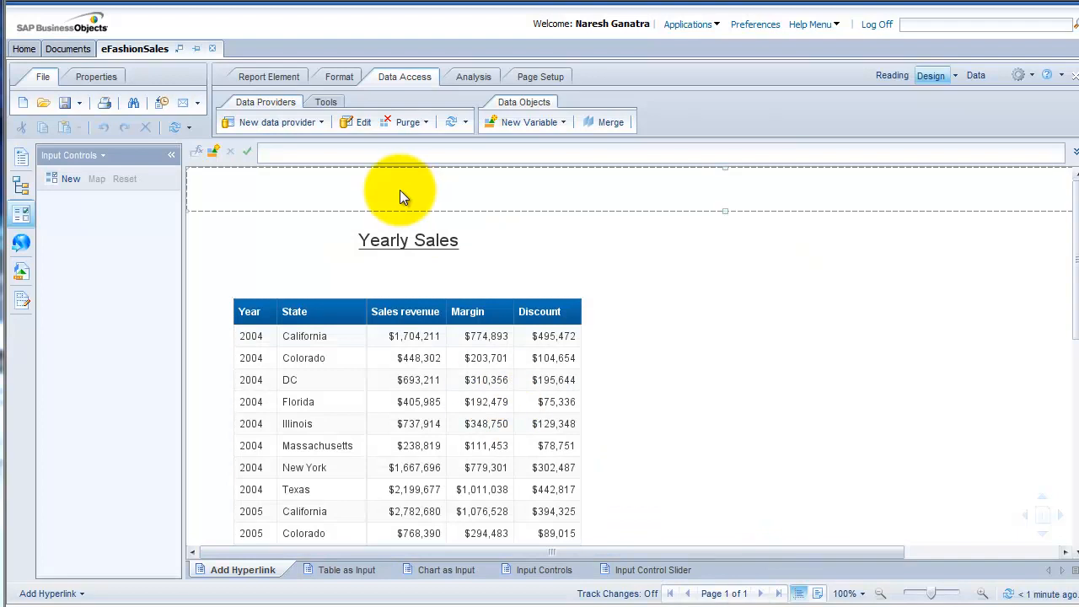
Open the report's query to review its result objects and close it without changes
left_click(356, 126)
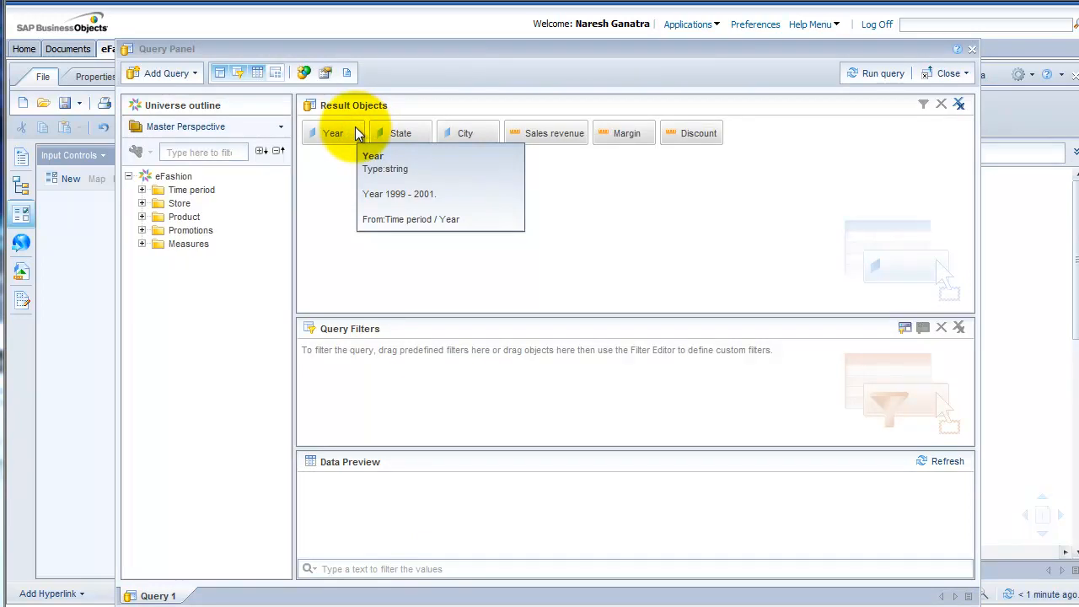
left_click(972, 48)
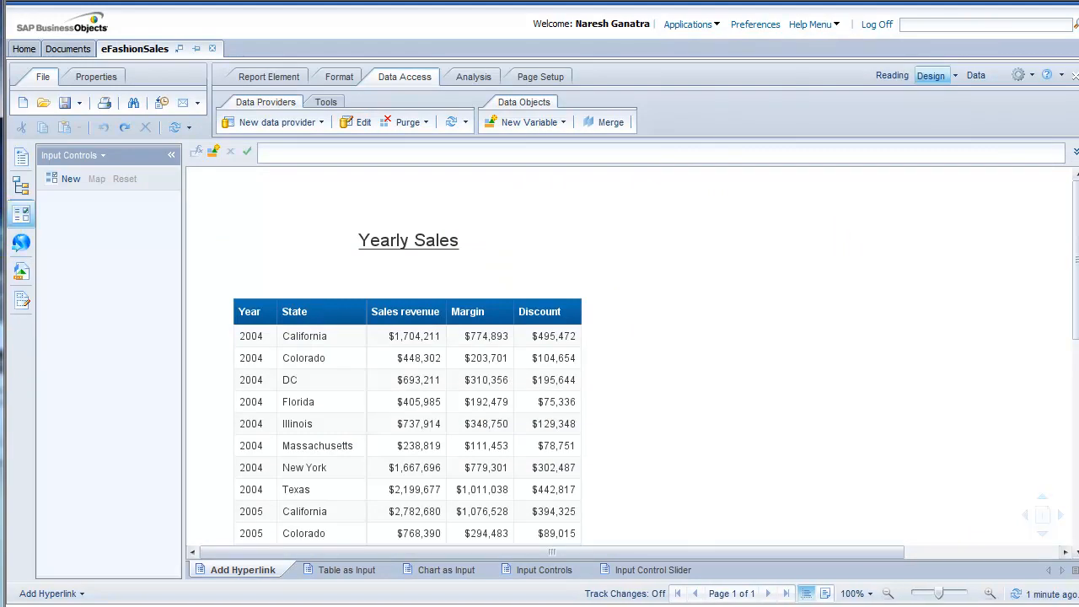
left_click(361, 254)
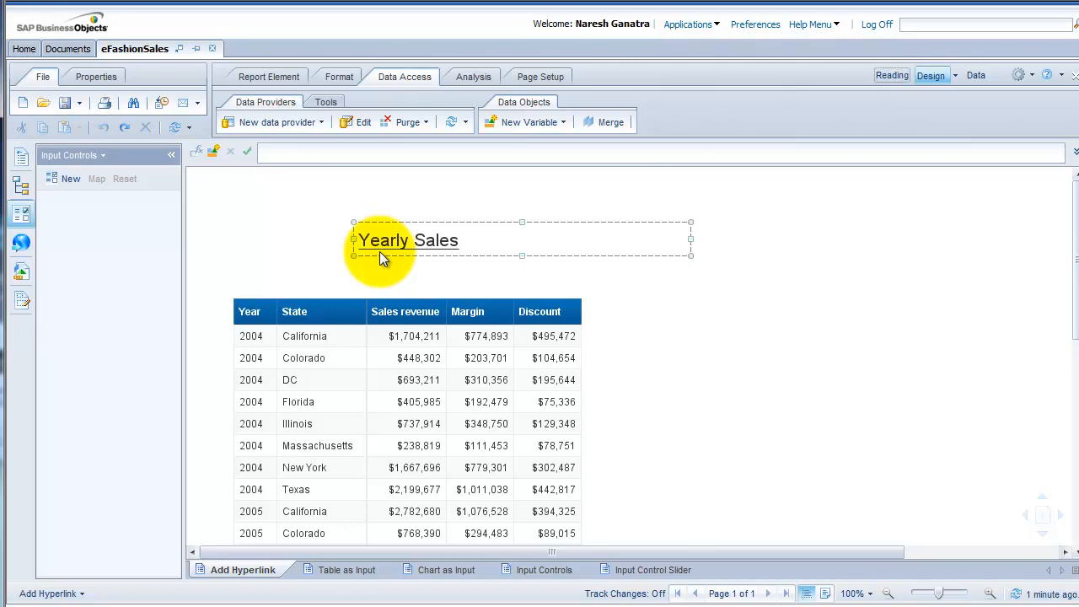
left_click(379, 253)
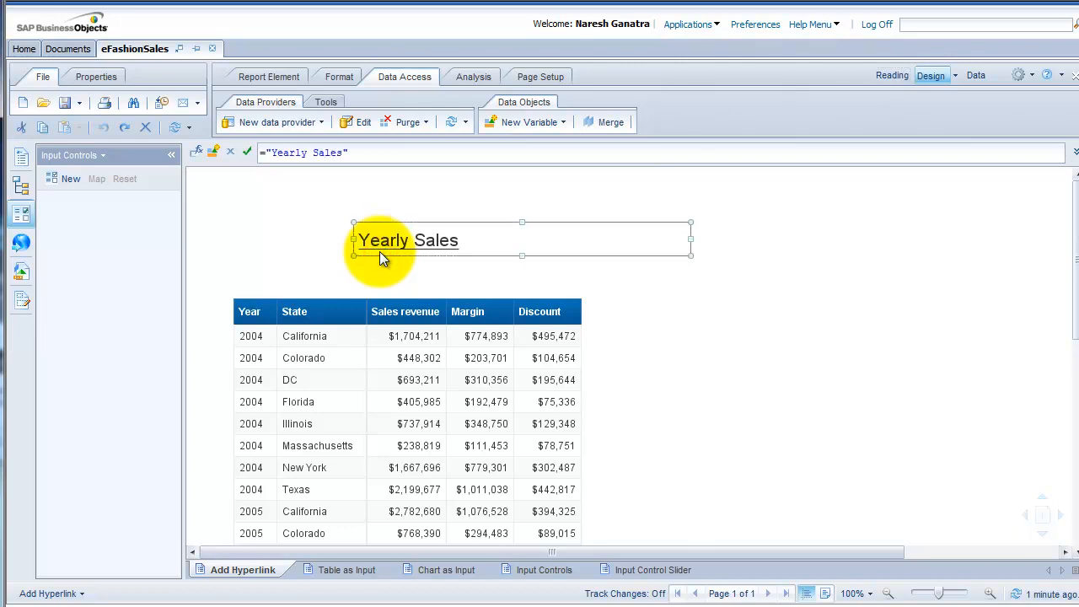
left_click(285, 79)
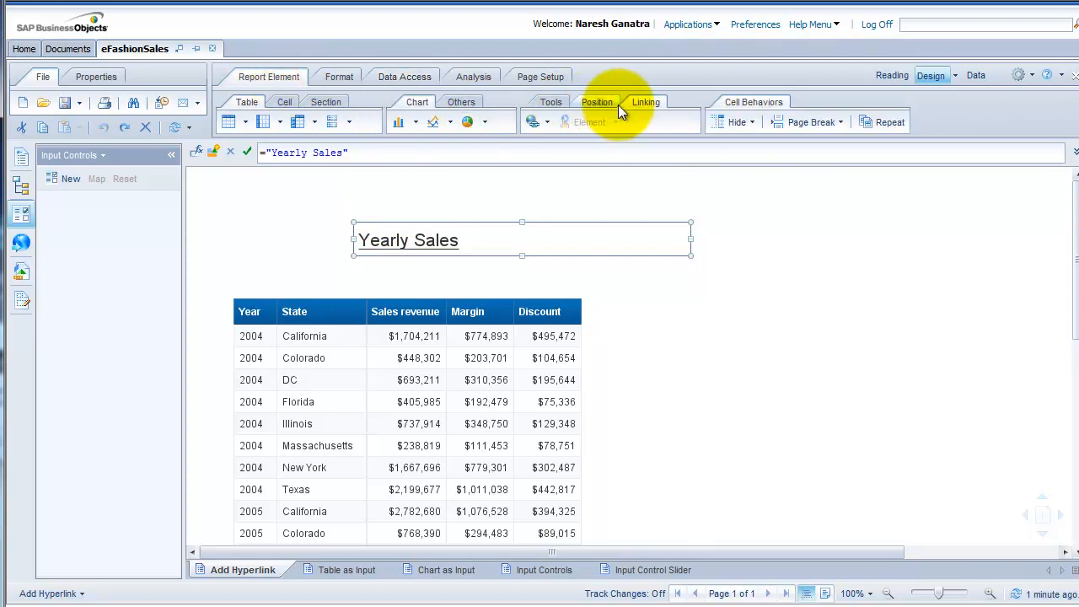
left_click(548, 122)
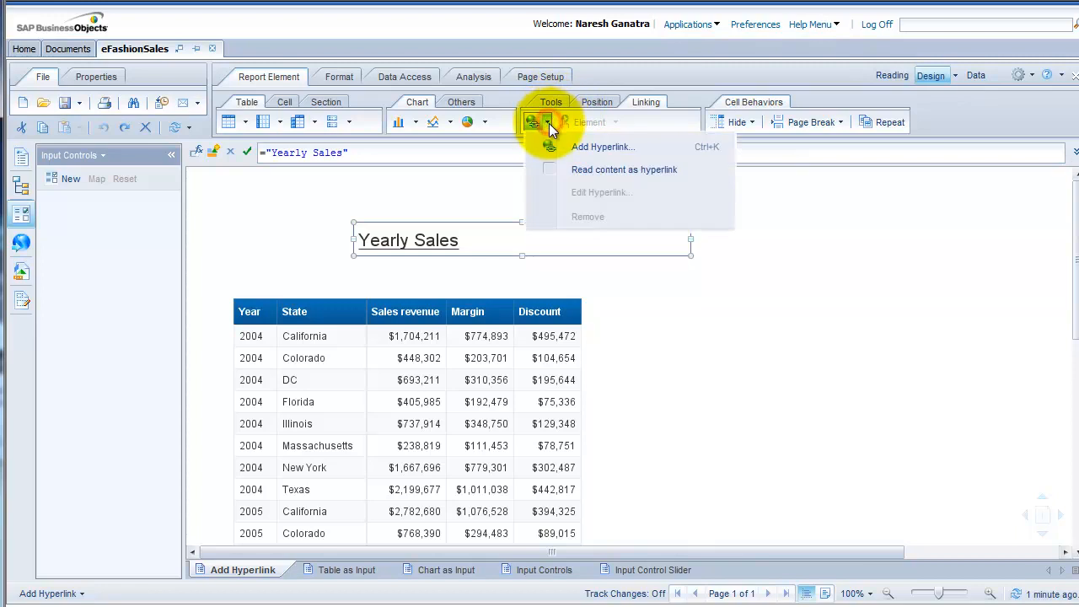
left_click(559, 141)
left_click(532, 183)
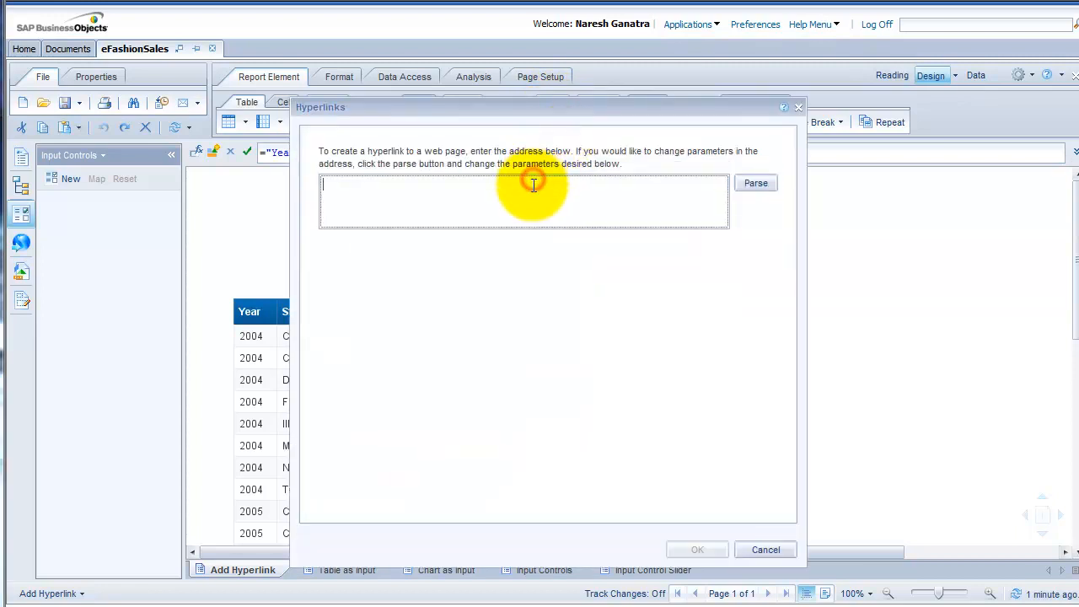
key("ctrl+v")
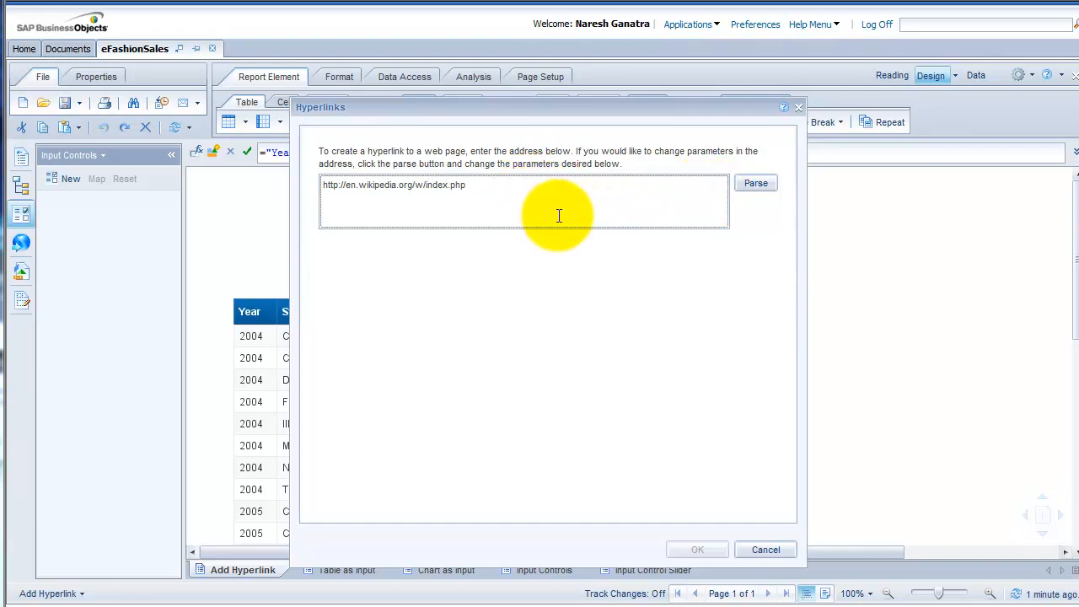
Parse the title link's address, set its target window to New Window and apply the hyperlink
left_click(756, 183)
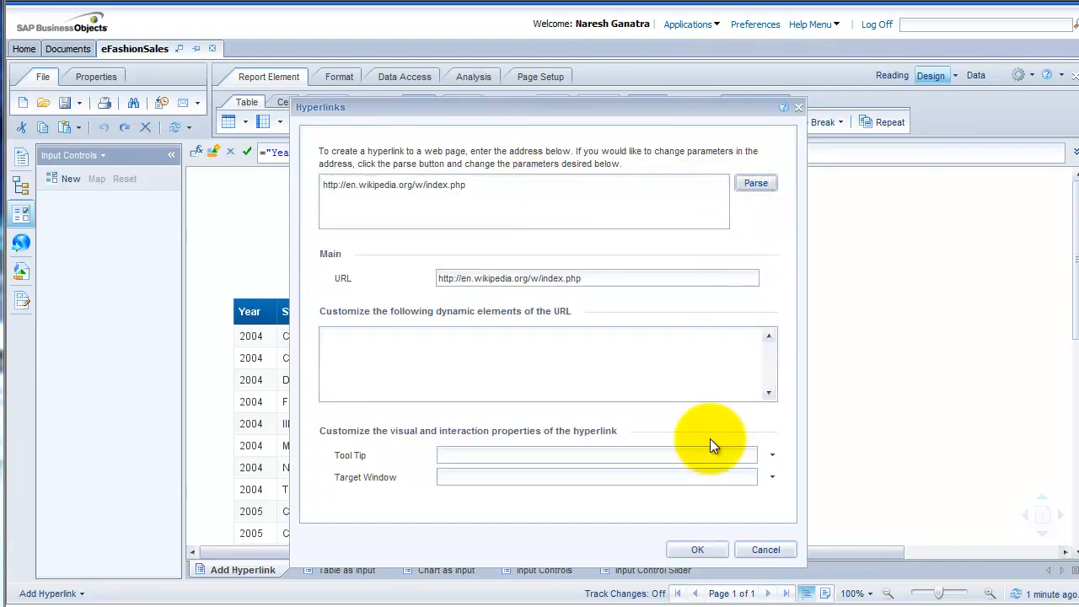
left_click(771, 477)
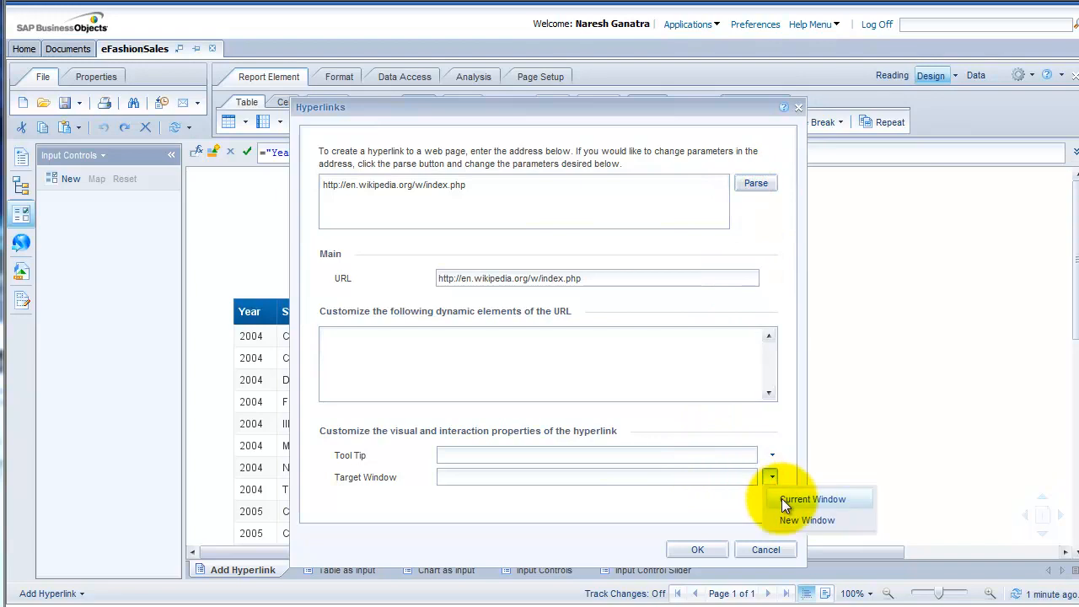
left_click(783, 510)
left_click(717, 545)
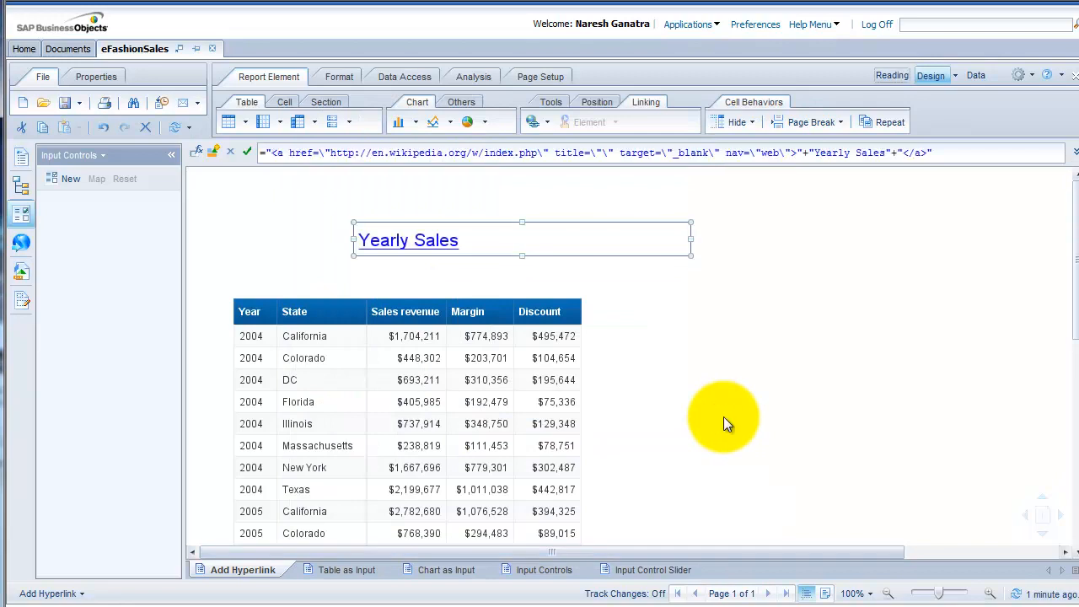
Test the Yearly Sales hyperlink and close the browser window it opens
left_click(416, 248)
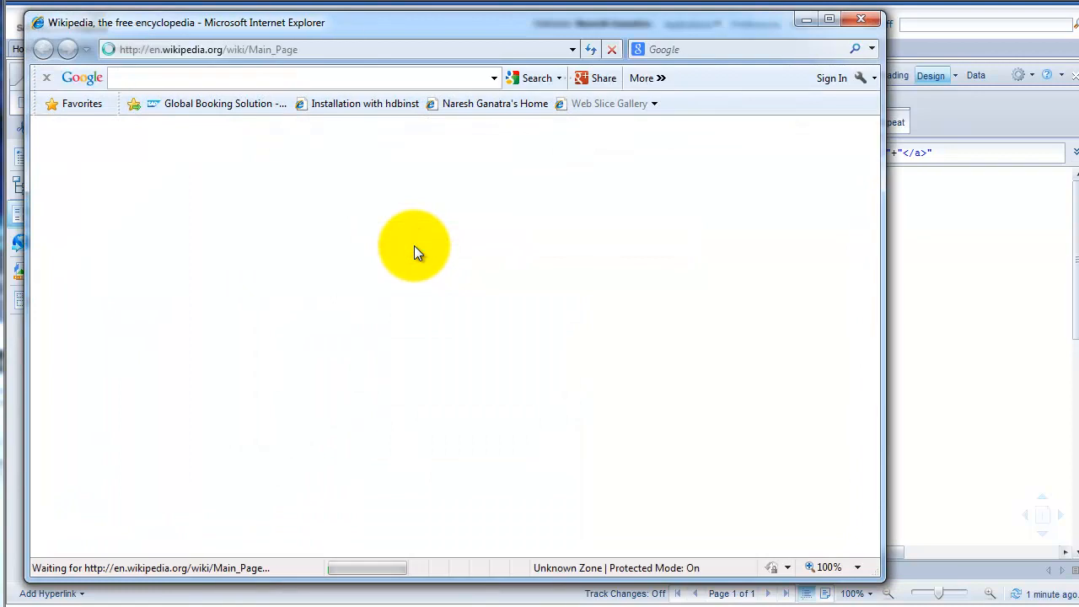
left_click(859, 26)
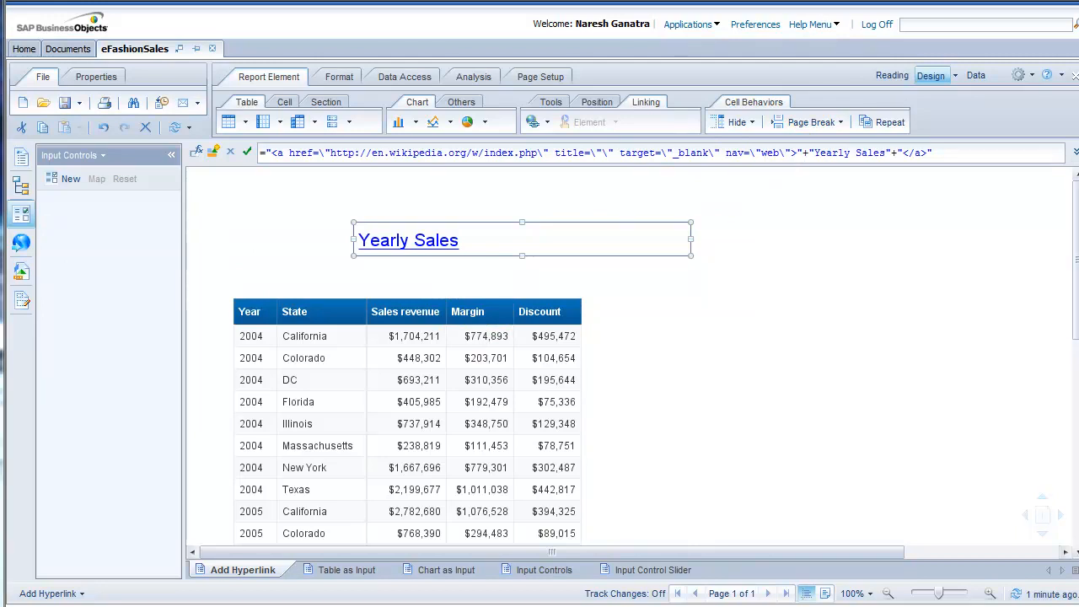
left_click(378, 402)
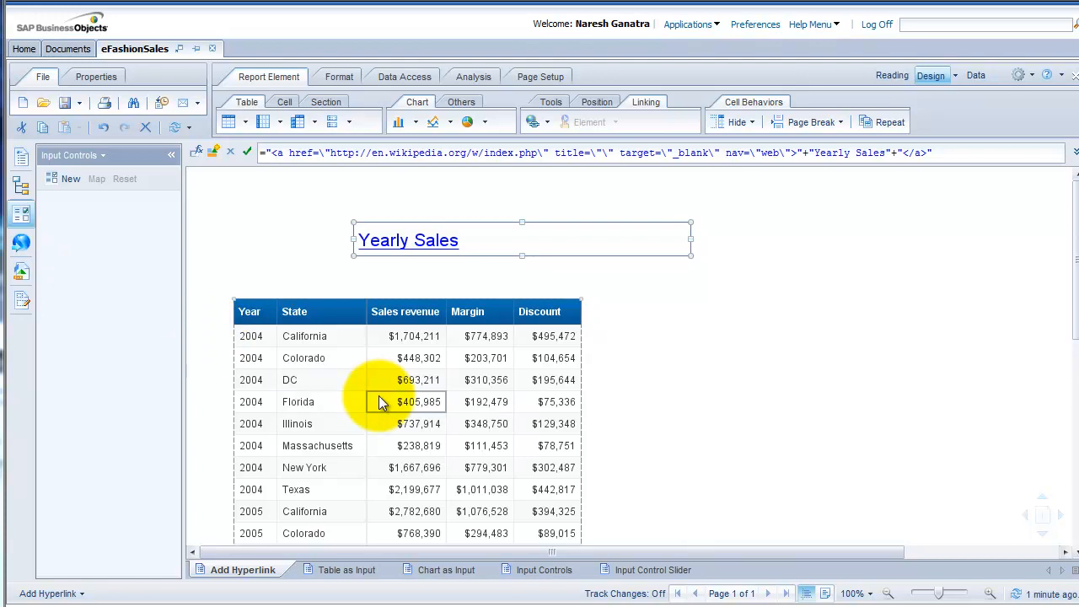
left_click(352, 357)
left_click(349, 338)
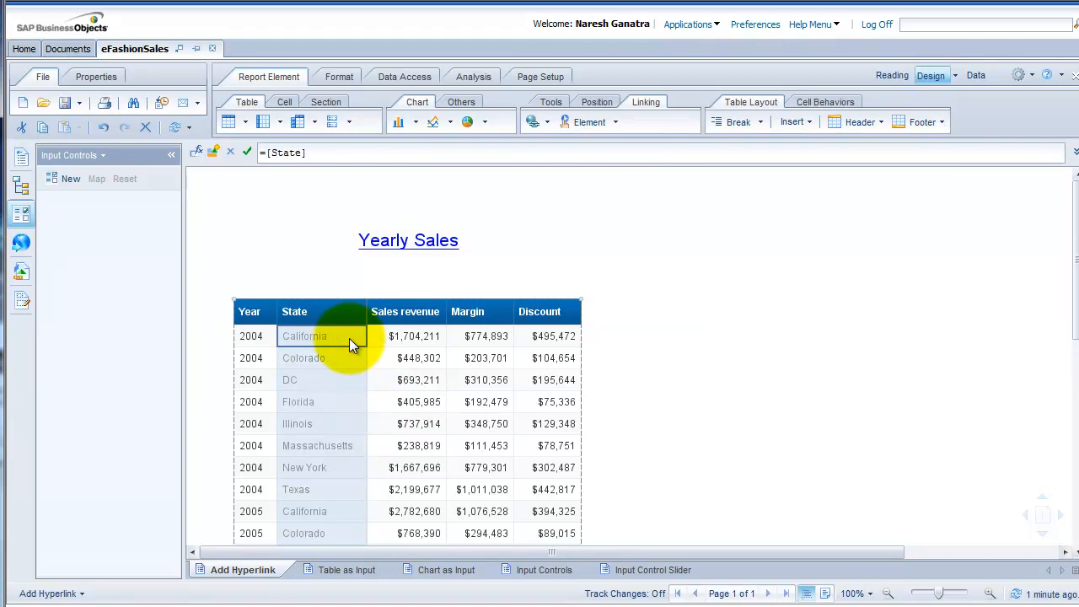
left_click(547, 129)
left_click(555, 143)
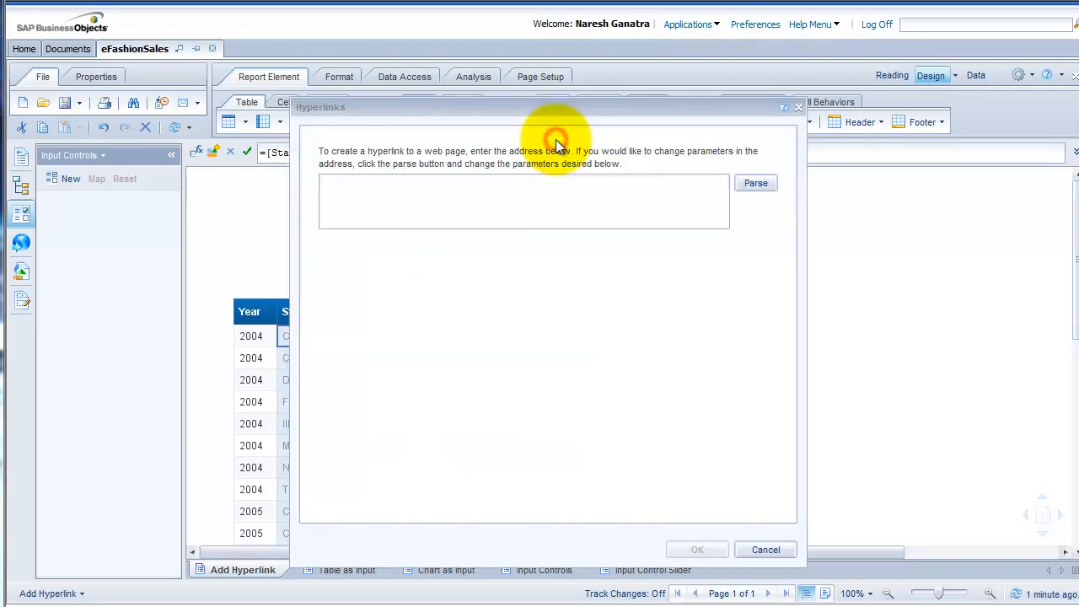
left_click(536, 199)
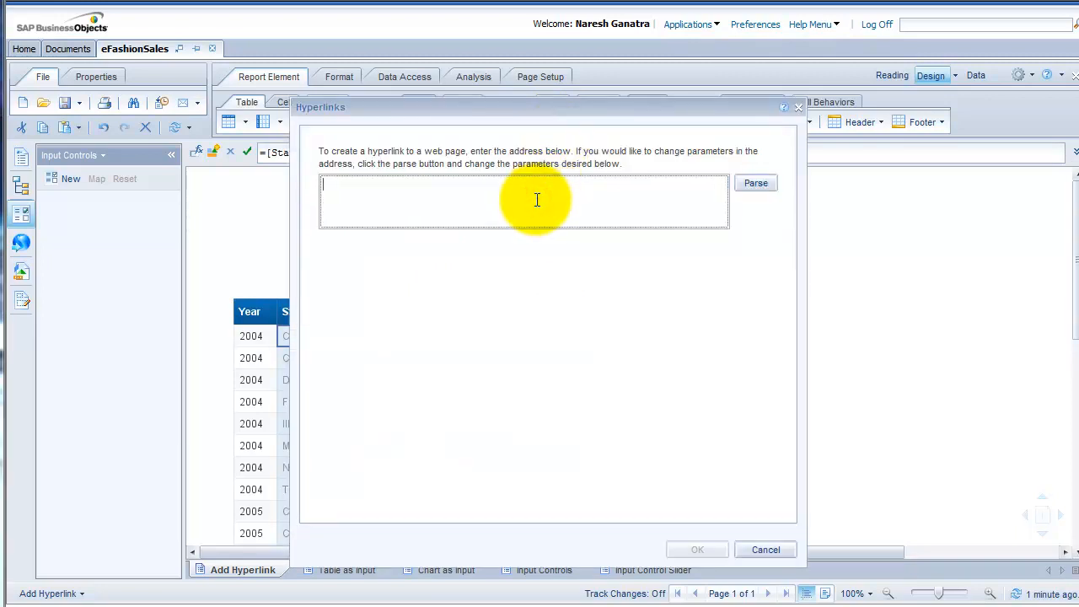
key("ctrl+v")
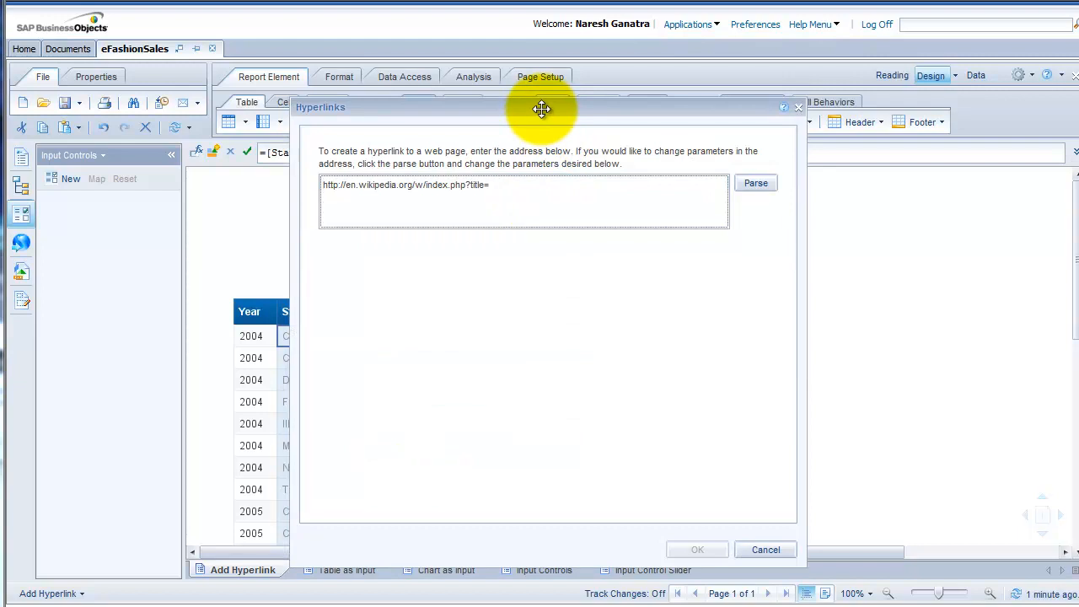
left_click_drag(542, 107, 627, 102)
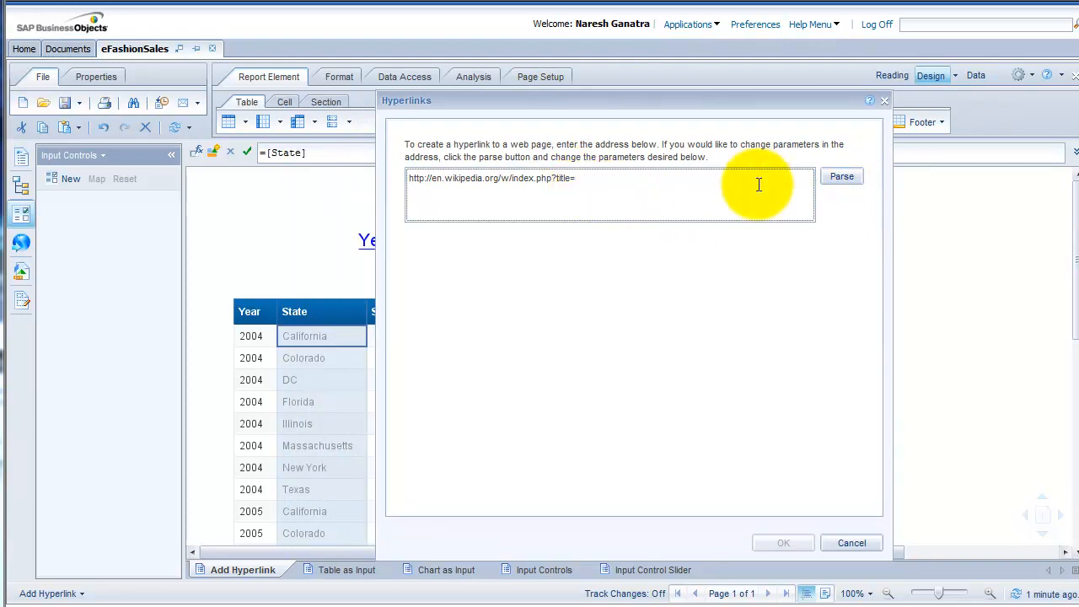
left_click(832, 180)
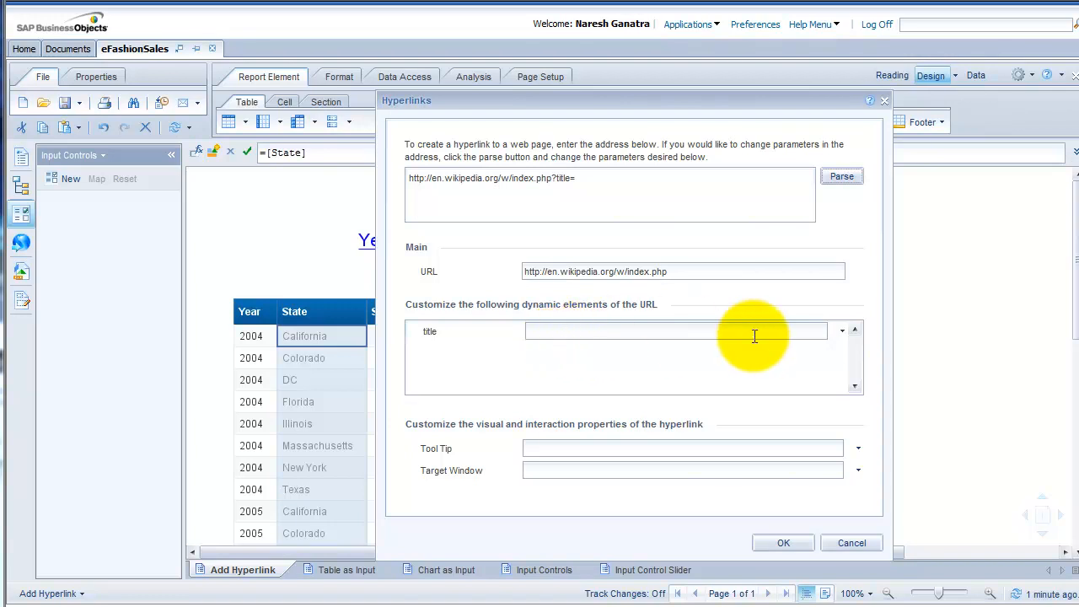
Assign the State object to the URL's dynamic title parameter
left_click(840, 333)
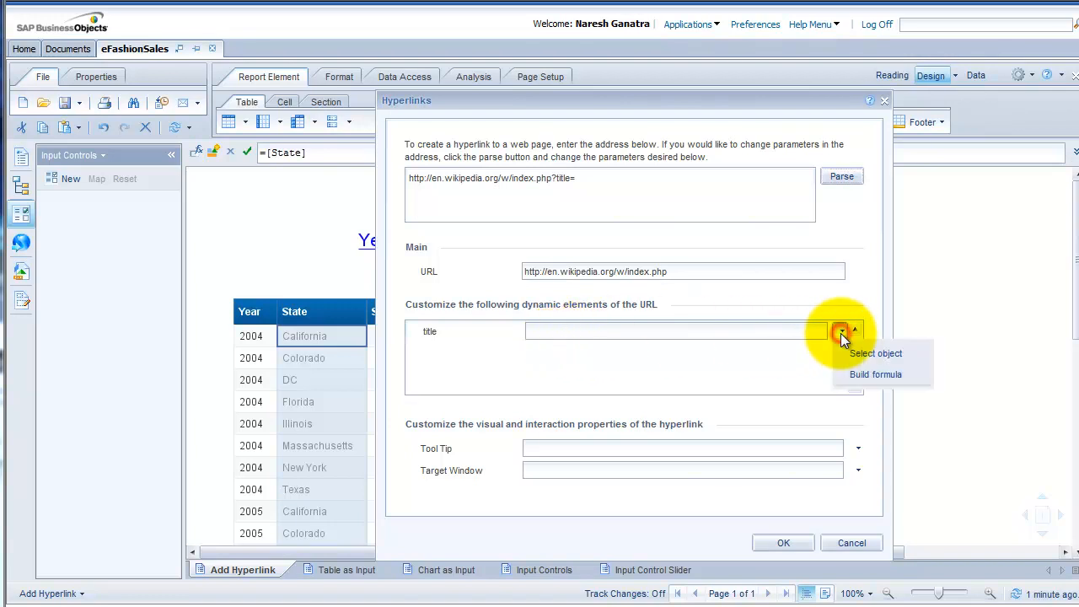
left_click(849, 346)
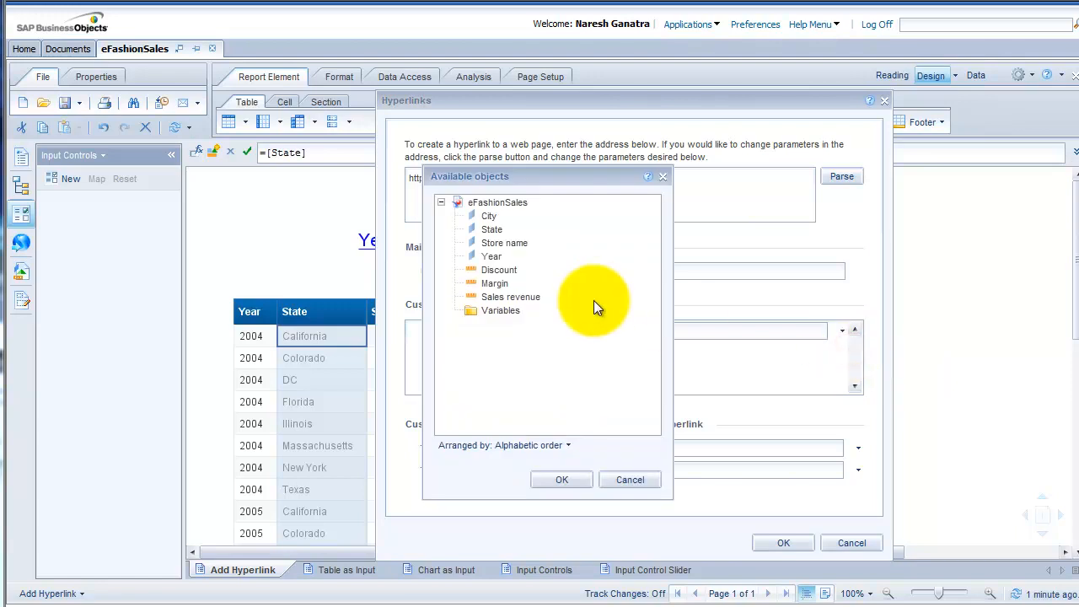
left_click(491, 229)
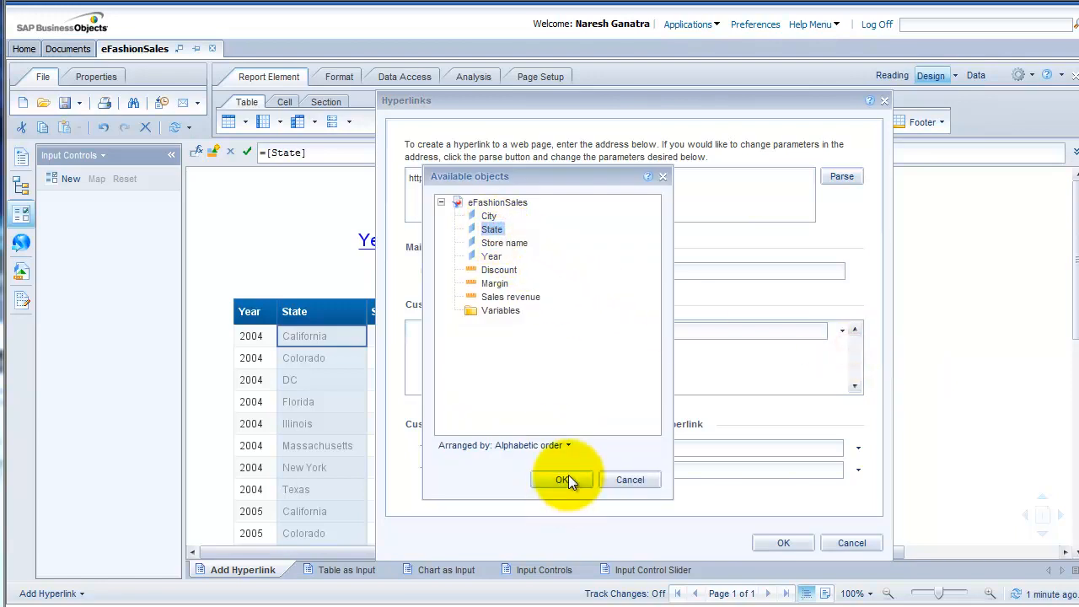
left_click(568, 476)
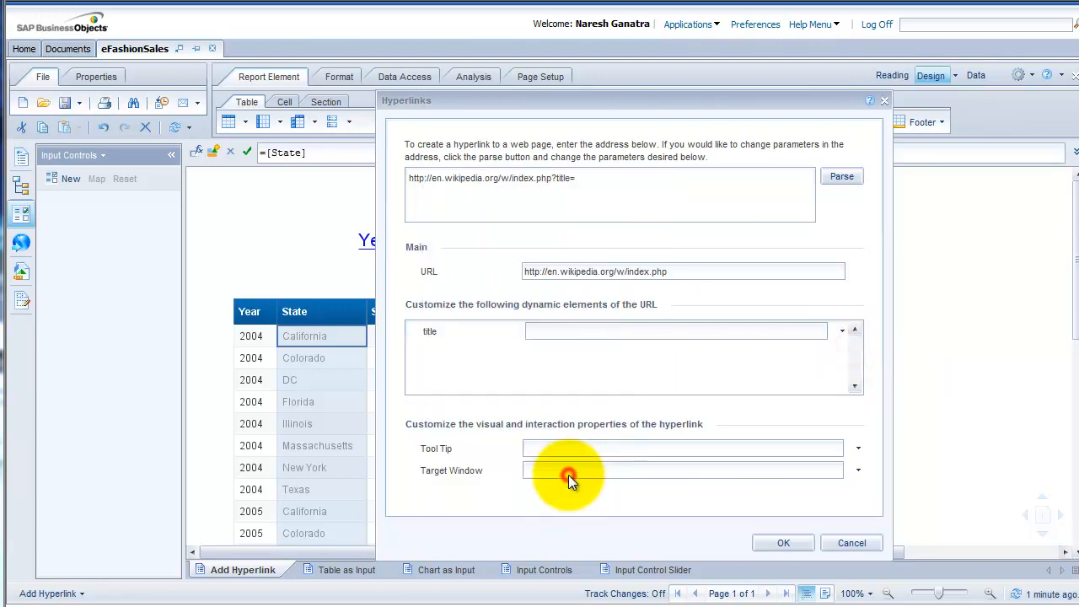
Set the target to New Window and the tooltip to "Click here for more information", and apply the State hyperlink
left_click(854, 470)
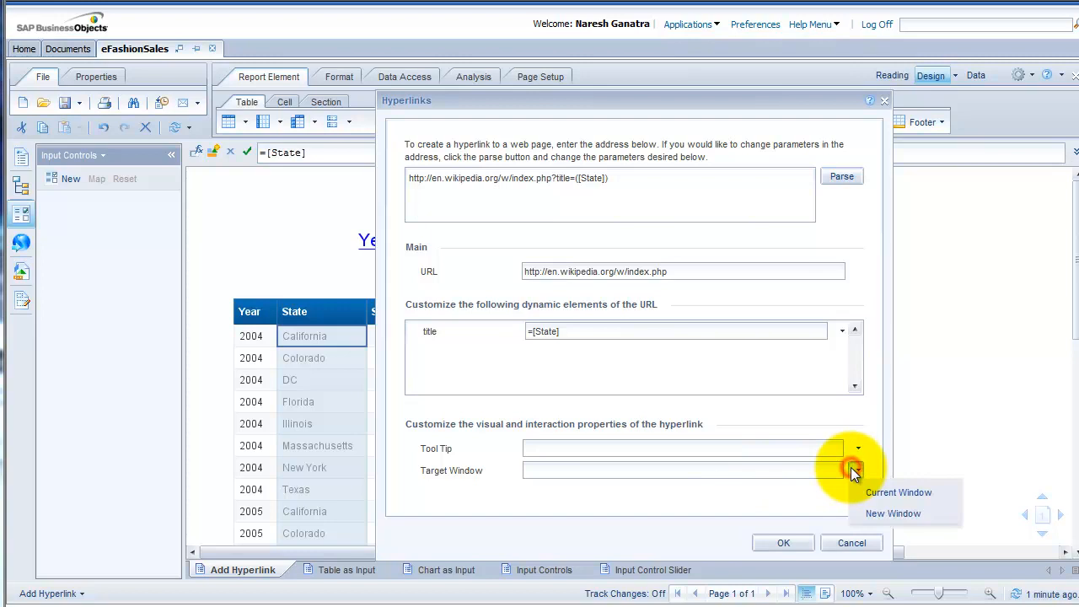
left_click(872, 509)
left_click(687, 448)
type("C")
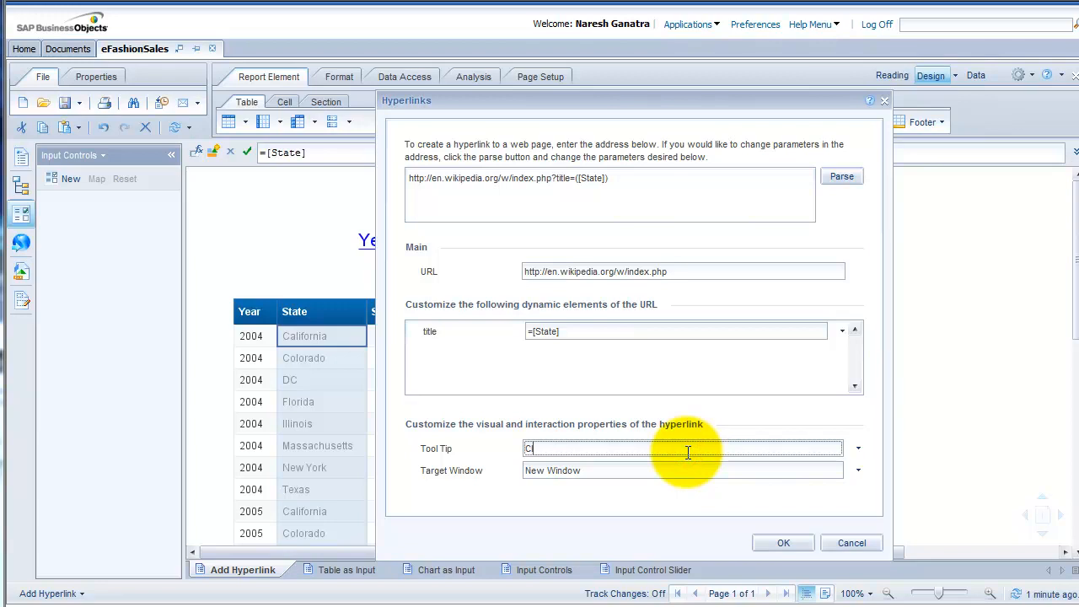
type("lick here for more infromat")
key("BackSpace")
key("BackSpace")
key("BackSpace")
type("ormation")
left_click(772, 542)
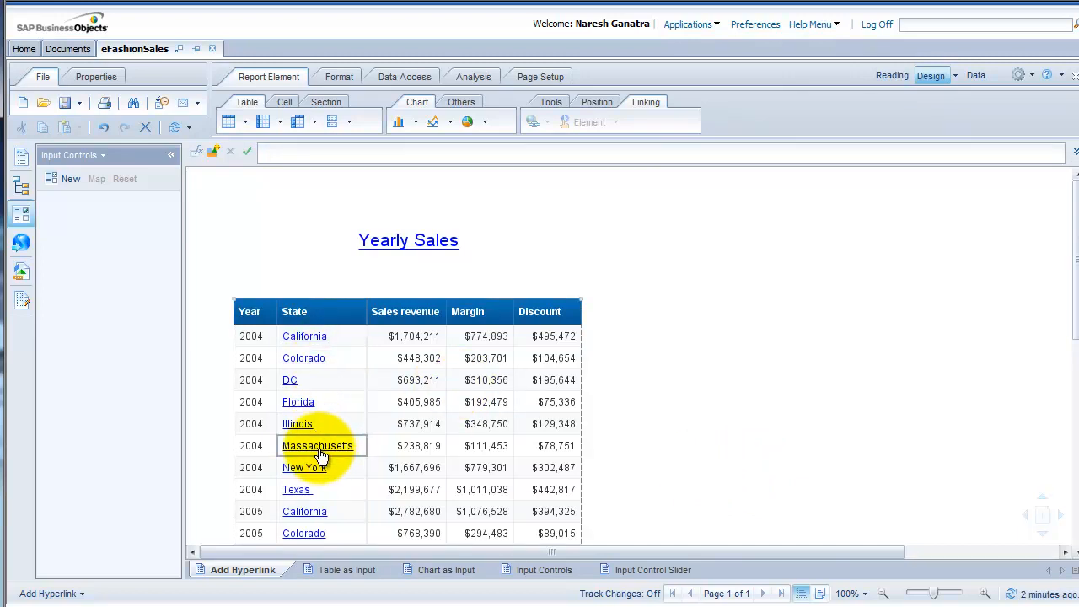
Test the California and New York links in the State column, closing each browser window
left_click(310, 338)
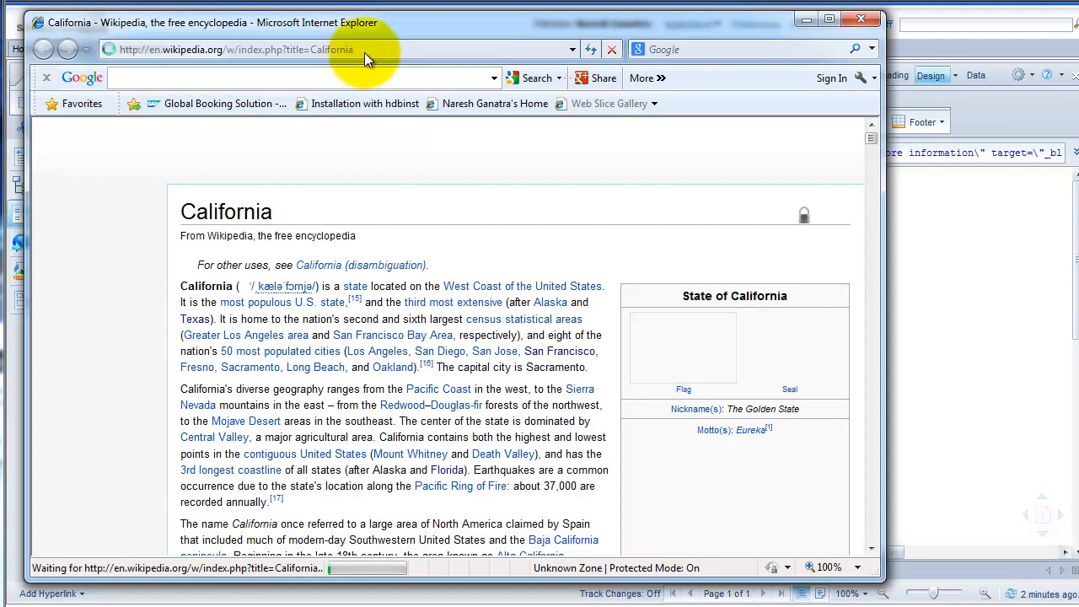
left_click(862, 20)
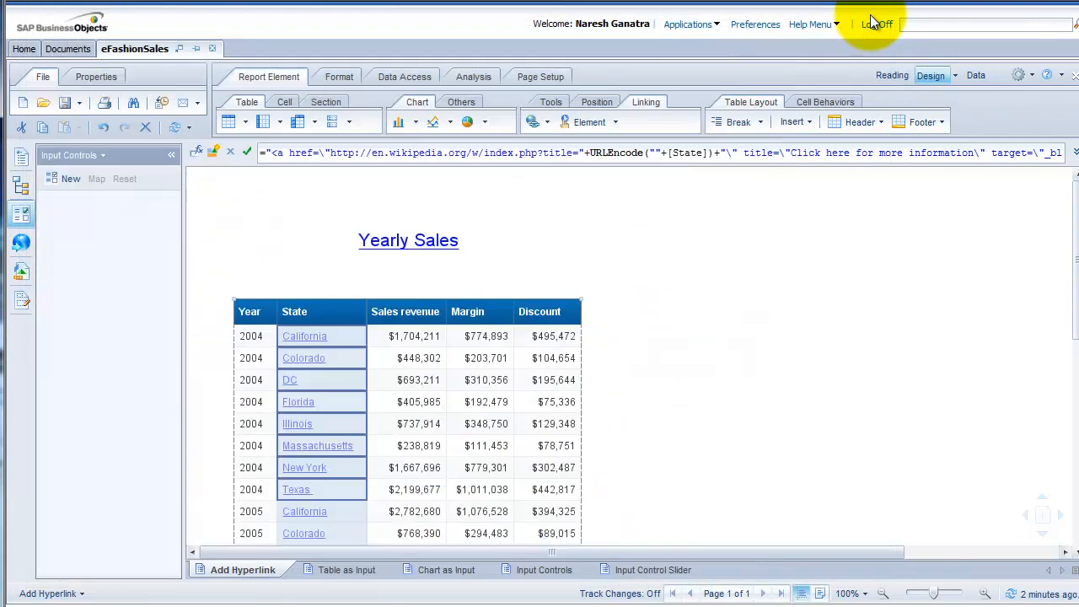
left_click(813, 308)
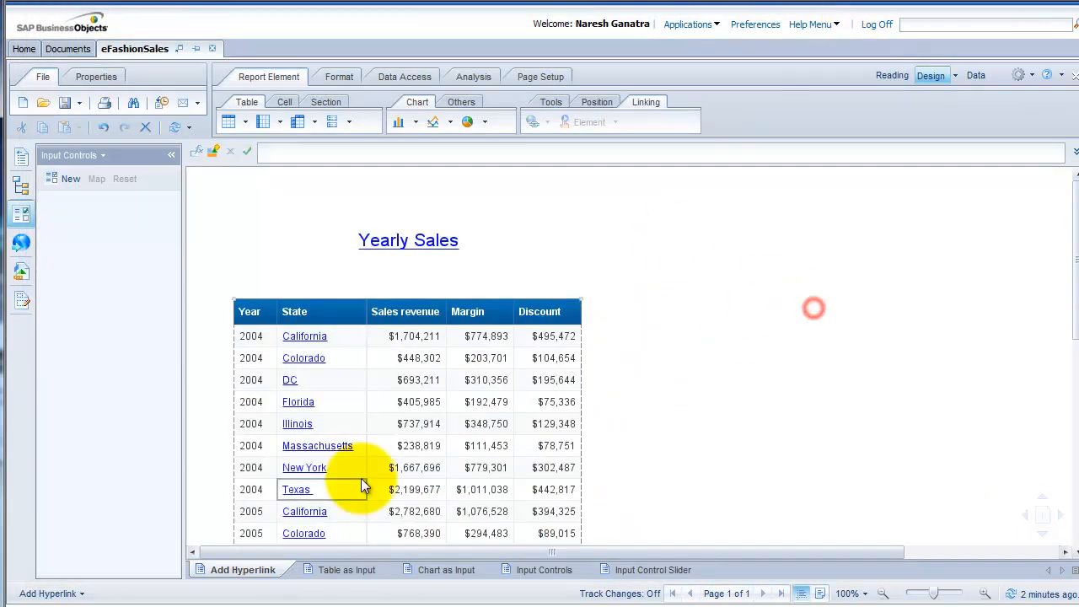
left_click(303, 469)
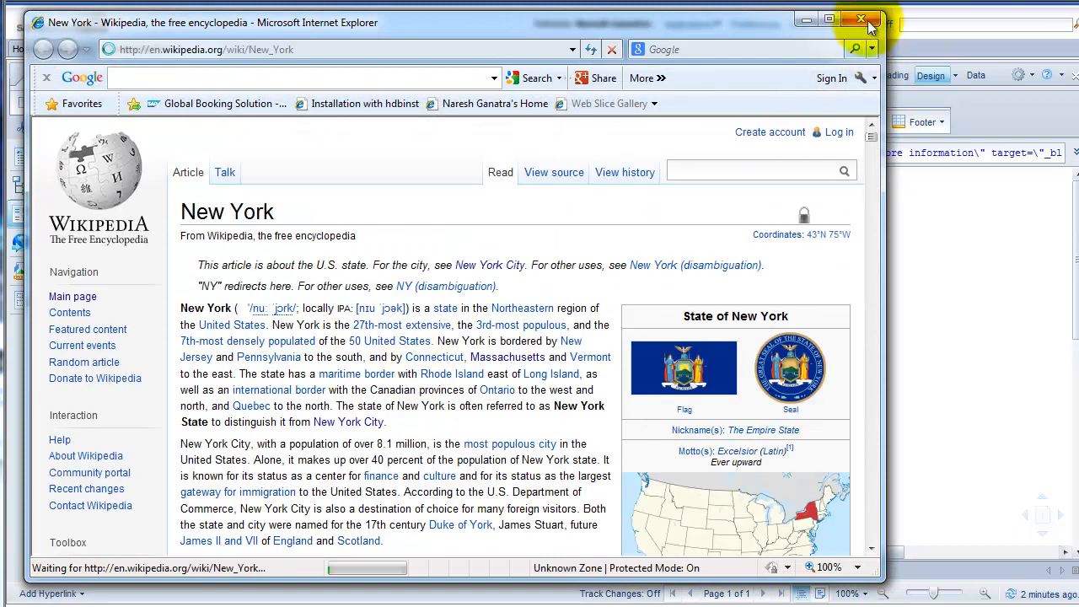
left_click(868, 24)
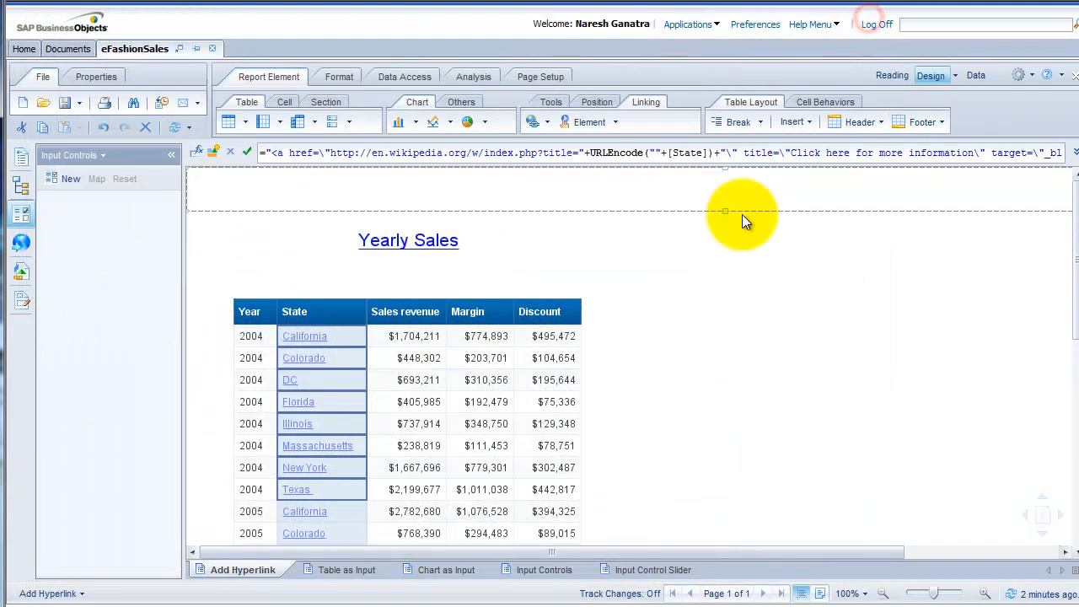
Deselect the State column and check the tooltips on the Florida and Illinois links
left_click(740, 402)
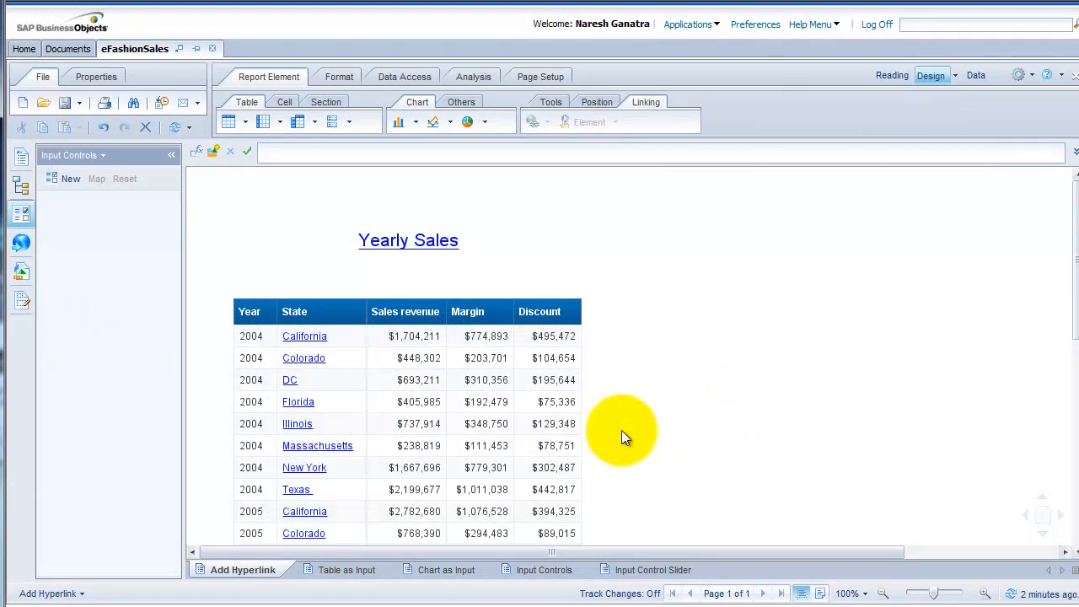
left_click(308, 411)
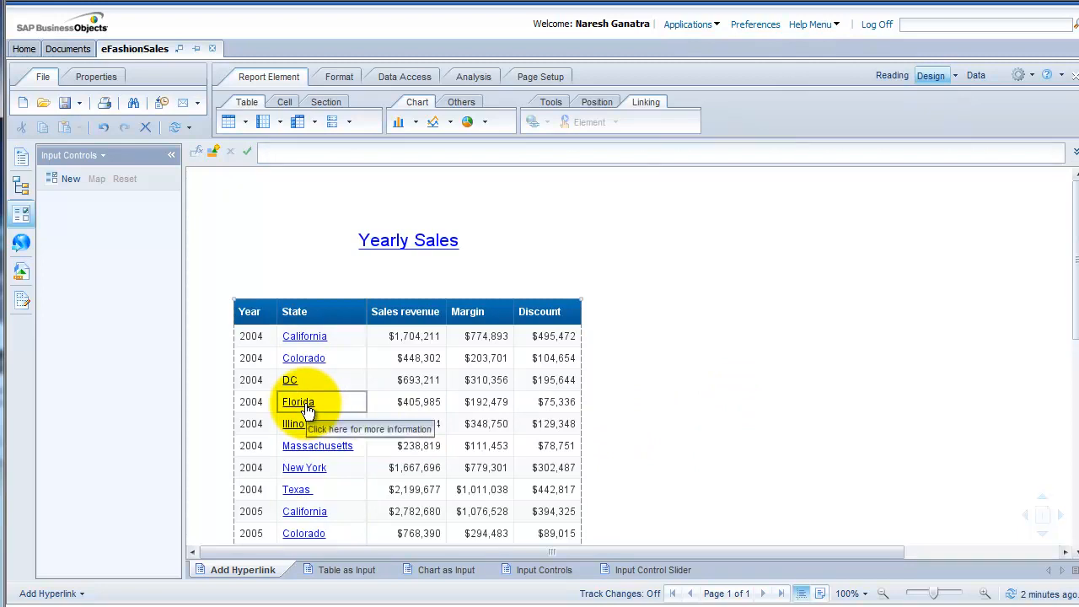
left_click(304, 423)
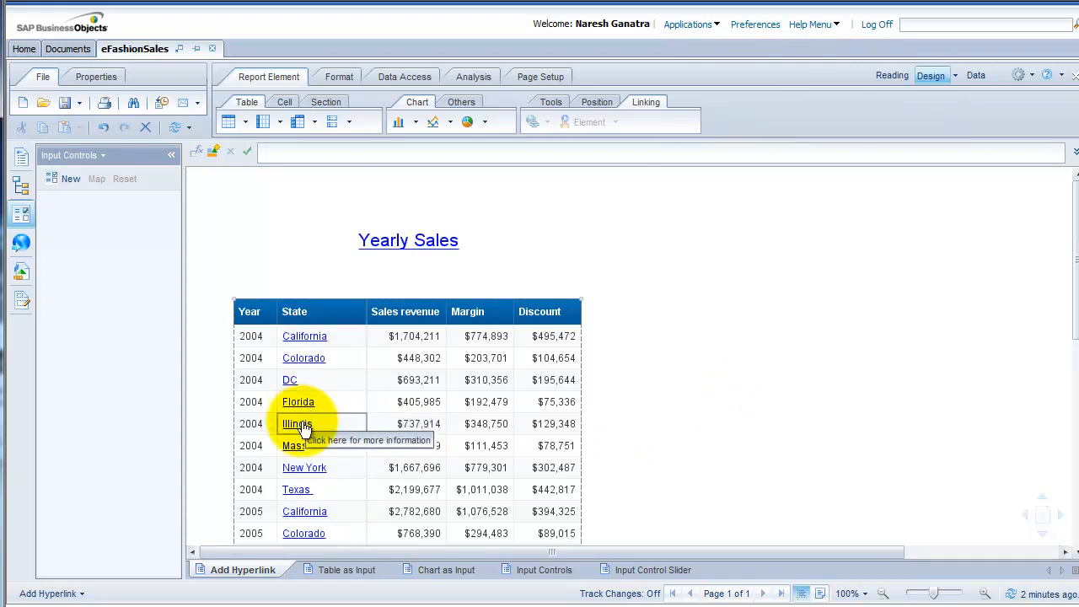
Edit the State column's hyperlink so its tooltip uses the formula ="Click here for more information " + [State], and apply it
left_click(354, 332)
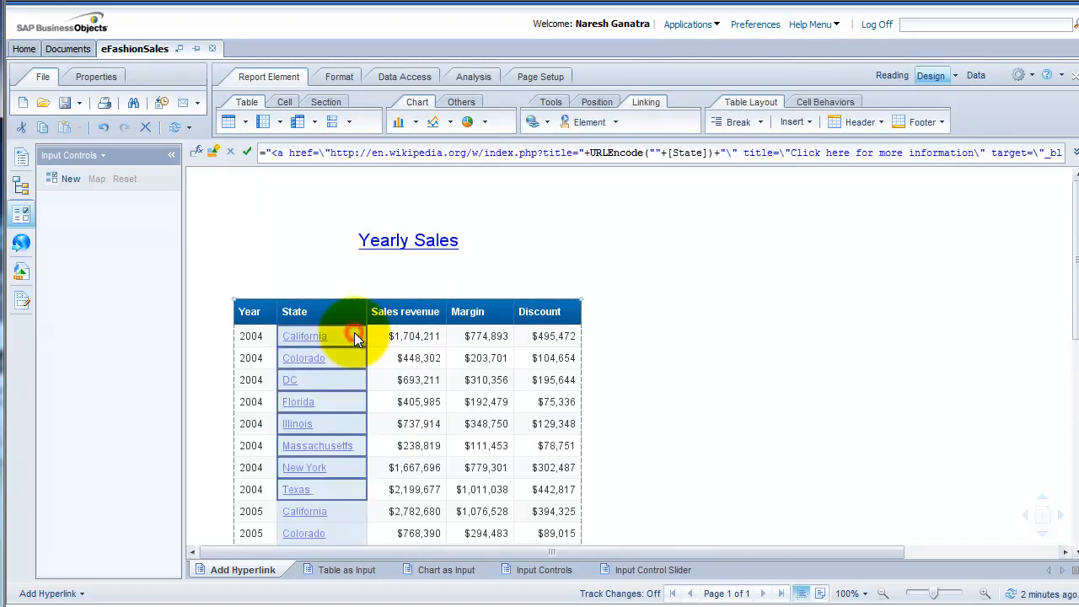
left_click(546, 122)
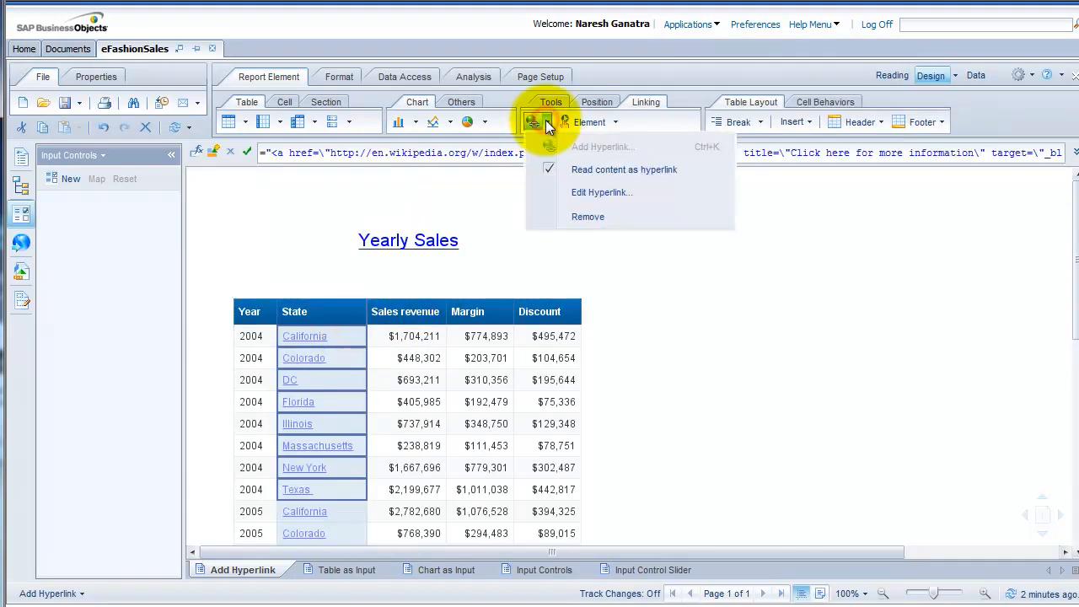
left_click(590, 192)
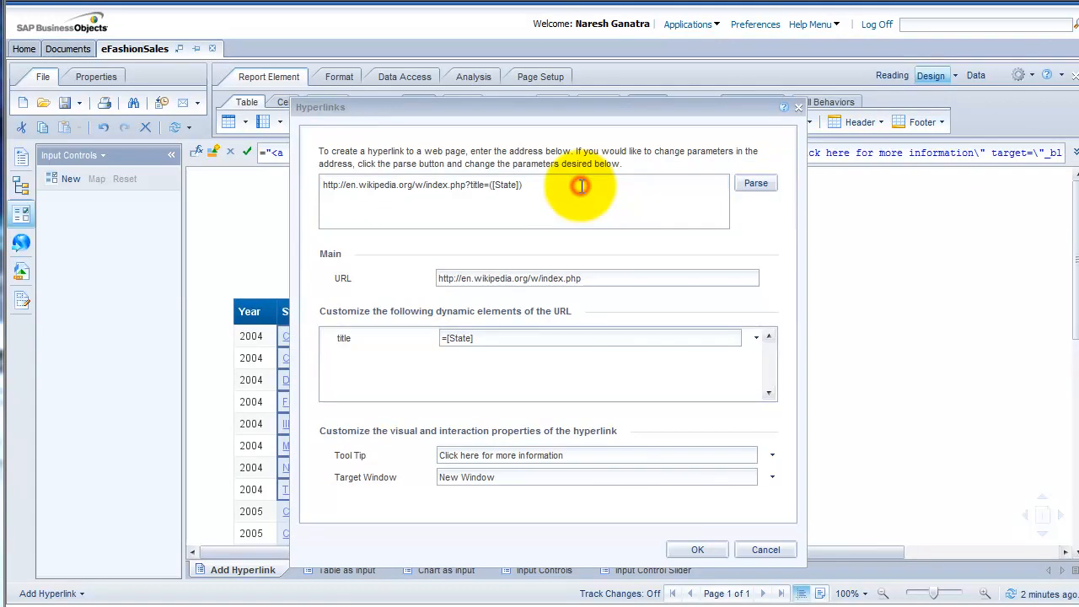
left_click(580, 454)
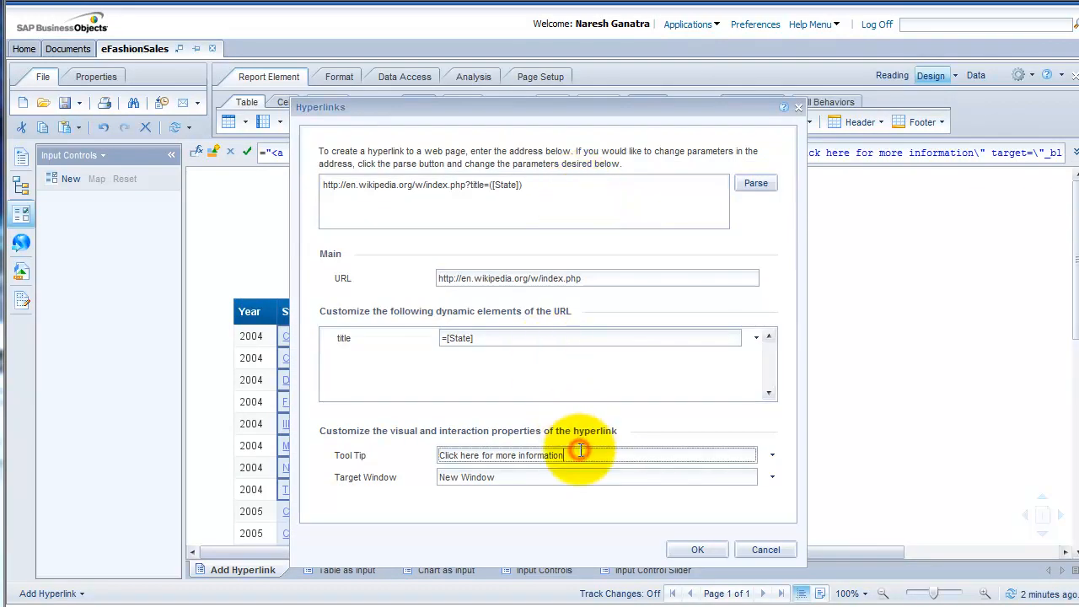
left_click(770, 456)
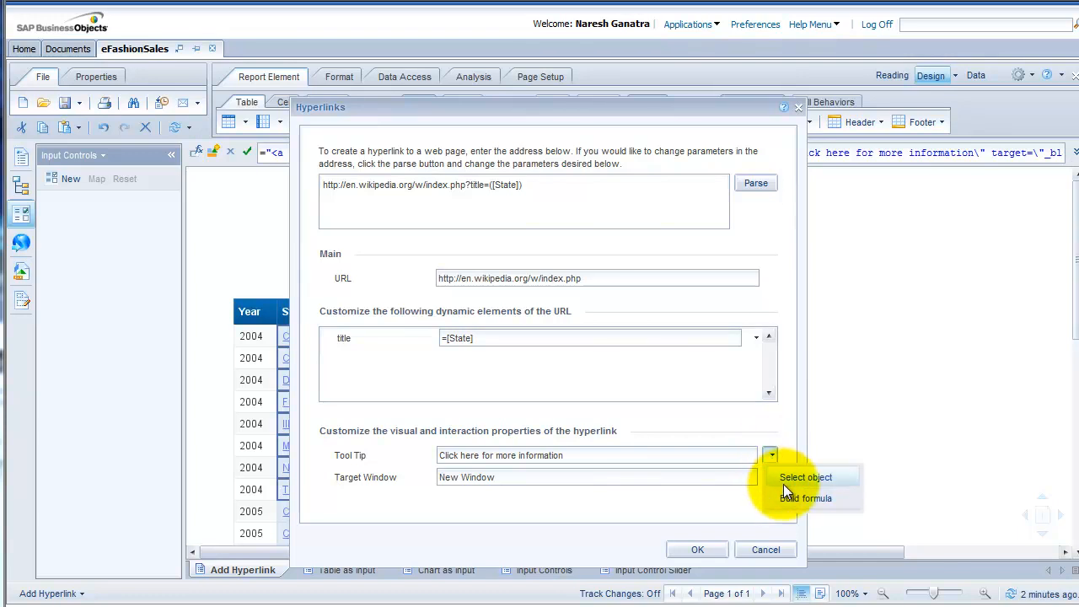
left_click(786, 492)
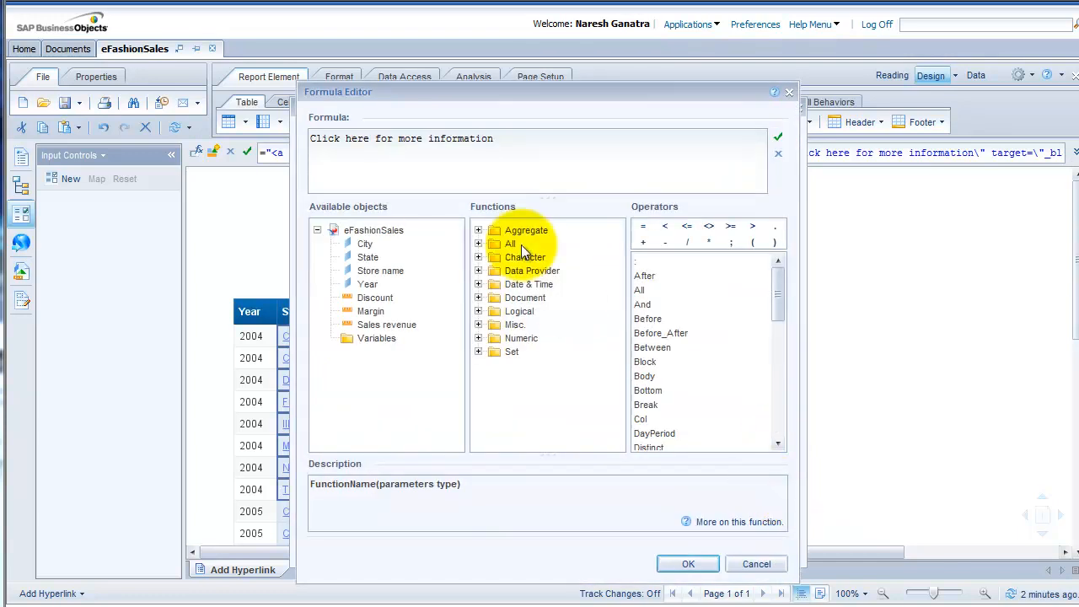
left_click(525, 164)
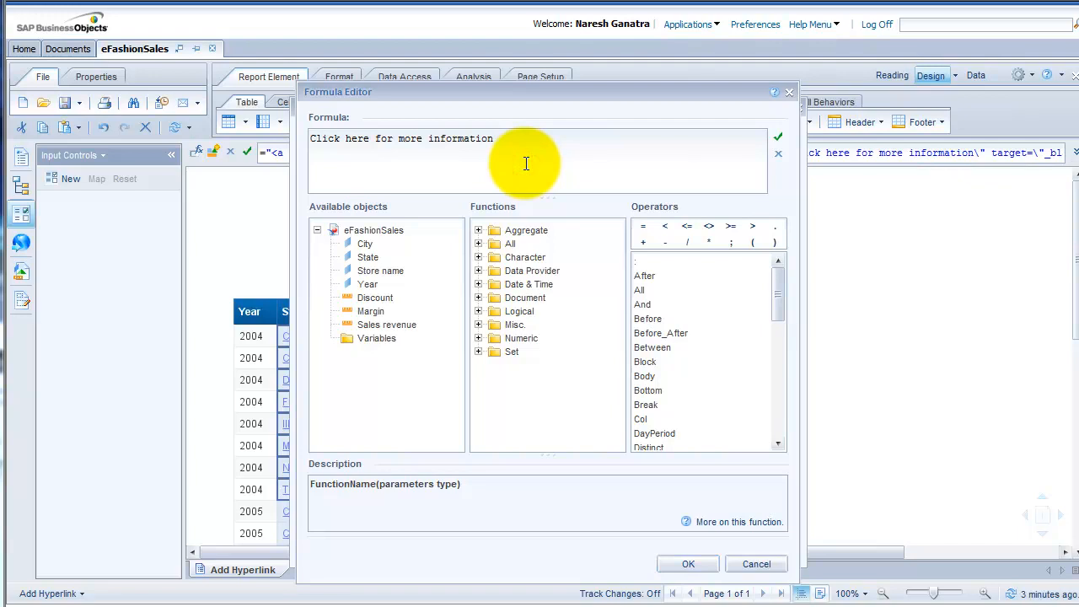
key("Home")
type("=\"")
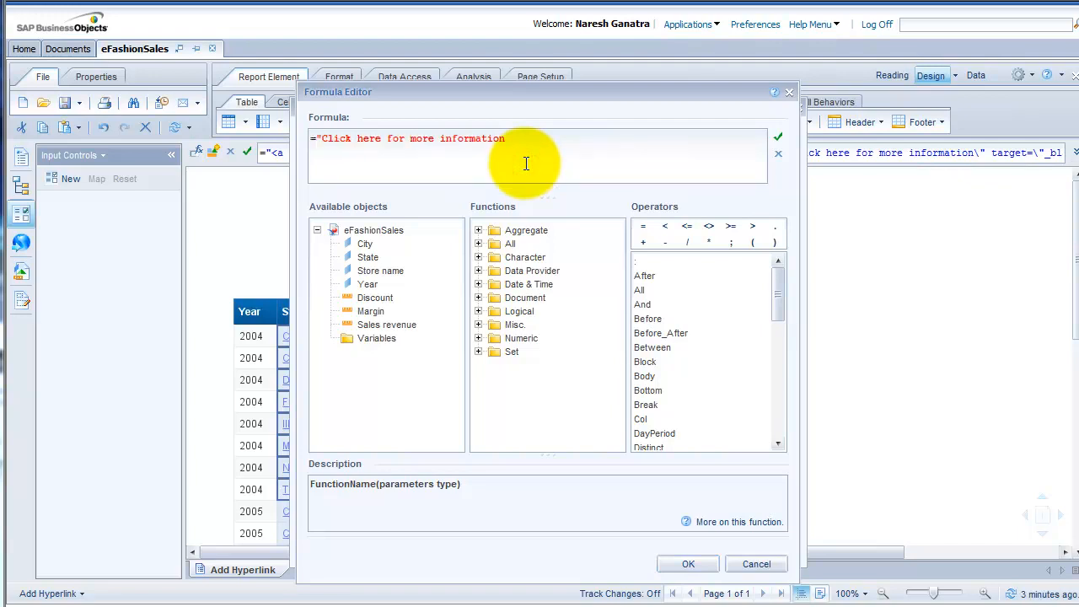
type("\" +")
double_click(368, 257)
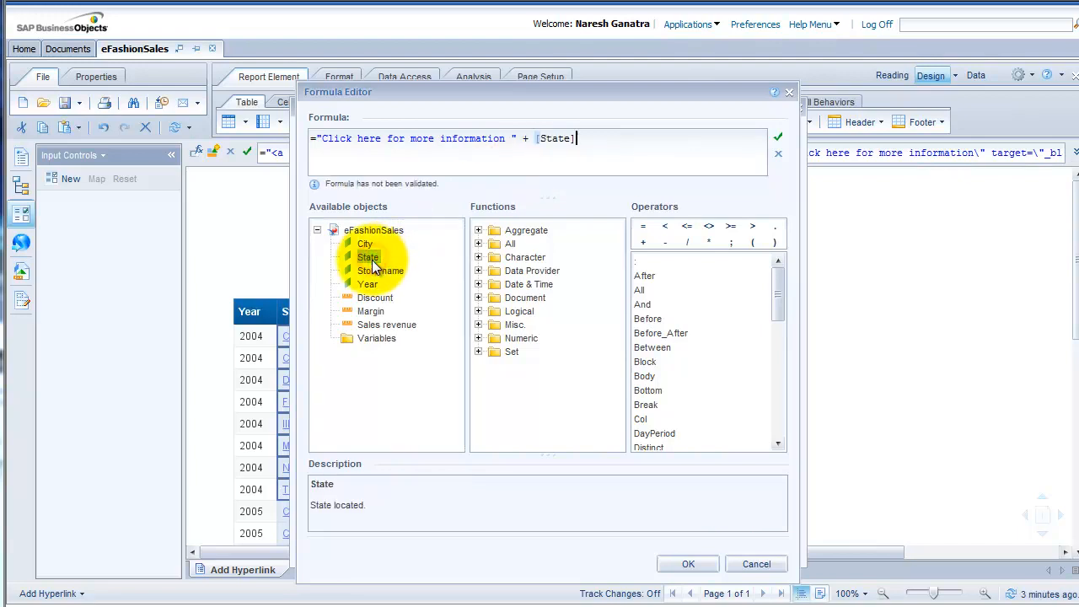
left_click(685, 565)
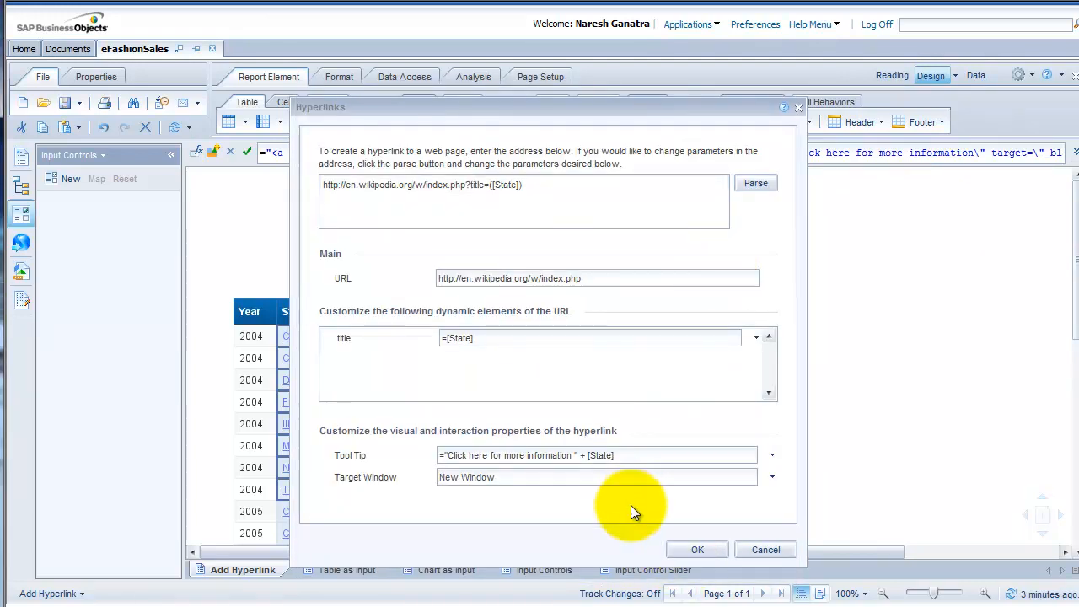
left_click(692, 550)
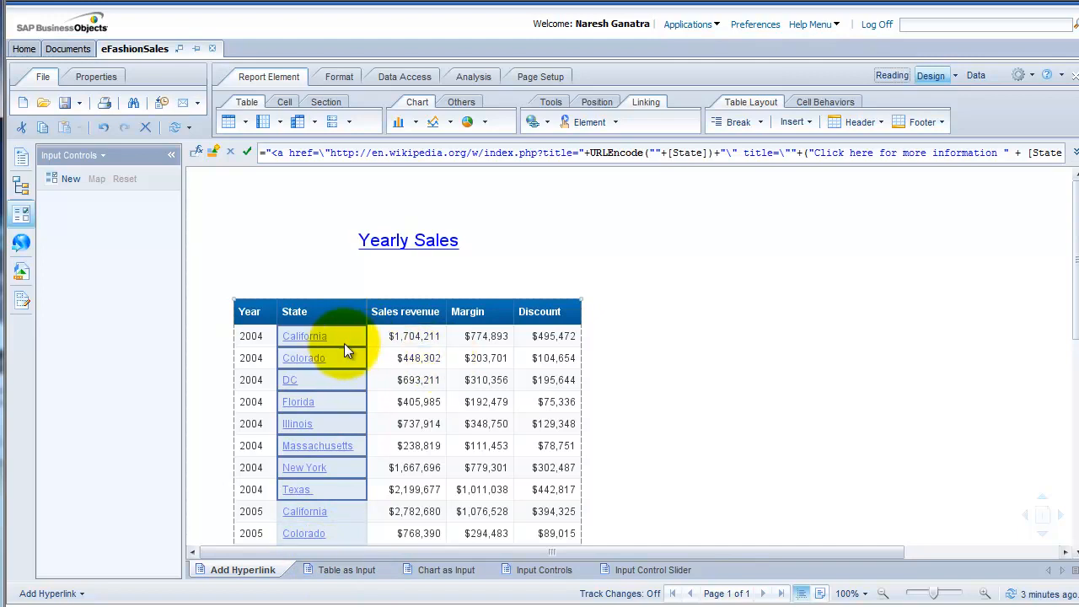
Check the tooltip on the California link, show the report's available objects and deselect the State column
mouse_move(320, 343)
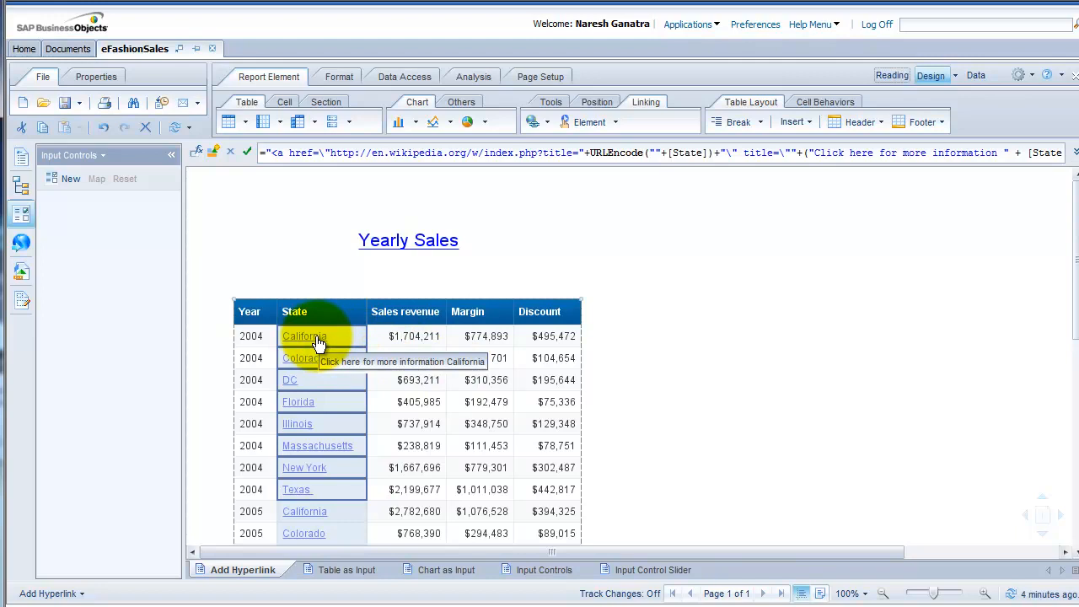
left_click(21, 276)
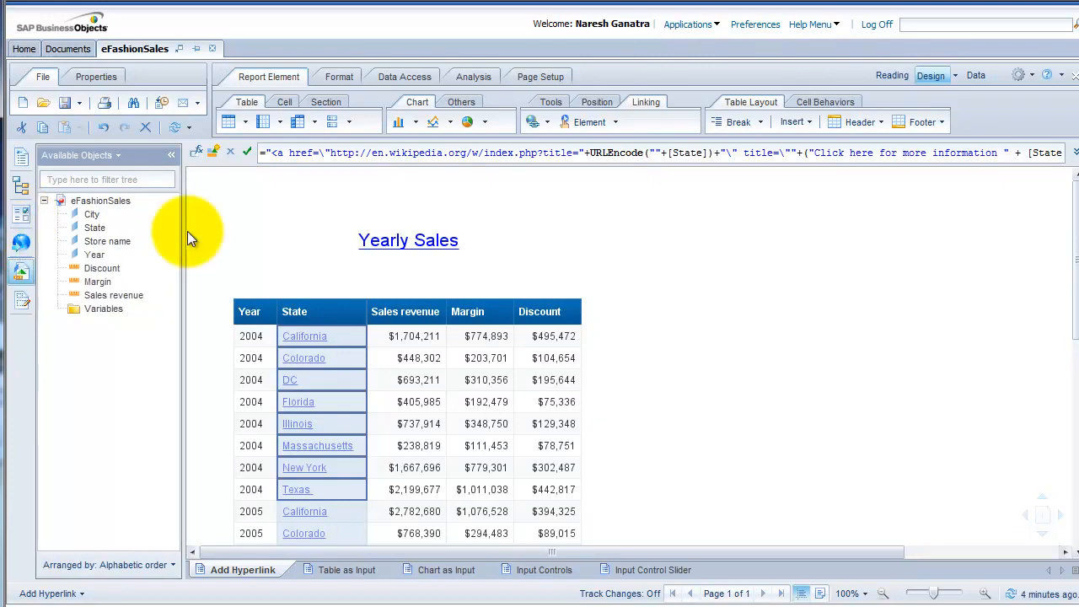
left_click(279, 246)
left_click(312, 337)
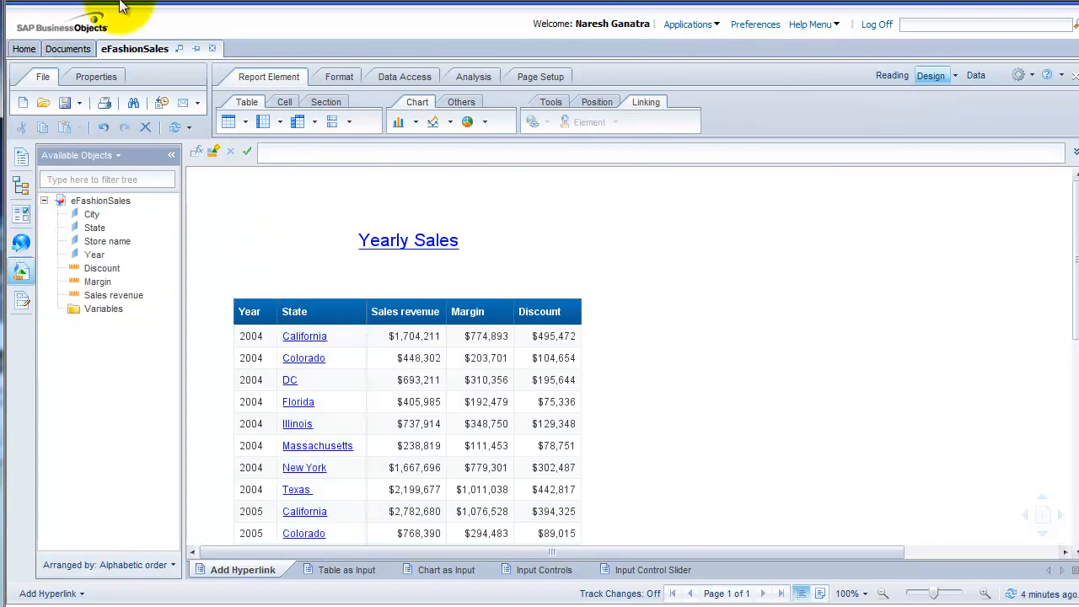
Open the eFashionSales_State_Prompt document from My Favorites for modification
left_click(72, 49)
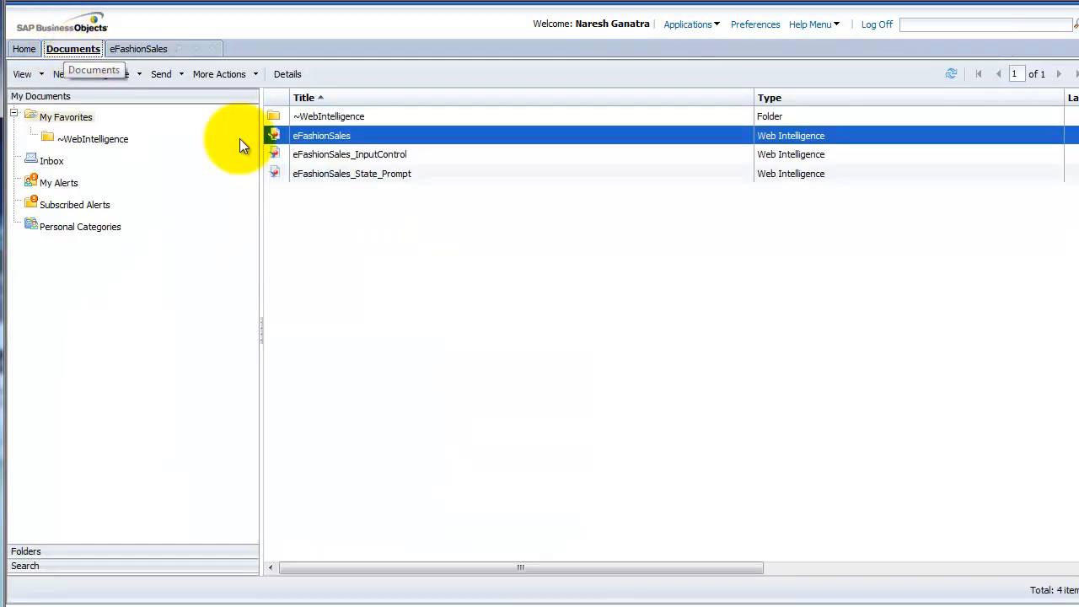
left_click(323, 173)
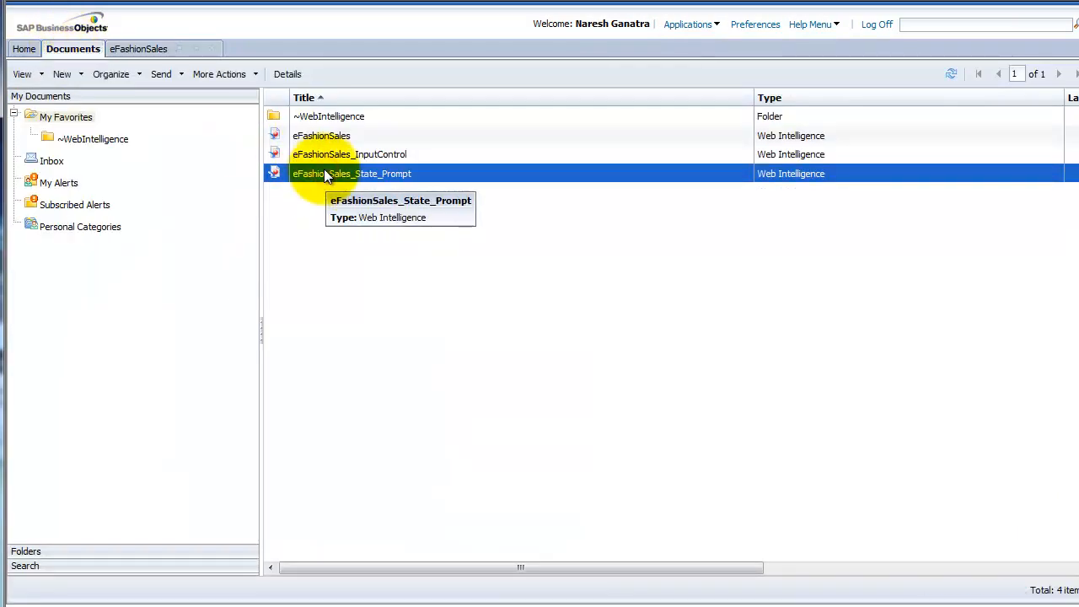
right_click(323, 172)
left_click(294, 224)
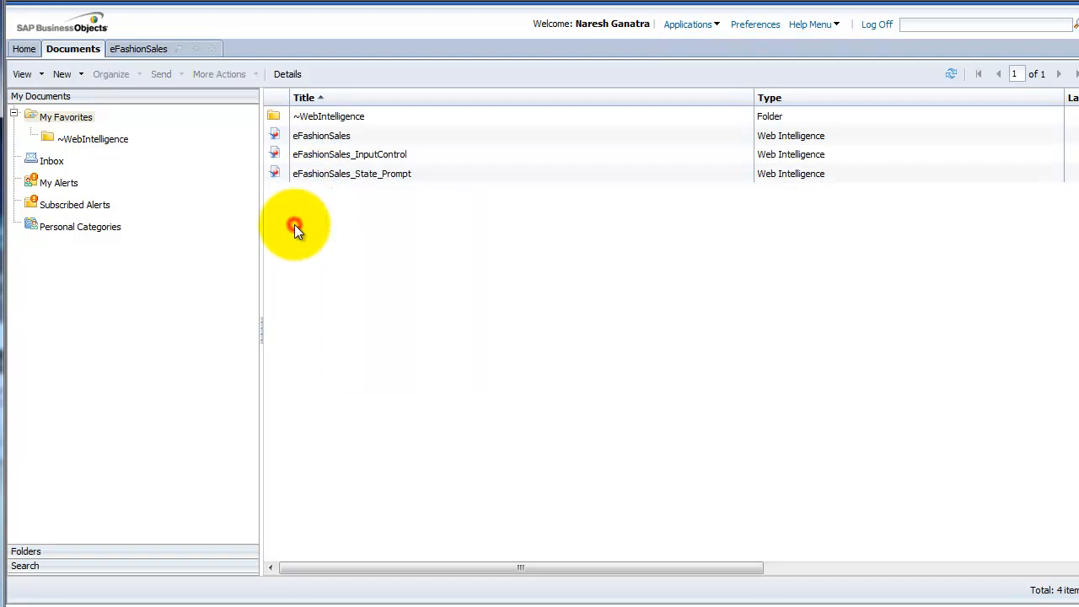
left_click(352, 177)
right_click(353, 177)
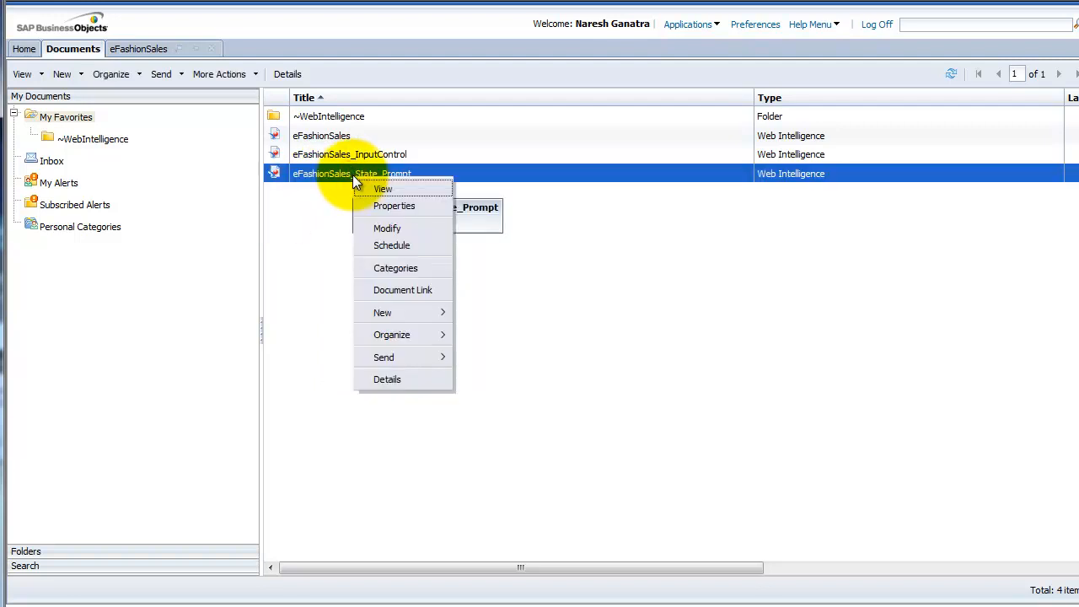
left_click(383, 232)
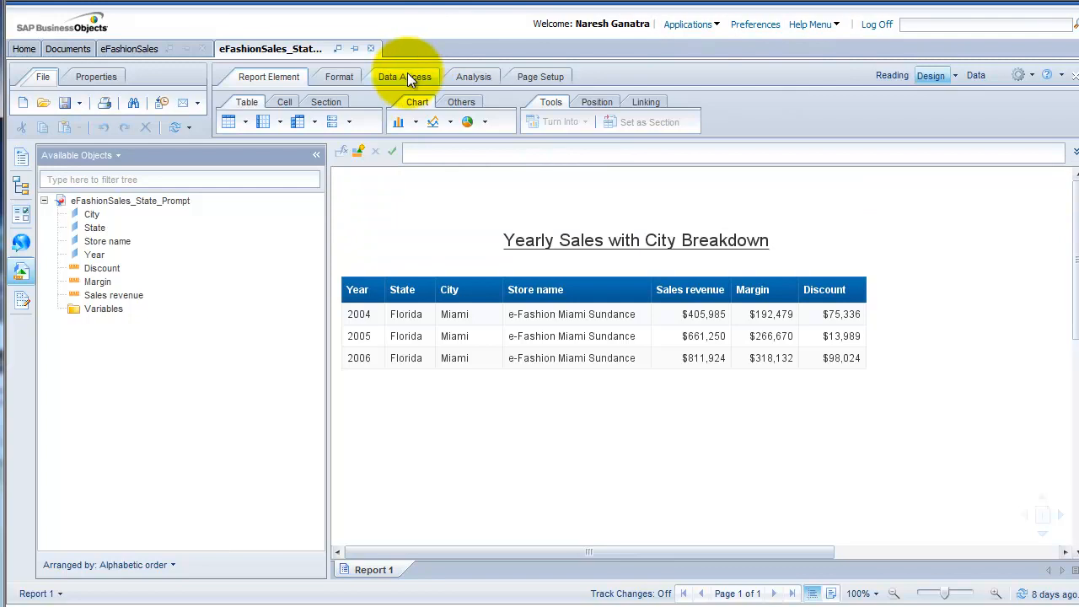
Open the data provider's query and examine its State prompt filter
left_click(407, 76)
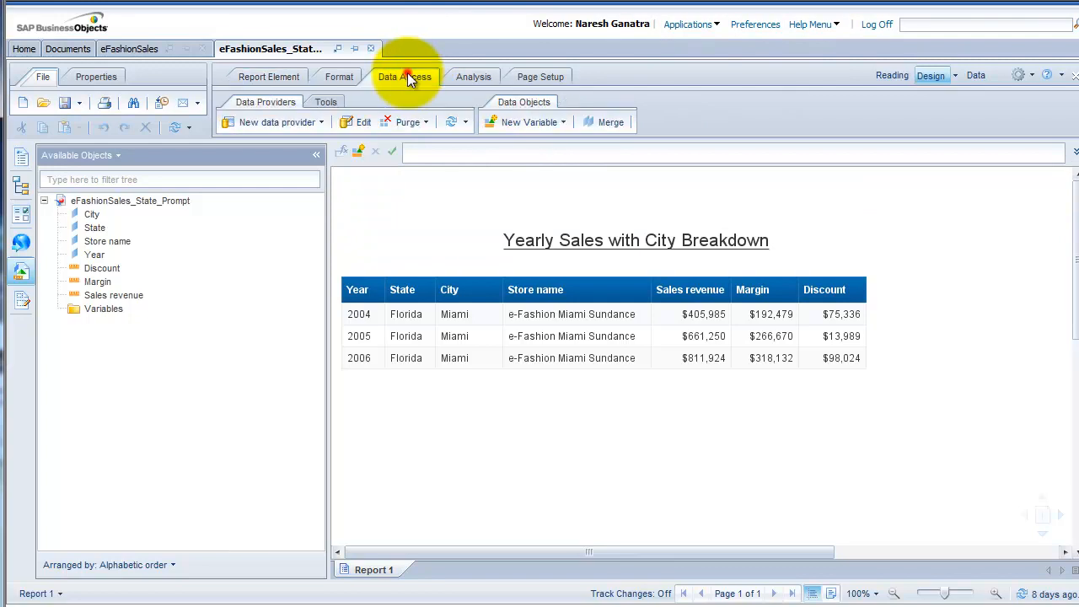
left_click(360, 123)
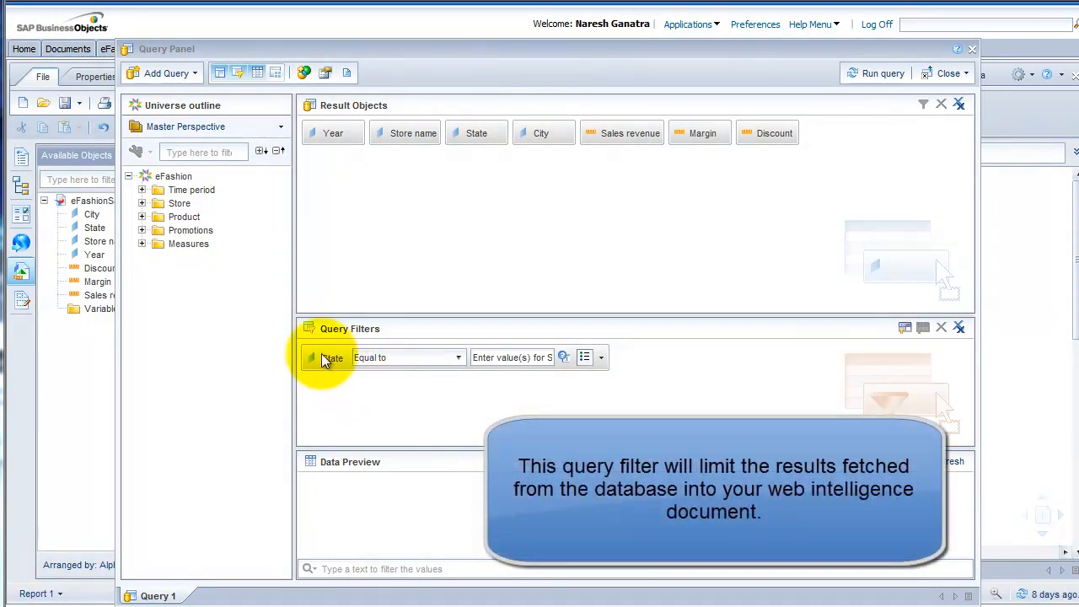
left_click(326, 359)
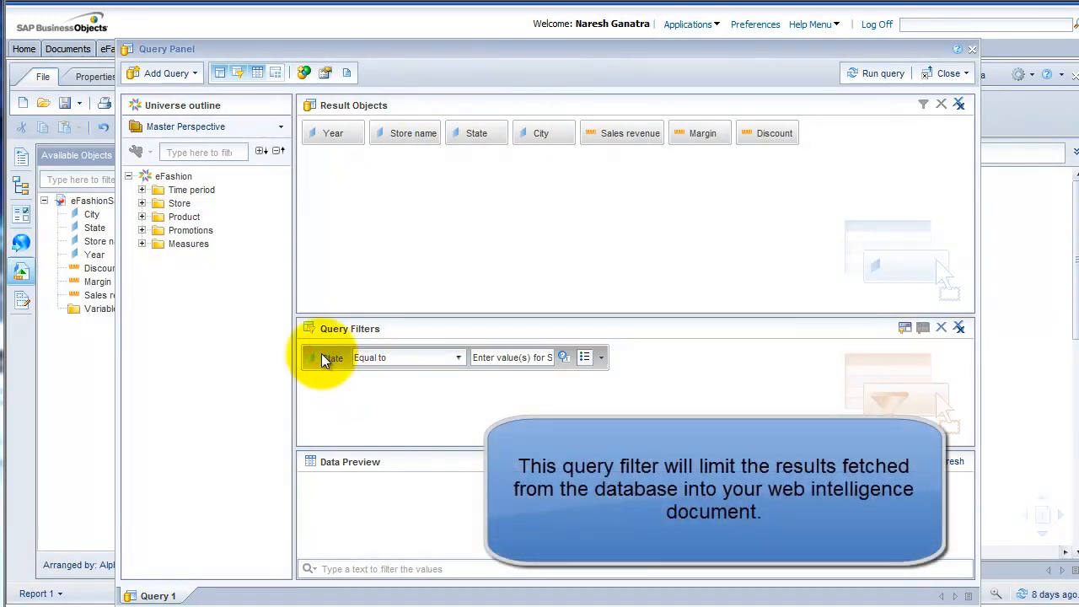
Run the query with California as the State prompt value, and close the eFashionSales_State_Prompt document
left_click(865, 76)
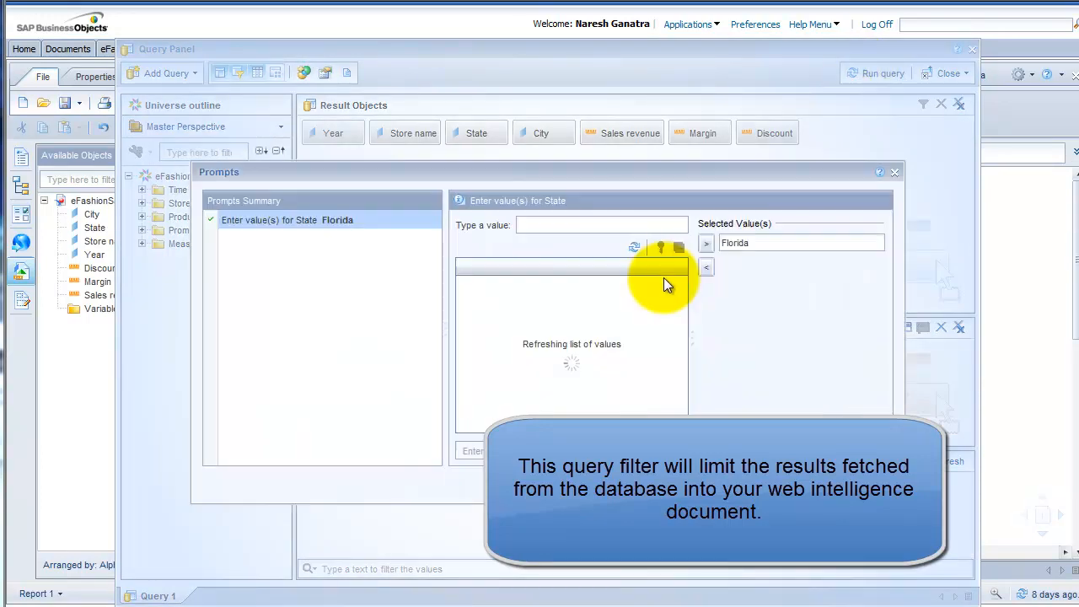
left_click(537, 283)
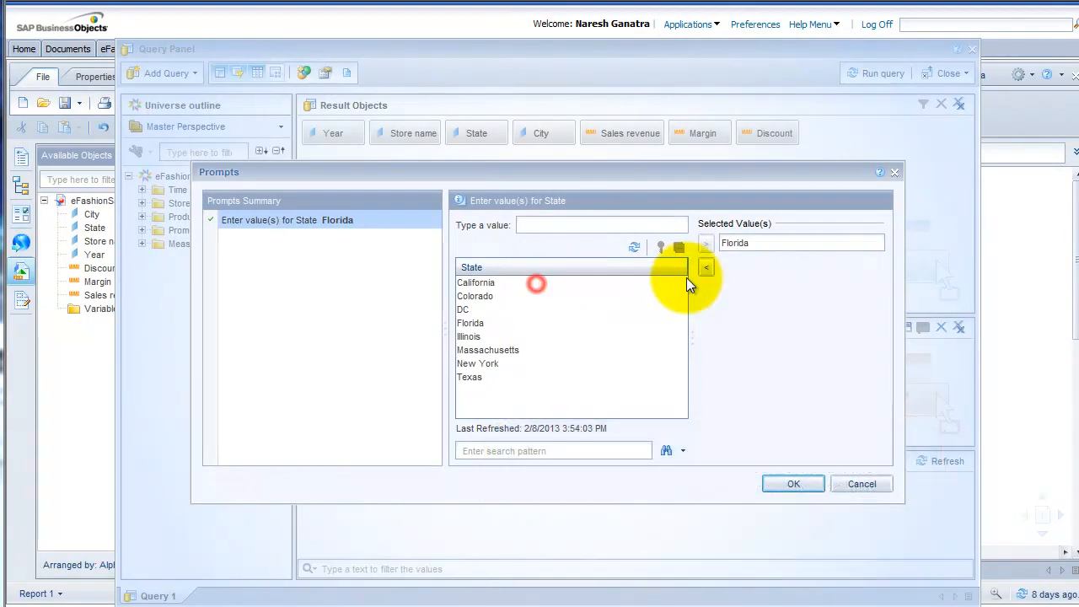
left_click(706, 244)
left_click(789, 484)
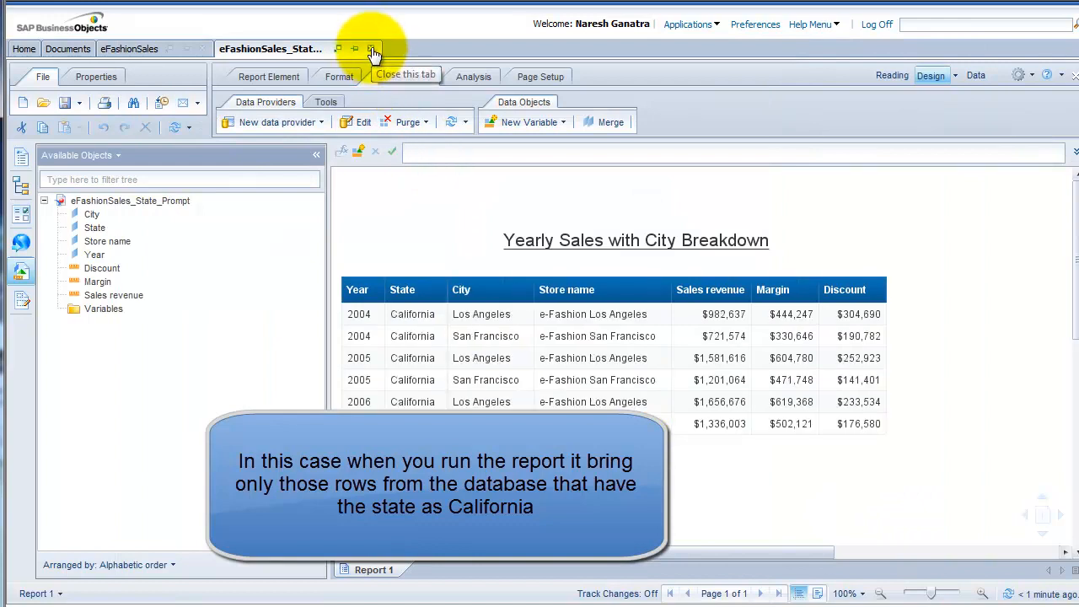
left_click(372, 49)
left_click(408, 389)
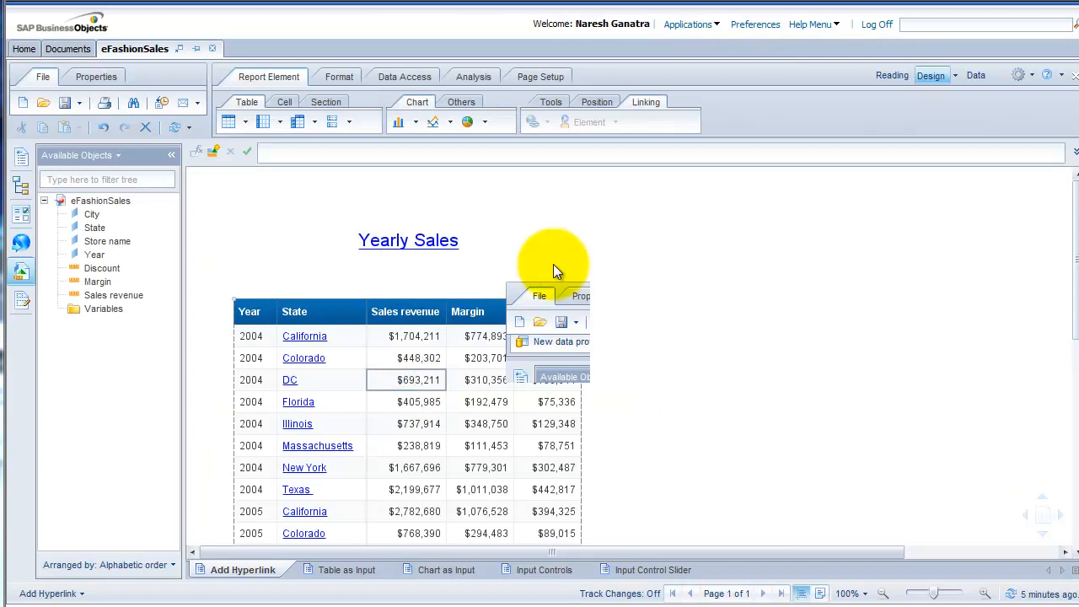
Remove the Wikipedia hyperlink from the State column of the eFashionSales table
left_click(342, 333)
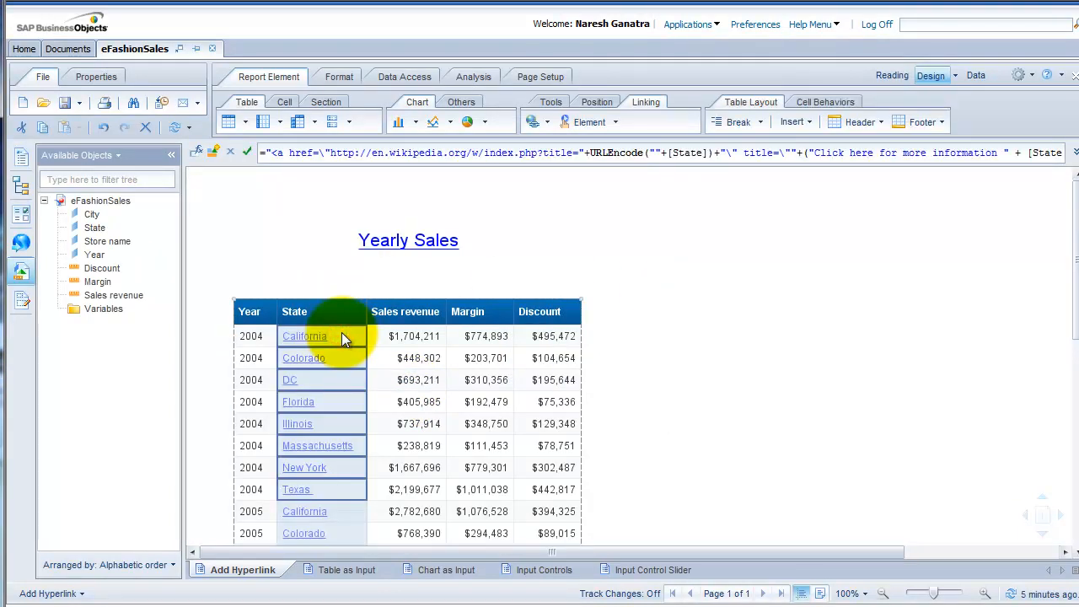
left_click(549, 126)
left_click(573, 218)
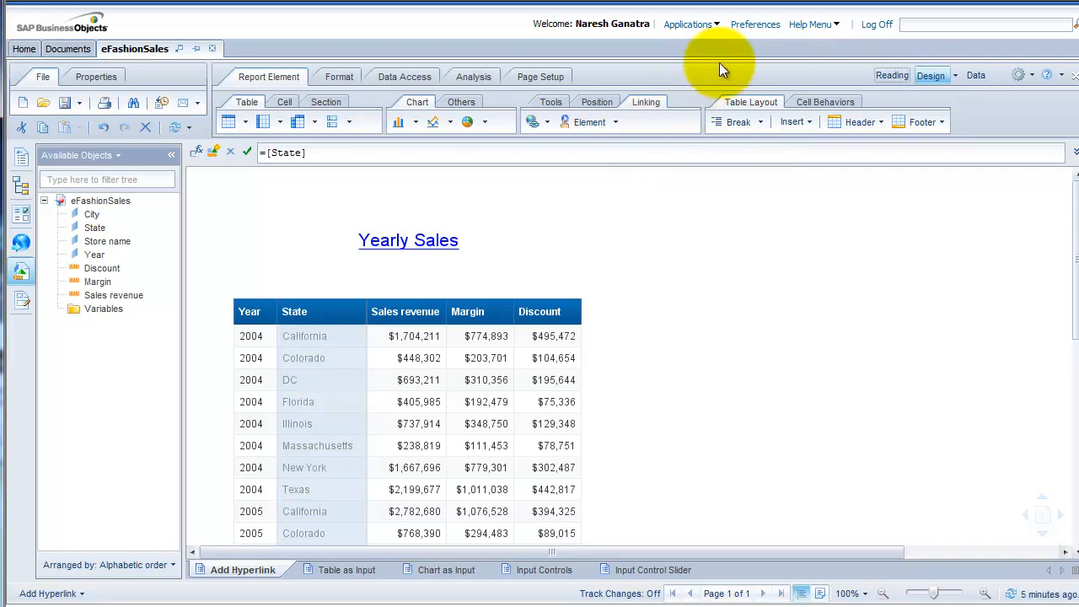
In the Web Intelligence preferences, set the Modify interface to Web, save the change and dismiss the notice
left_click(754, 25)
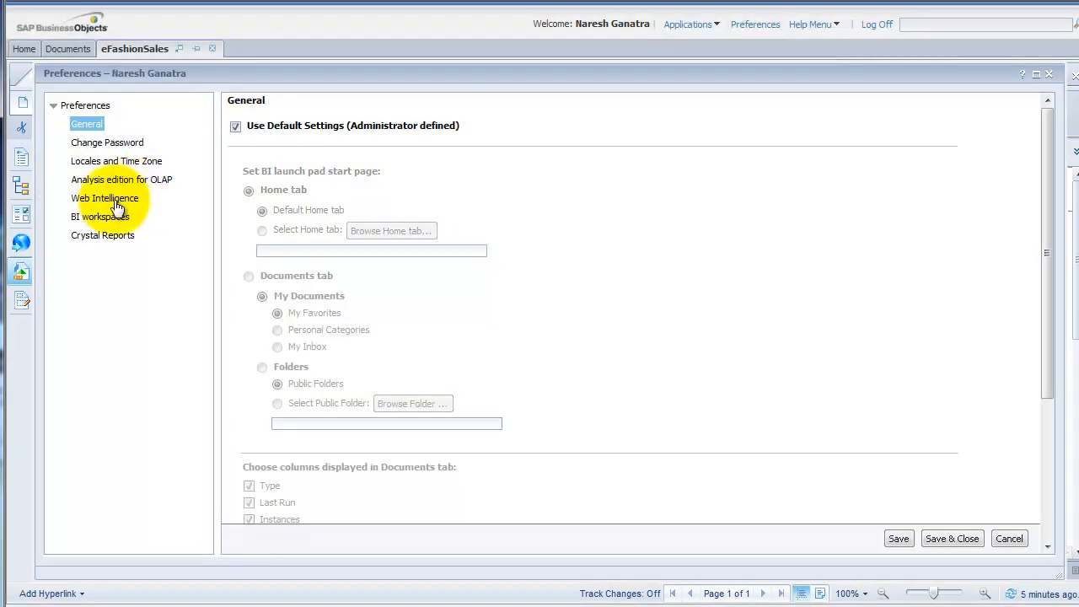
left_click(109, 199)
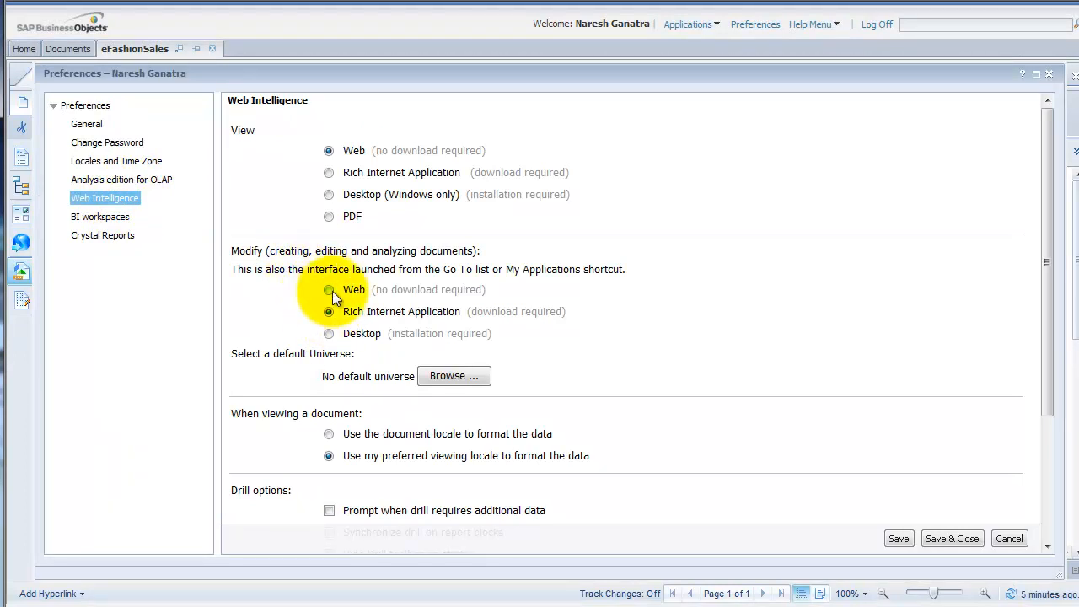
left_click(328, 290)
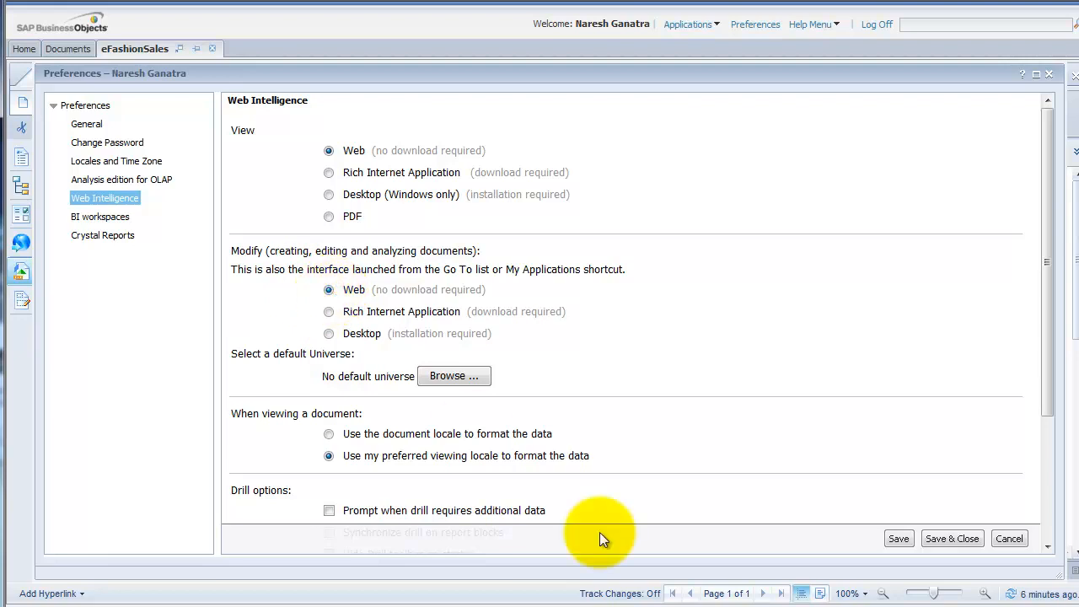
left_click(948, 538)
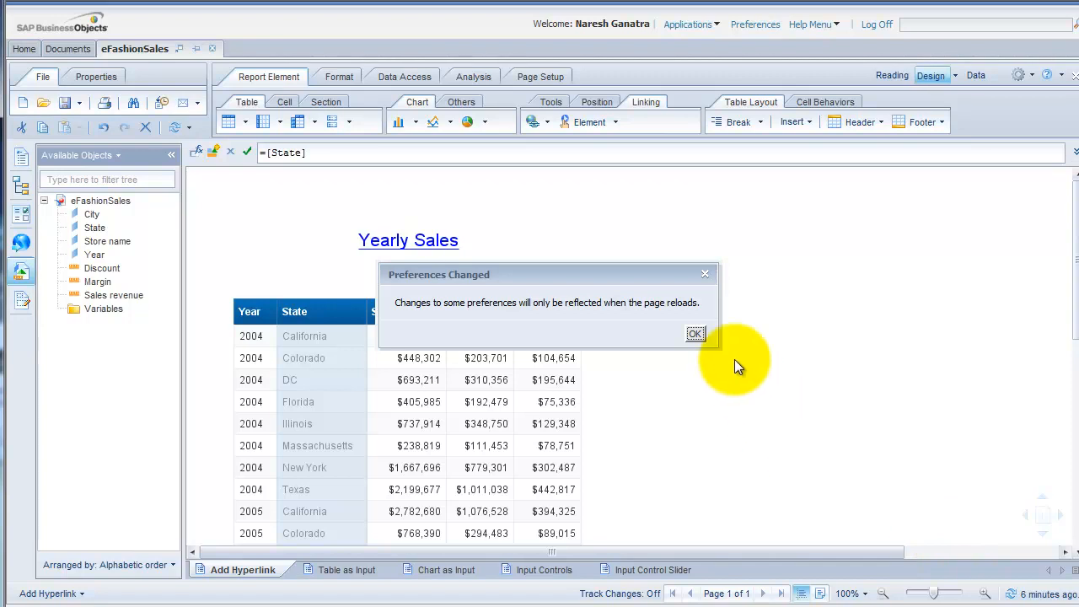
left_click(695, 334)
left_click(696, 335)
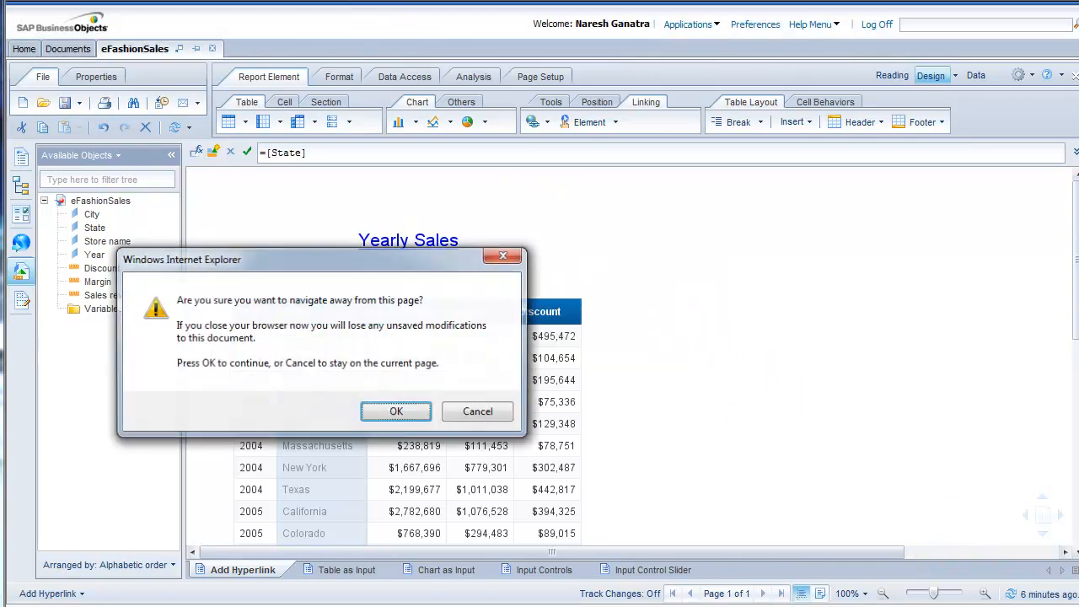
Confirm leaving the page so it reloads with the new preference, and open the documents list
left_click(415, 416)
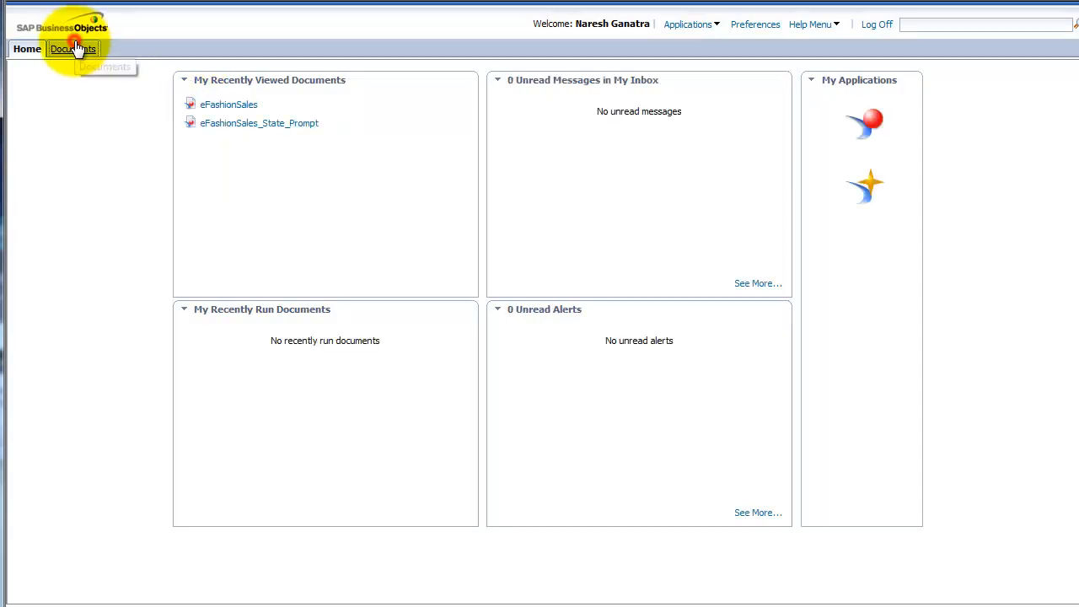
left_click(75, 48)
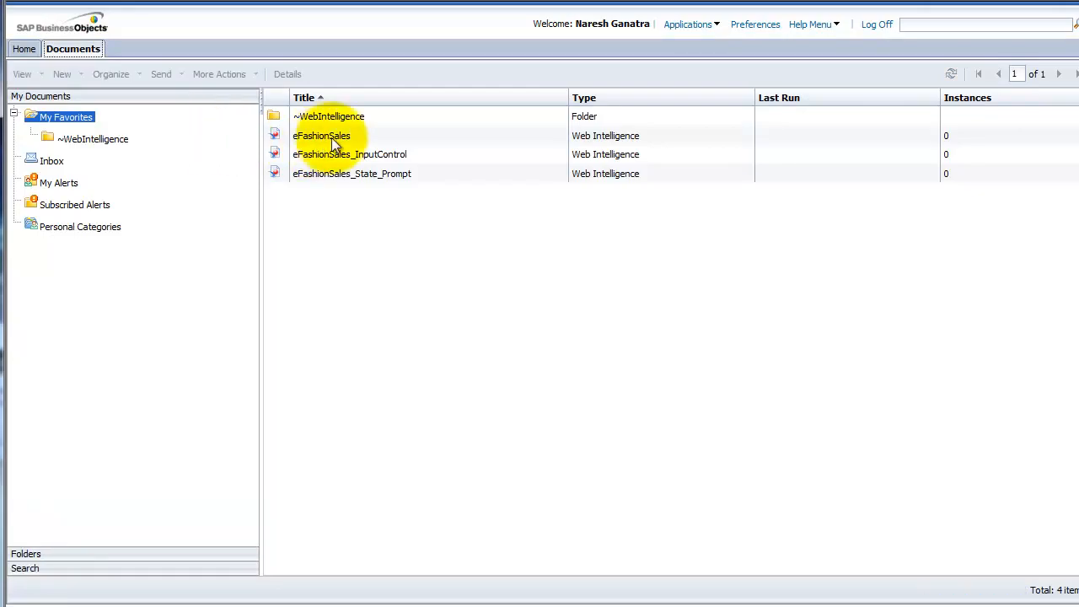
Open the eFashionSales document from My Favorites for modification
left_click(322, 137)
right_click(331, 137)
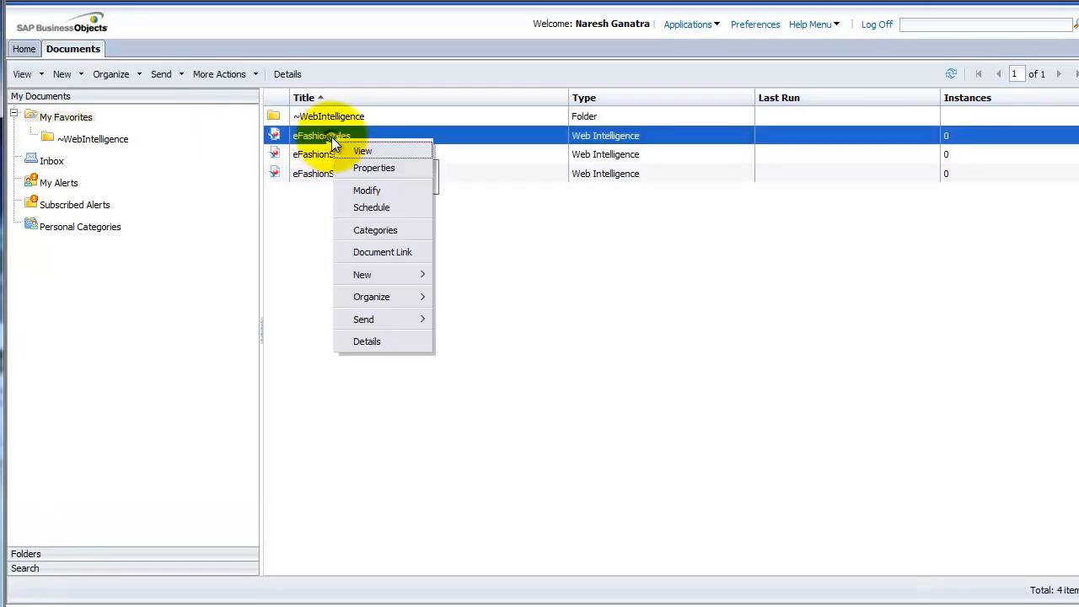
left_click(363, 190)
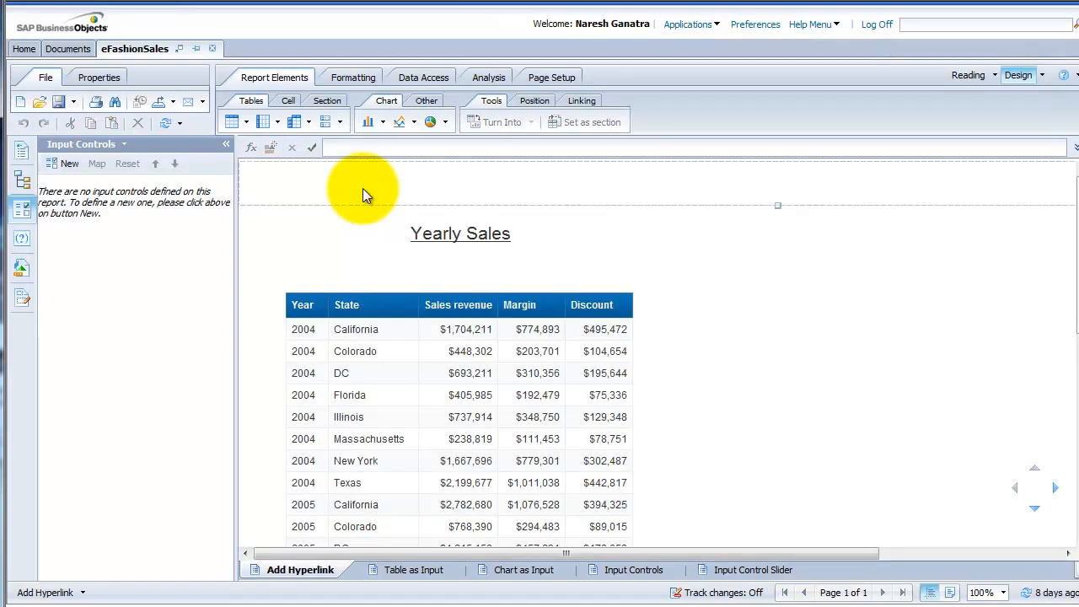
Start a document link on the State column of the Yearly Sales table and choose eFashionSales_State_Prompt as the target document
left_click(431, 230)
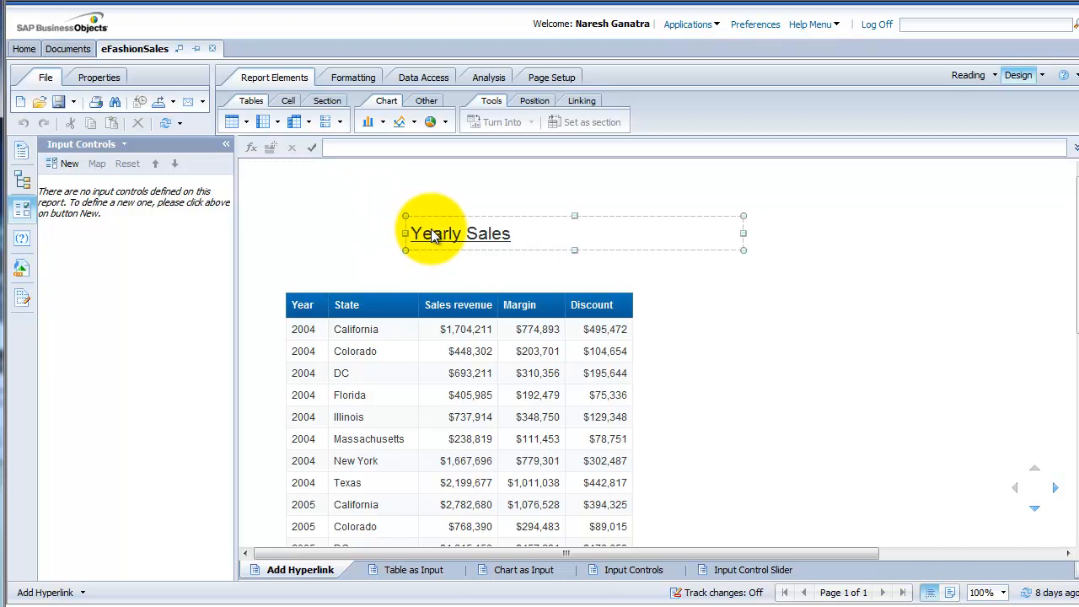
left_click(391, 335)
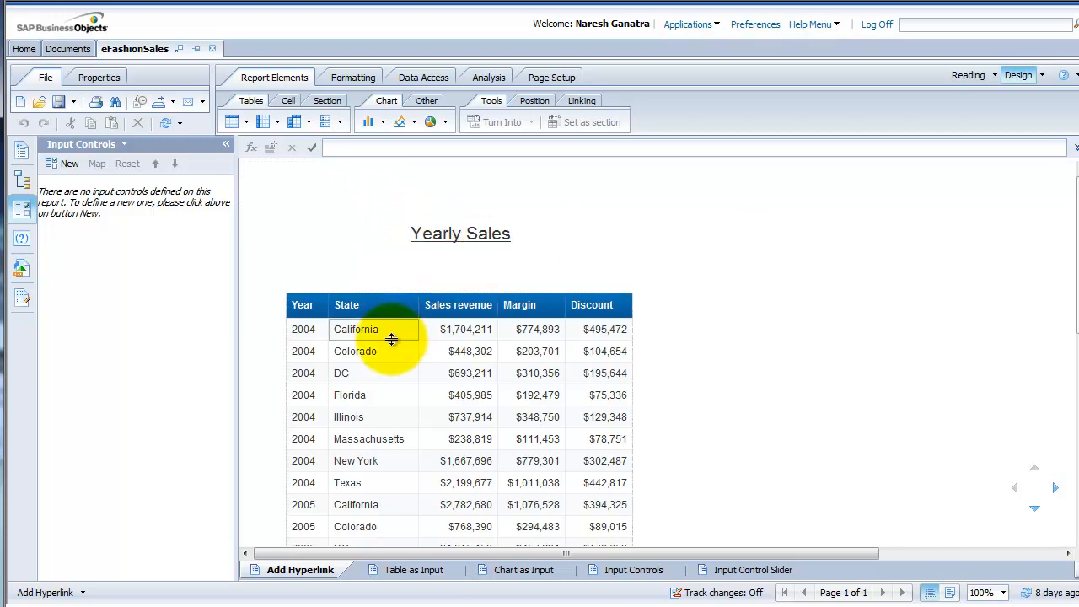
left_click(391, 336)
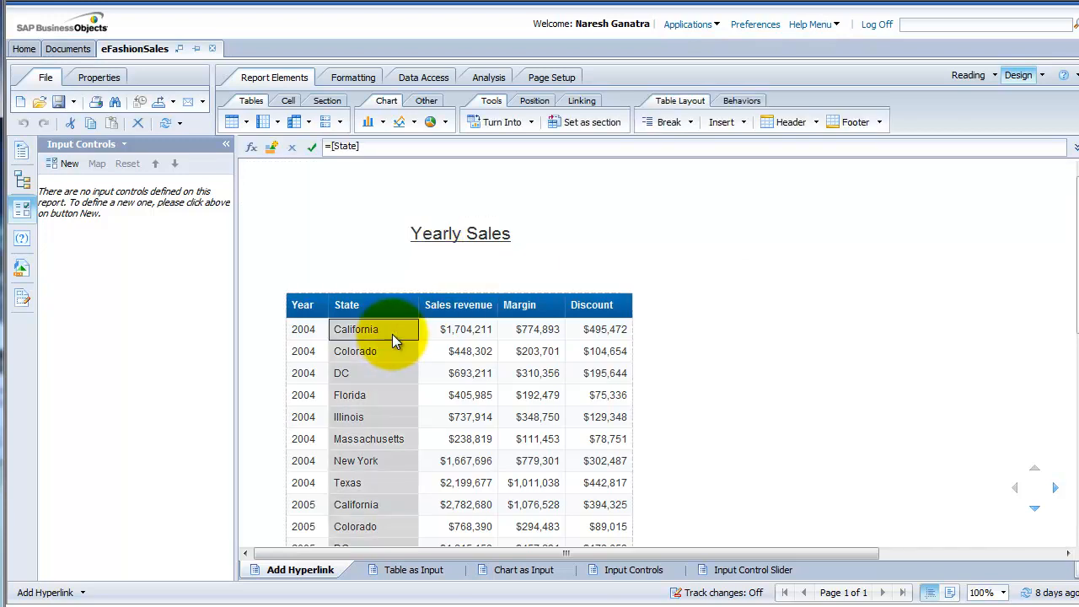
left_click(583, 100)
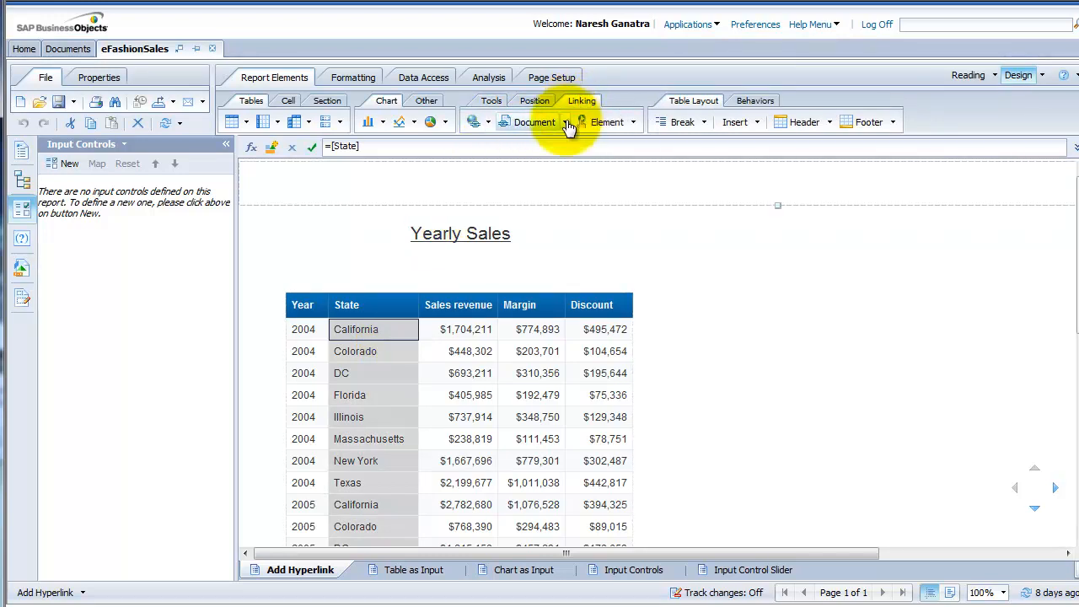
left_click(565, 123)
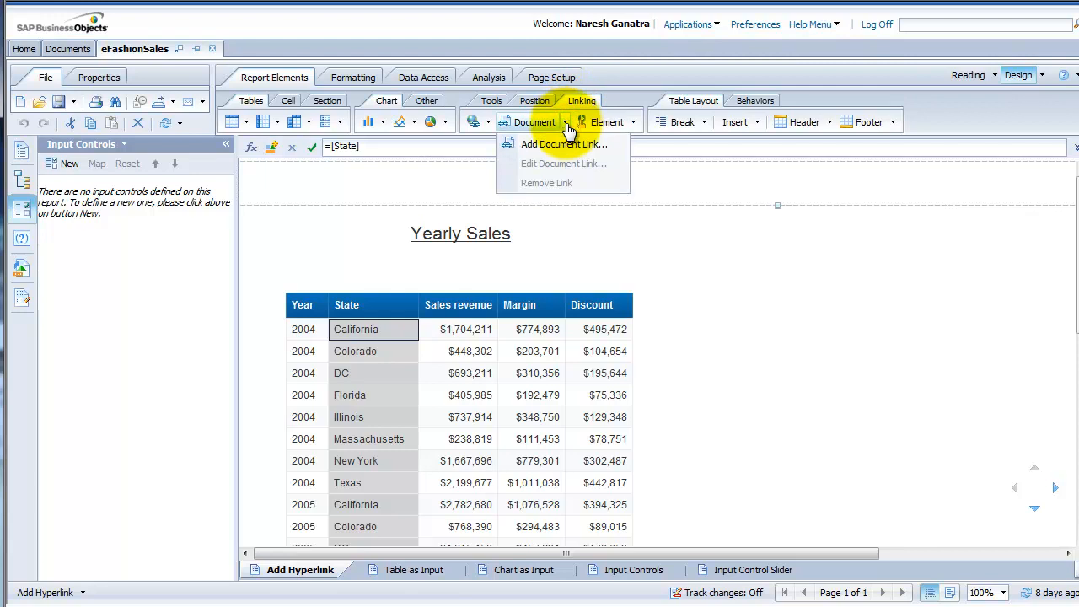
left_click(563, 145)
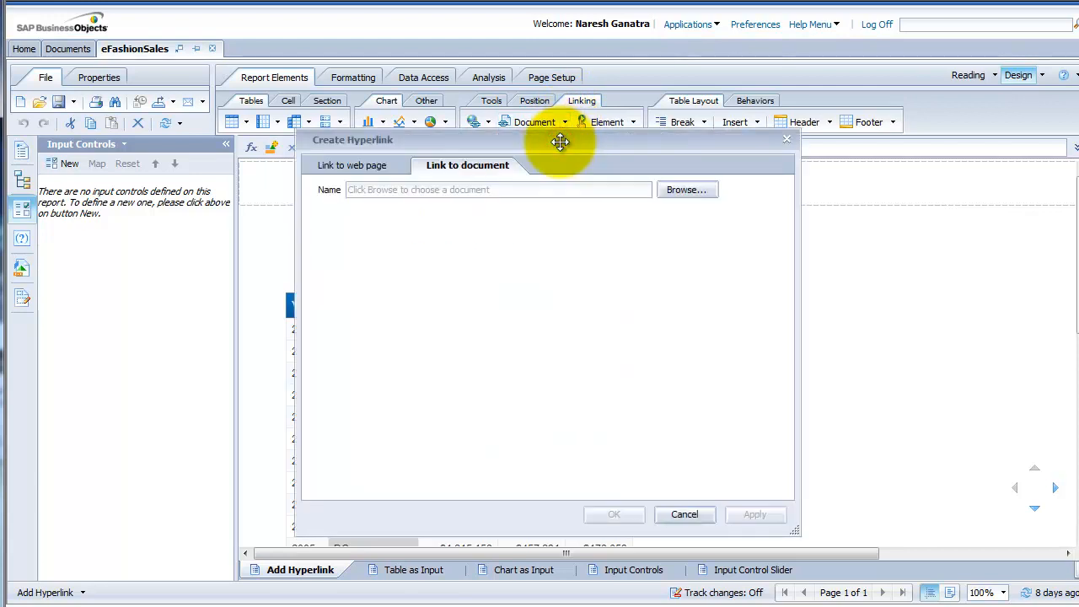
left_click(697, 193)
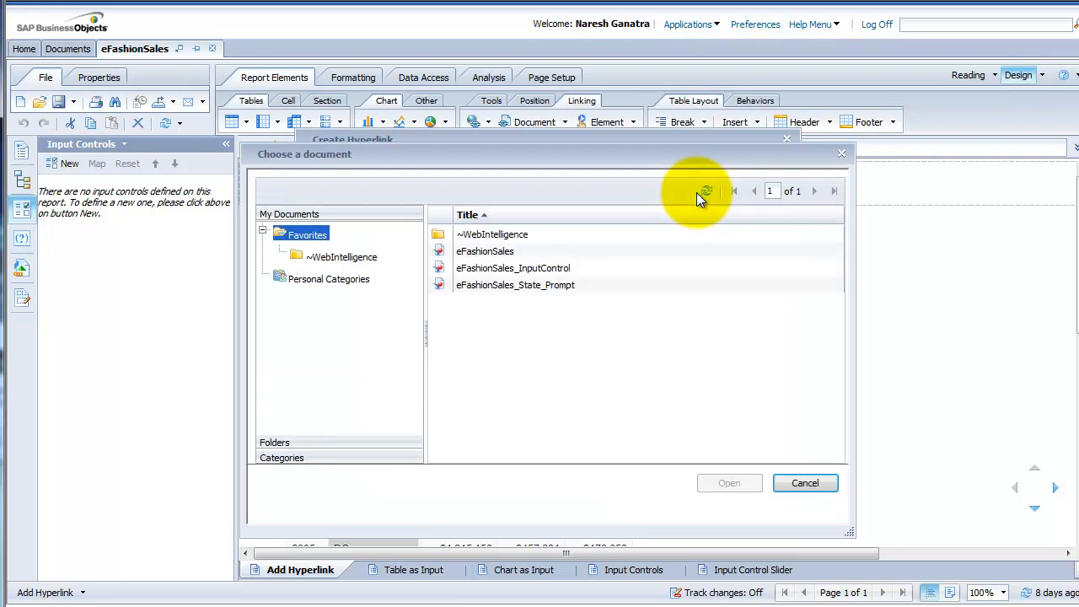
left_click(488, 285)
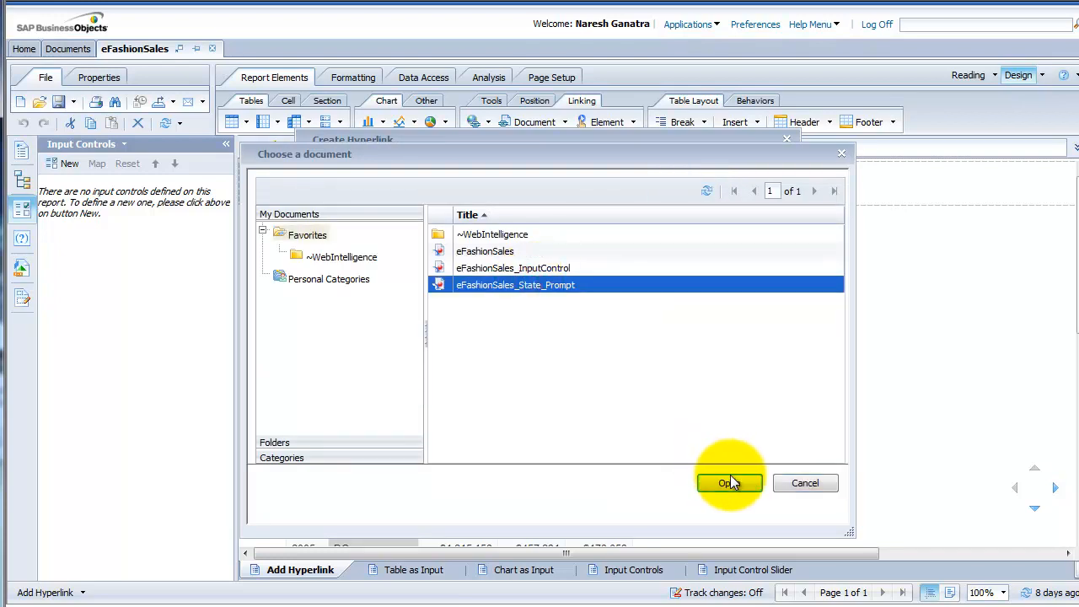
left_click(729, 483)
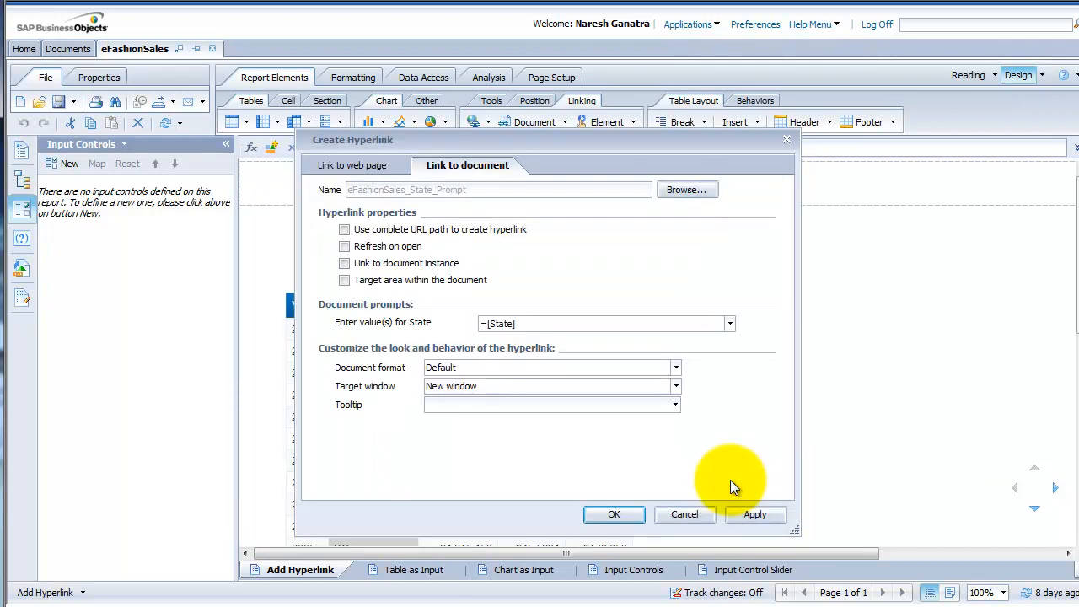
Create the link with =[State] as the State prompt value, New window as the target window and no tooltip
left_click(570, 328)
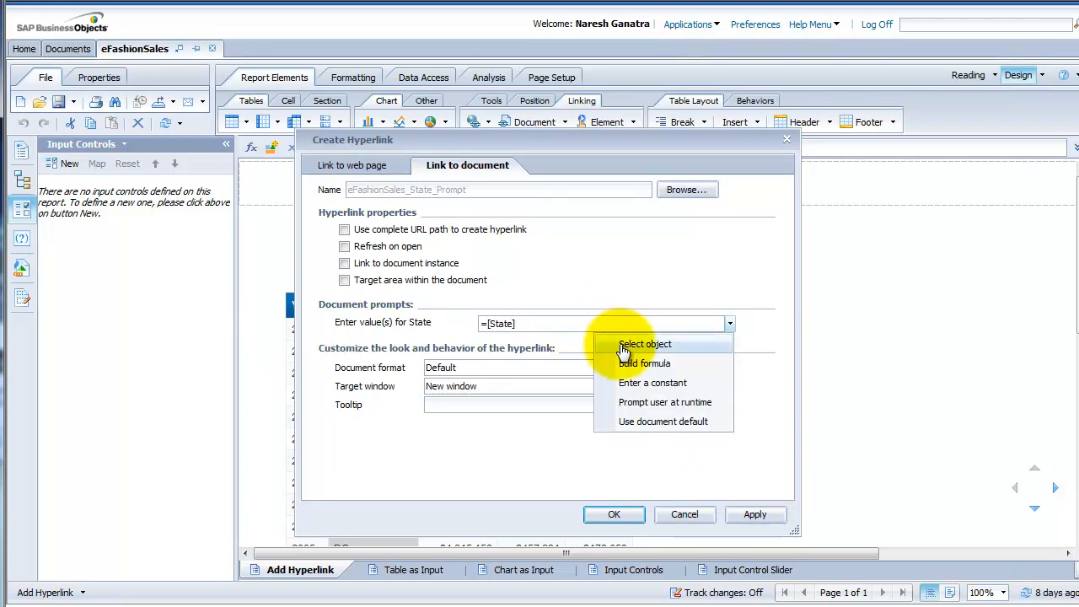
left_click(603, 275)
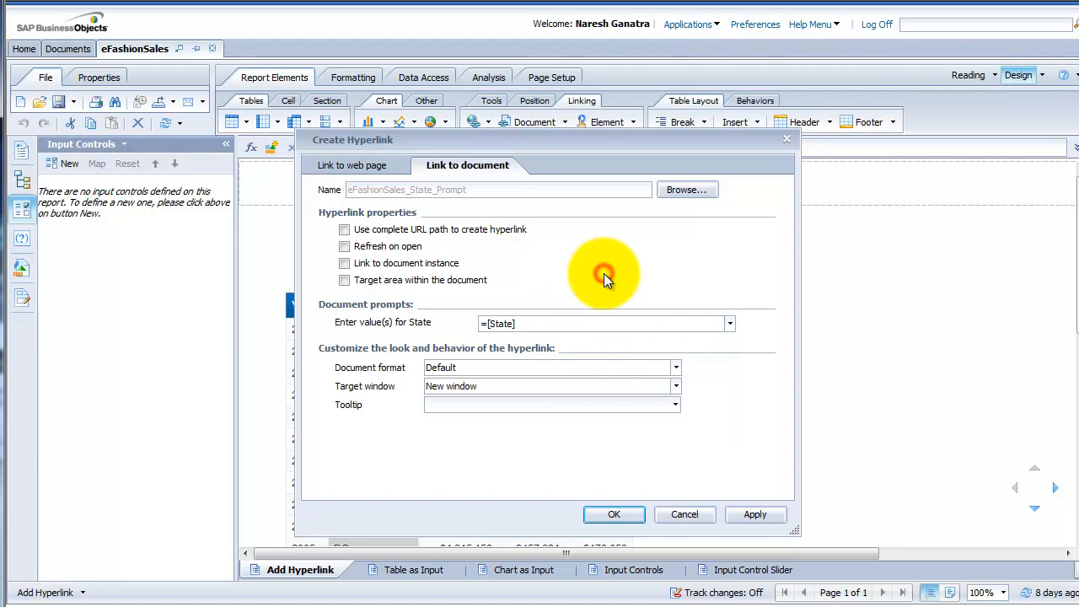
left_click(612, 392)
left_click(540, 406)
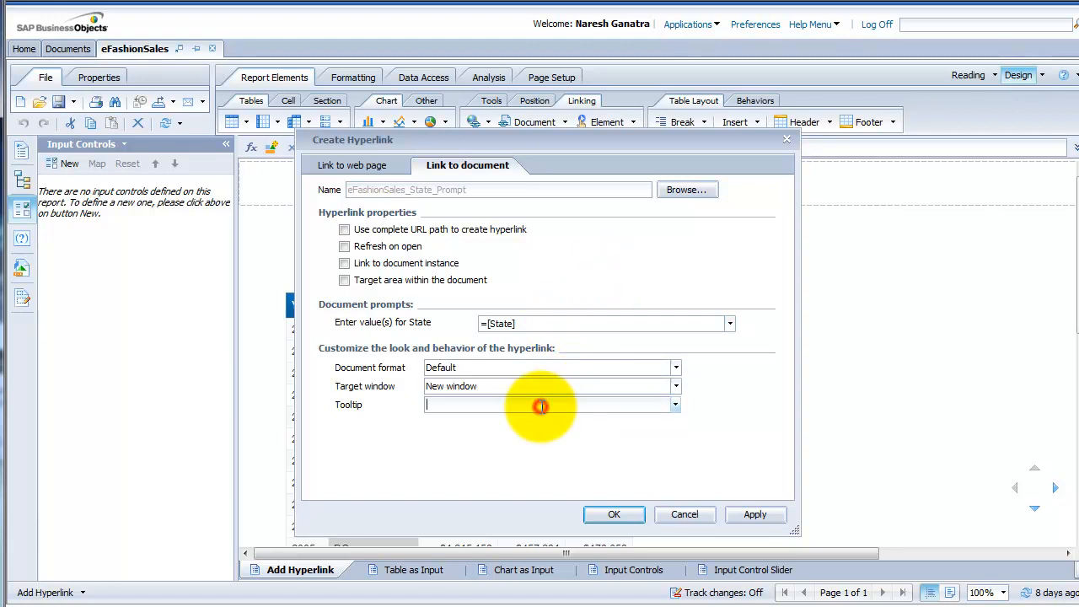
left_click(610, 509)
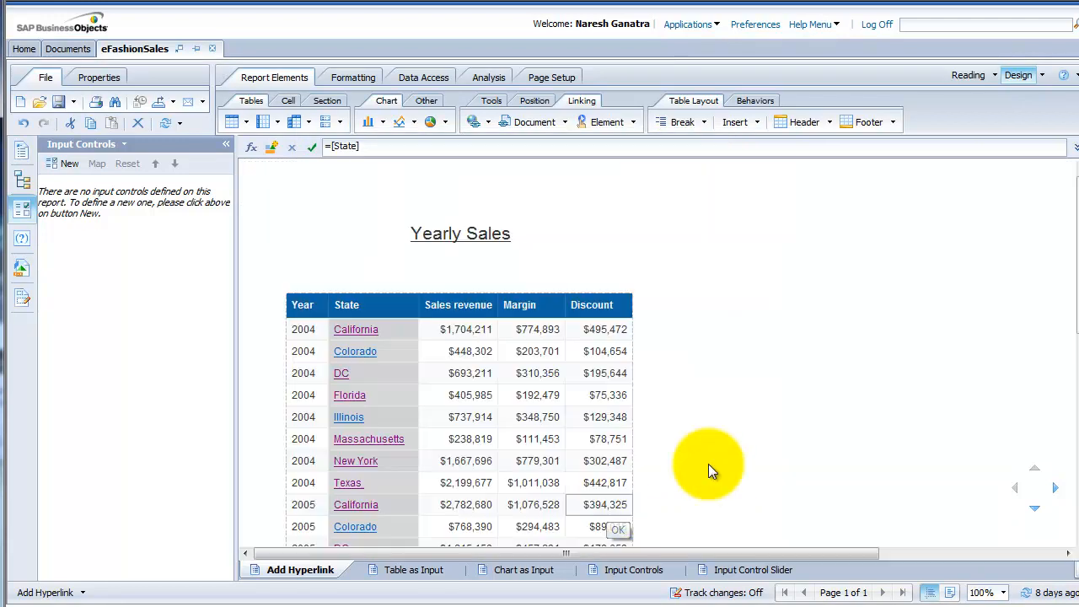
Test the document link for Texas in the State column and close the report window it opens
left_click(740, 451)
left_click(368, 333)
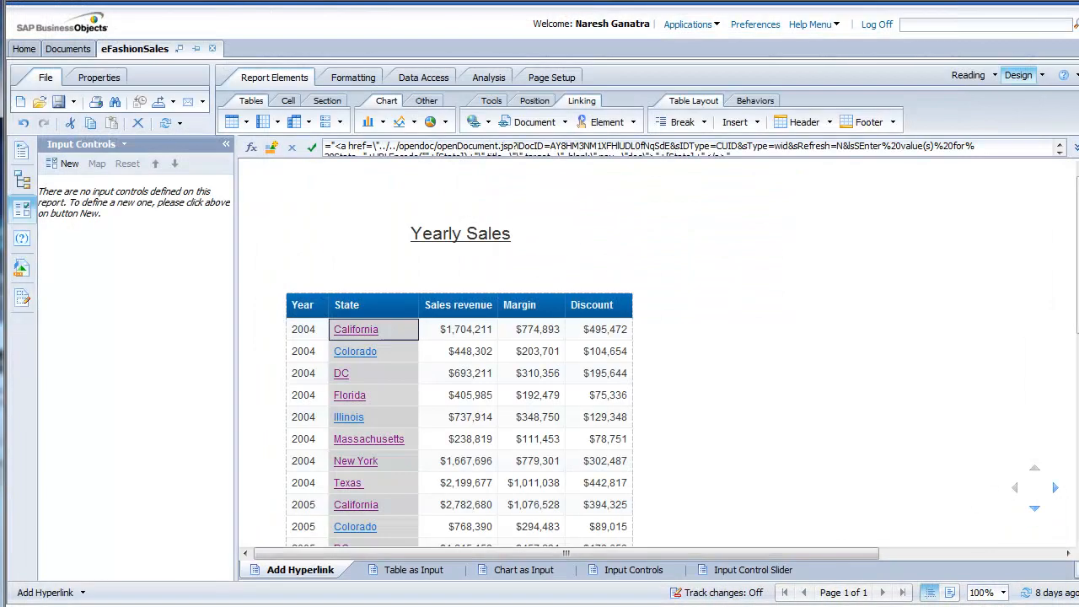
left_click(349, 482)
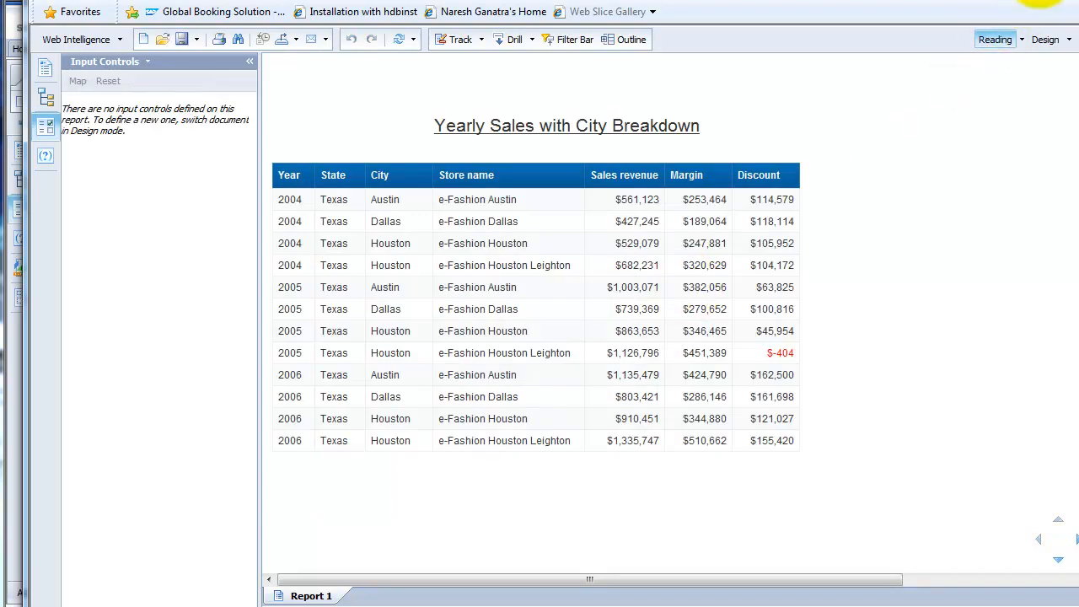
key("alt+F4")
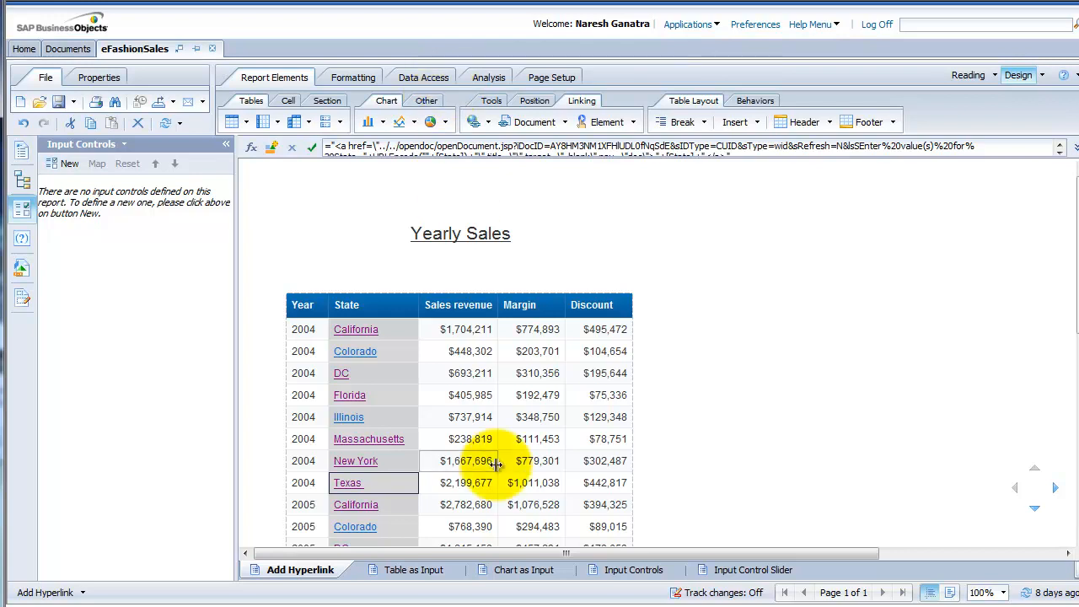
On the Table as Input report, start an element link from the State-only table, using the State object and the block as control
left_click(420, 569)
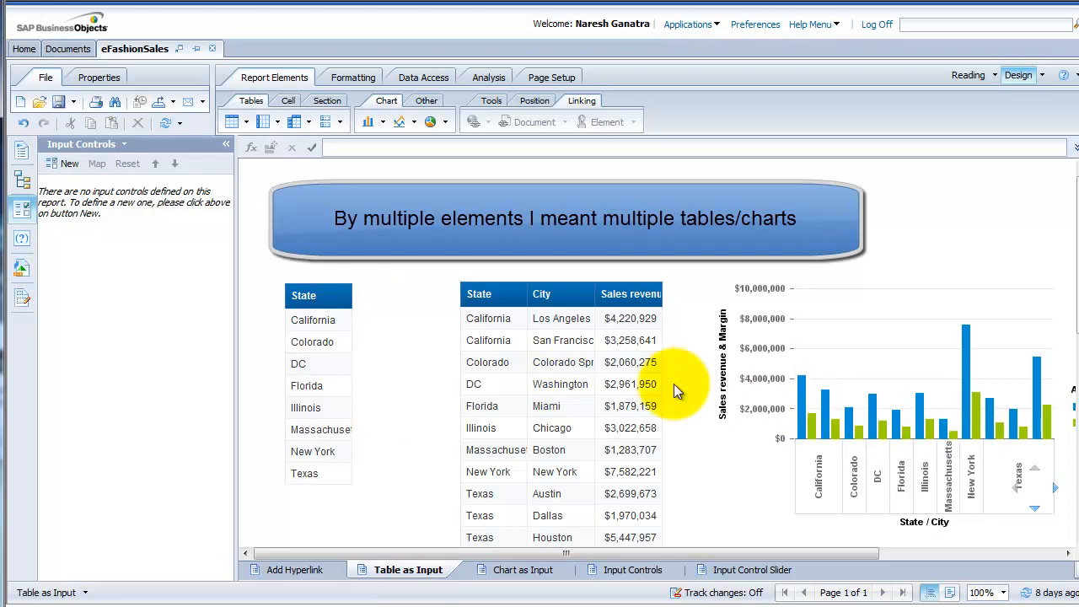
left_click(334, 322)
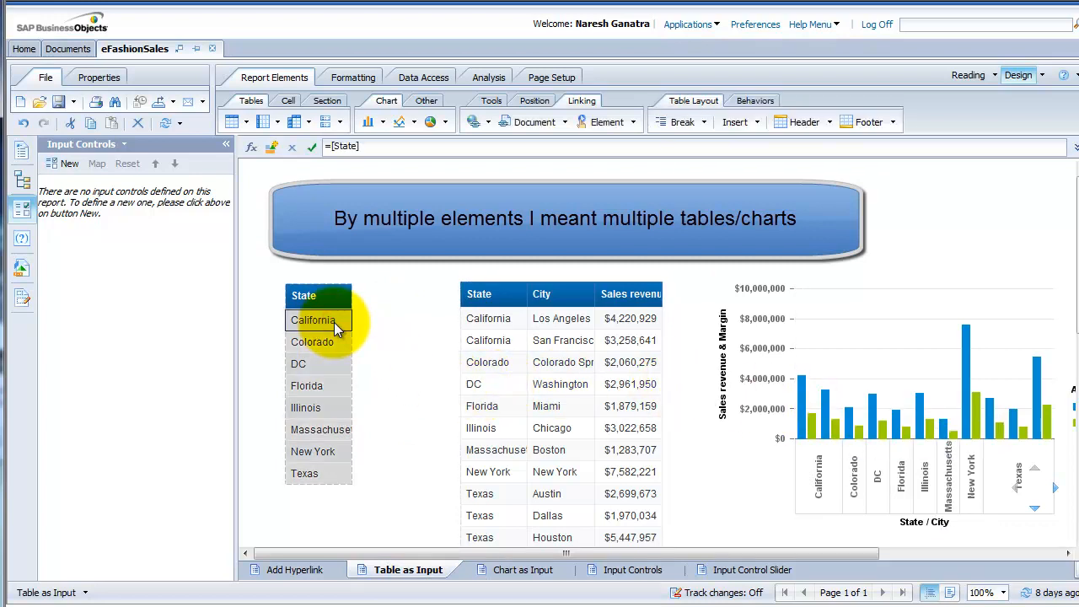
left_click(333, 322)
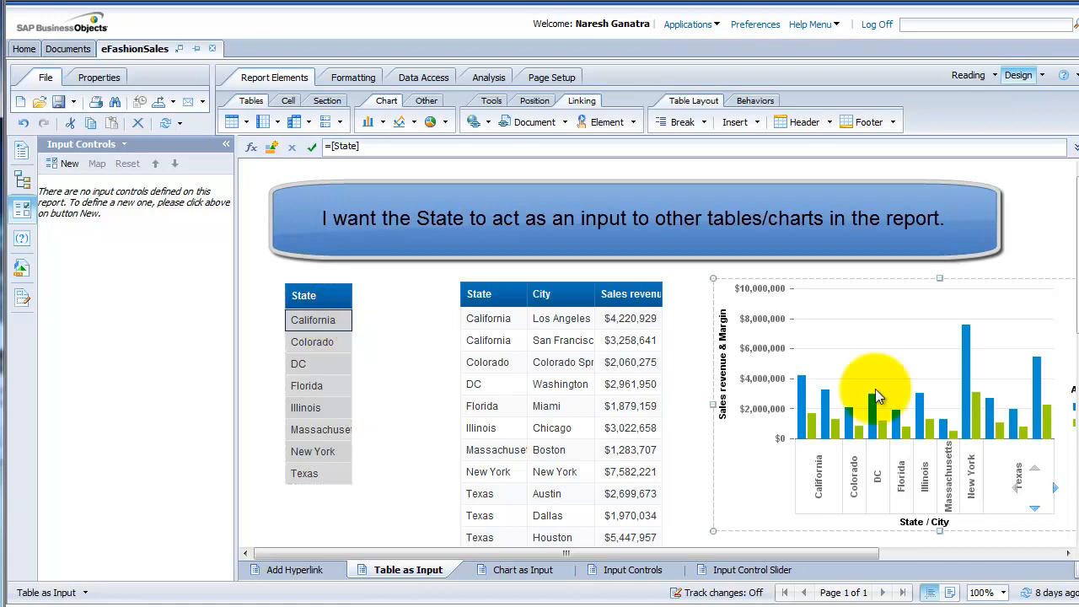
left_click(588, 392)
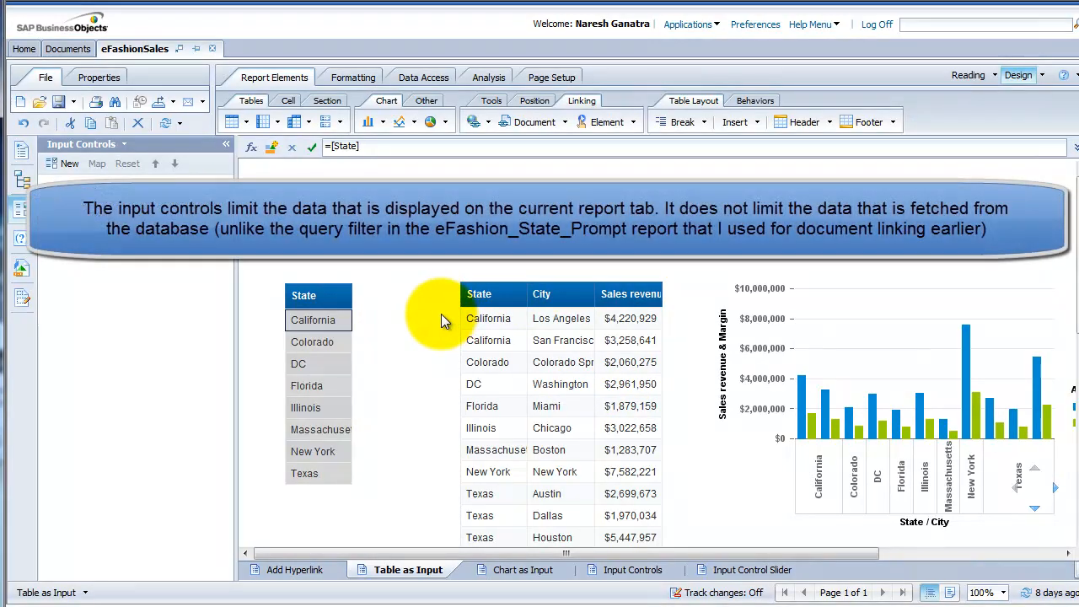
left_click(323, 319)
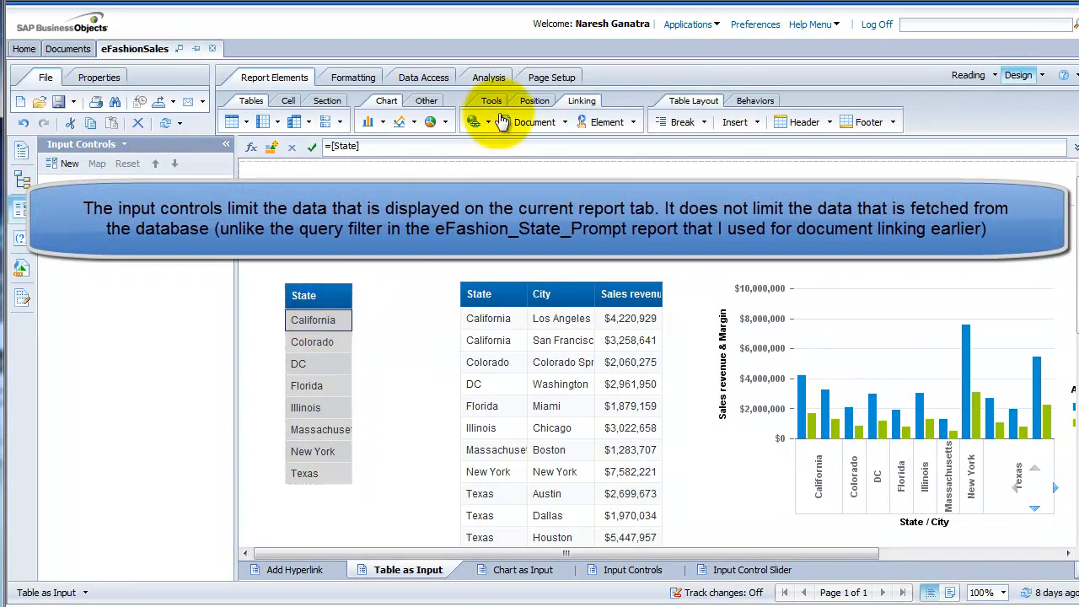
left_click(615, 123)
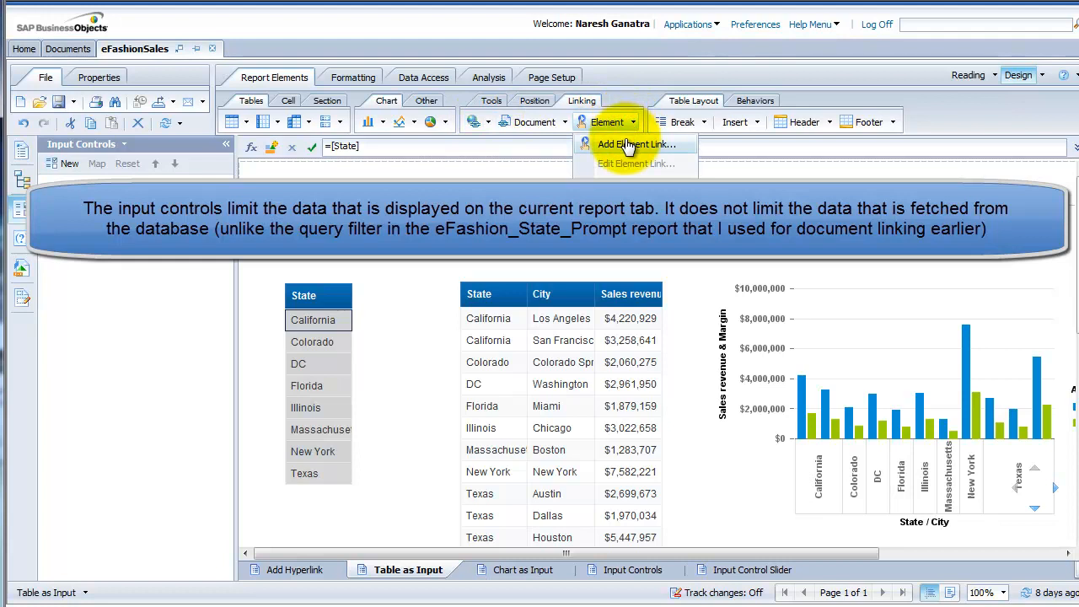
left_click(626, 141)
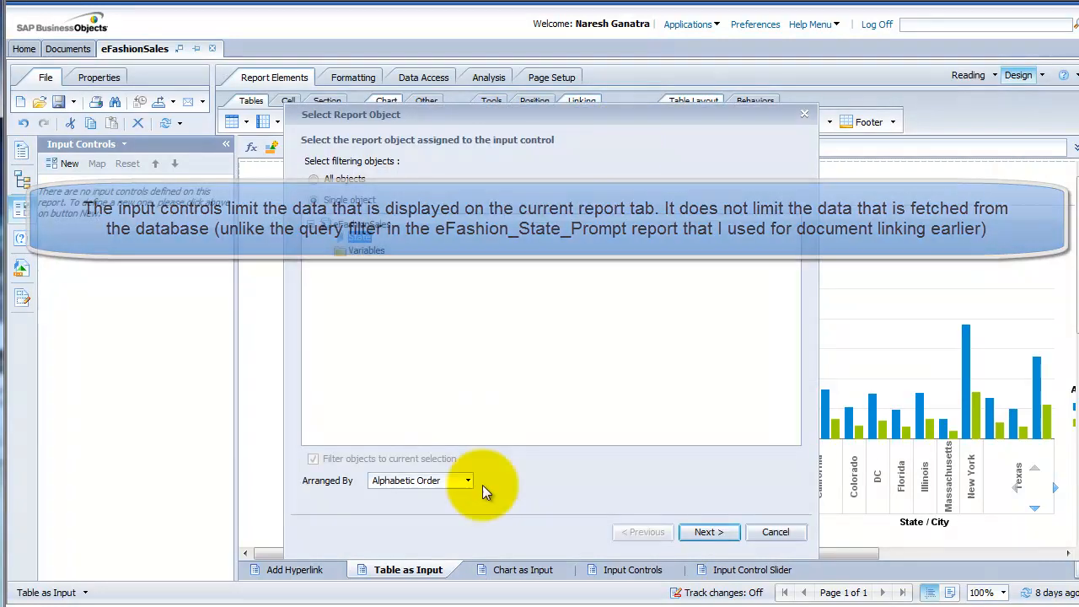
left_click(693, 532)
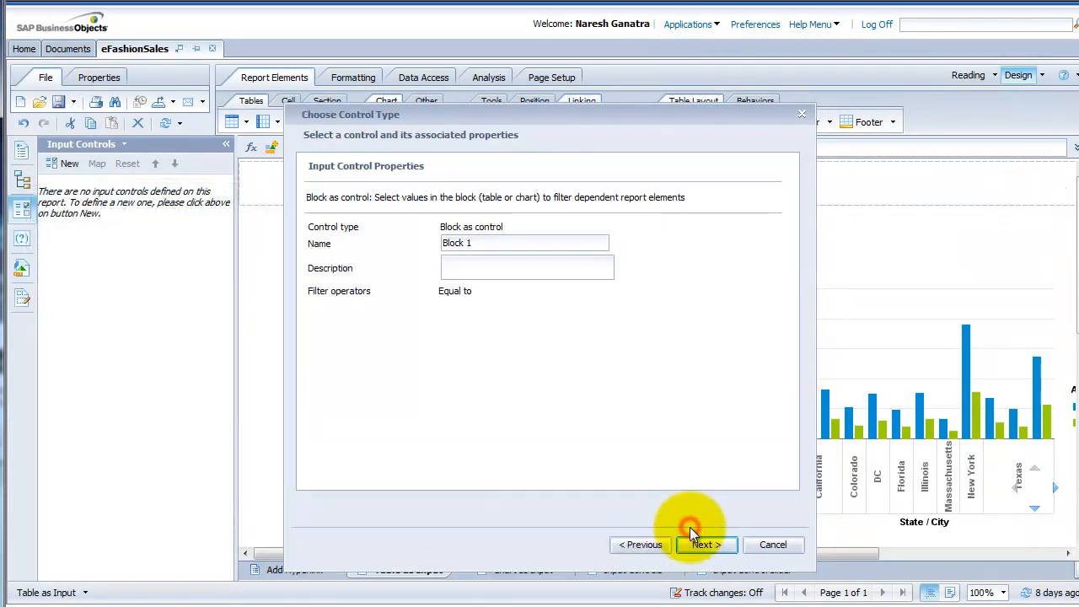
left_click(707, 544)
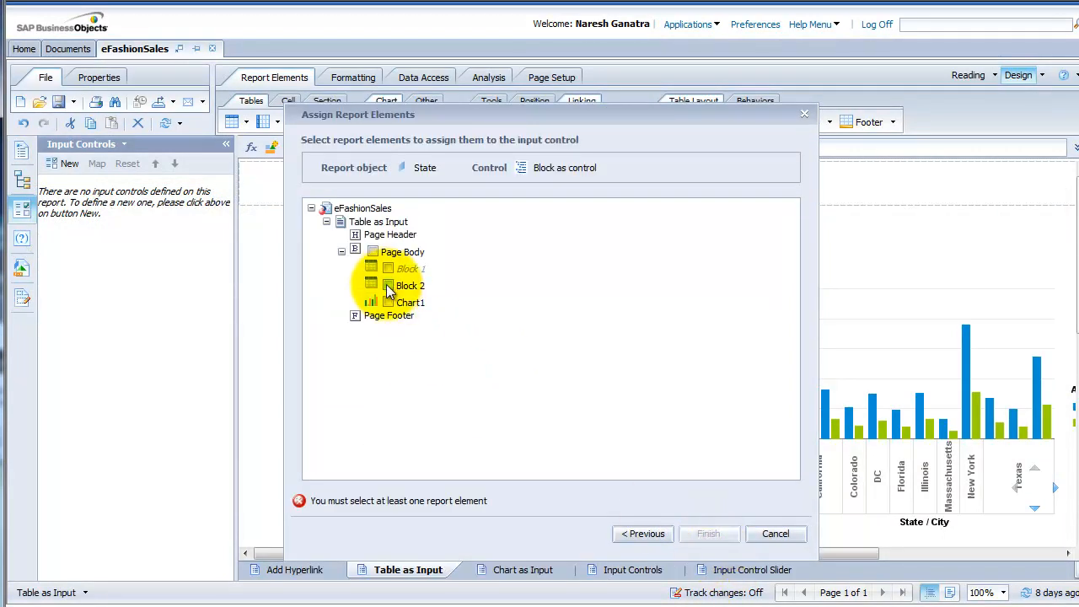
Assign Block 2 and Chart1 to the State input control and finish the element link
left_click_drag(494, 115, 355, 98)
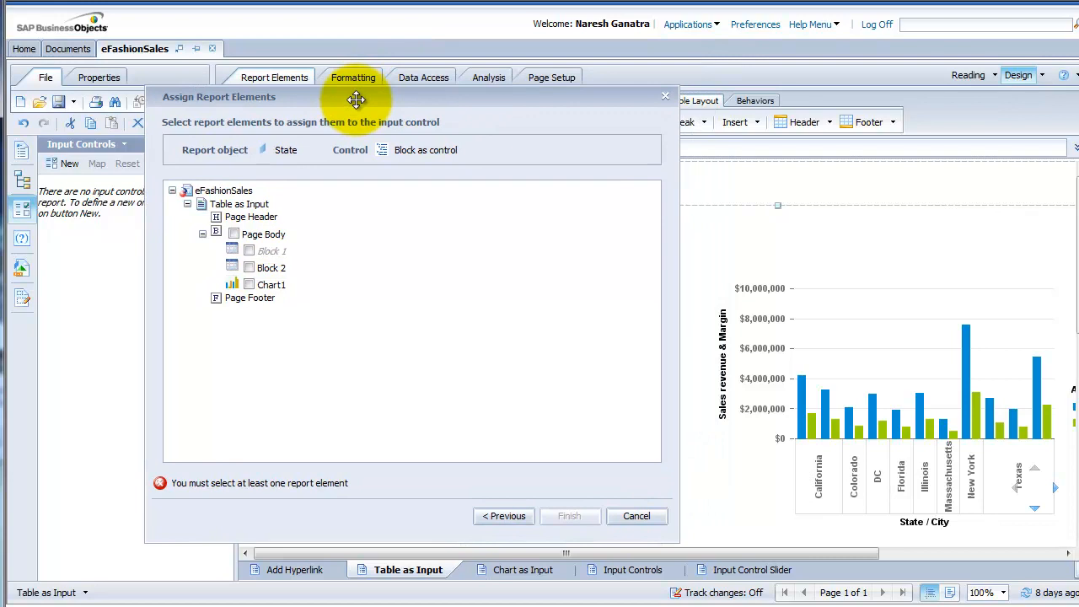
left_click(248, 267)
left_click(249, 284)
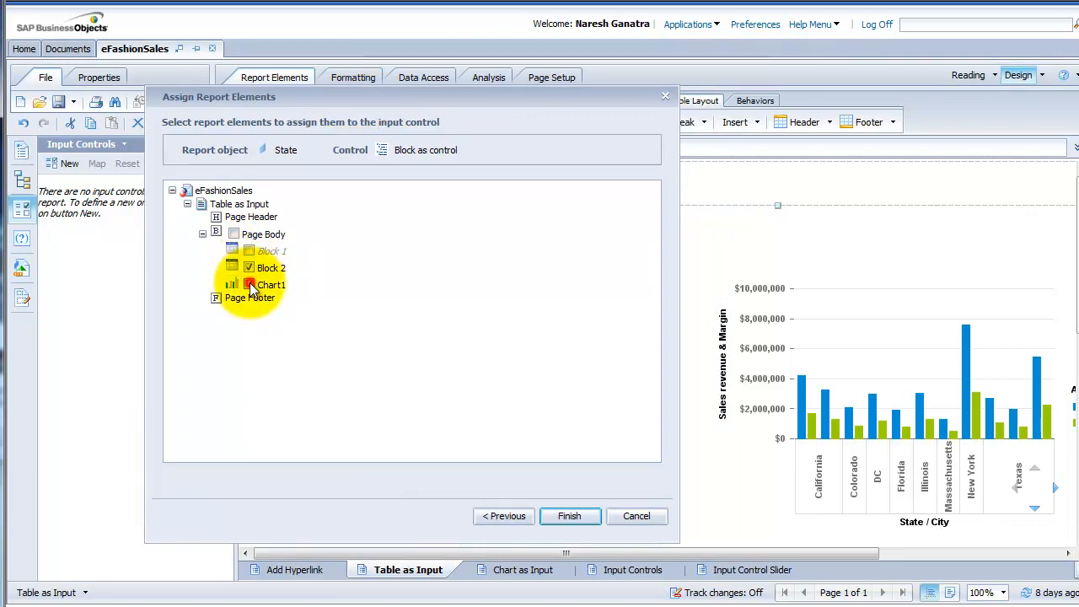
left_click(554, 518)
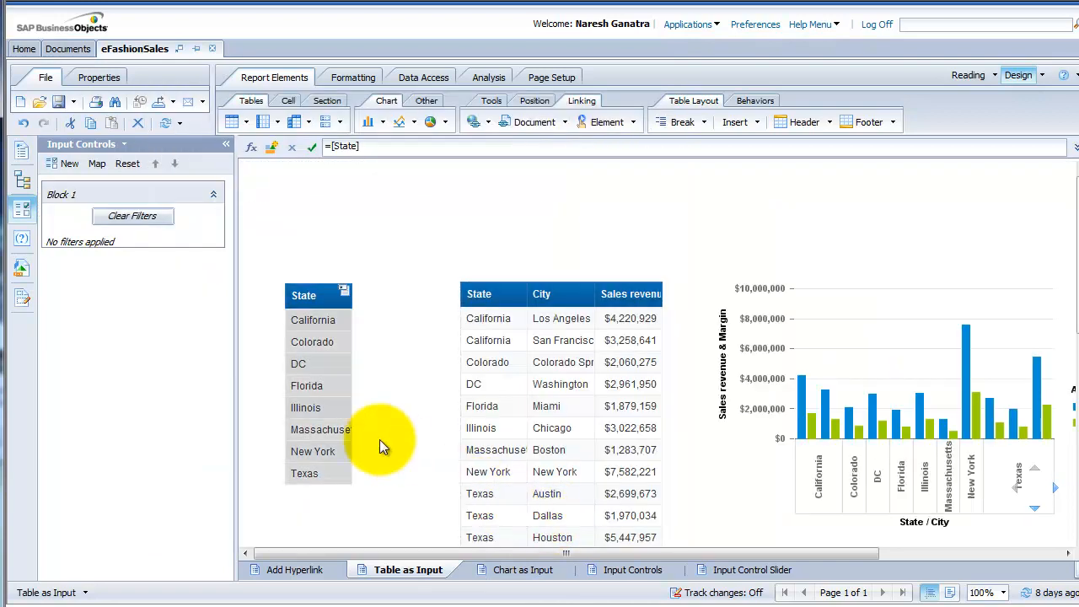
Filter the linked table and chart from the State table by California, Colorado, DC and finally Florida
left_click(308, 320)
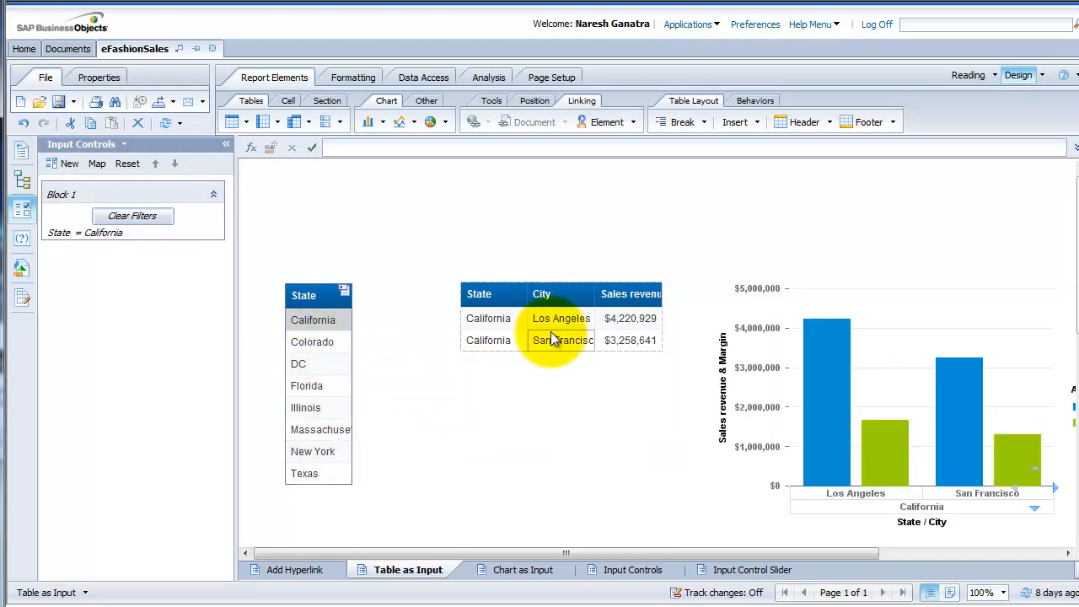
left_click(793, 352)
left_click(591, 348)
left_click(868, 395)
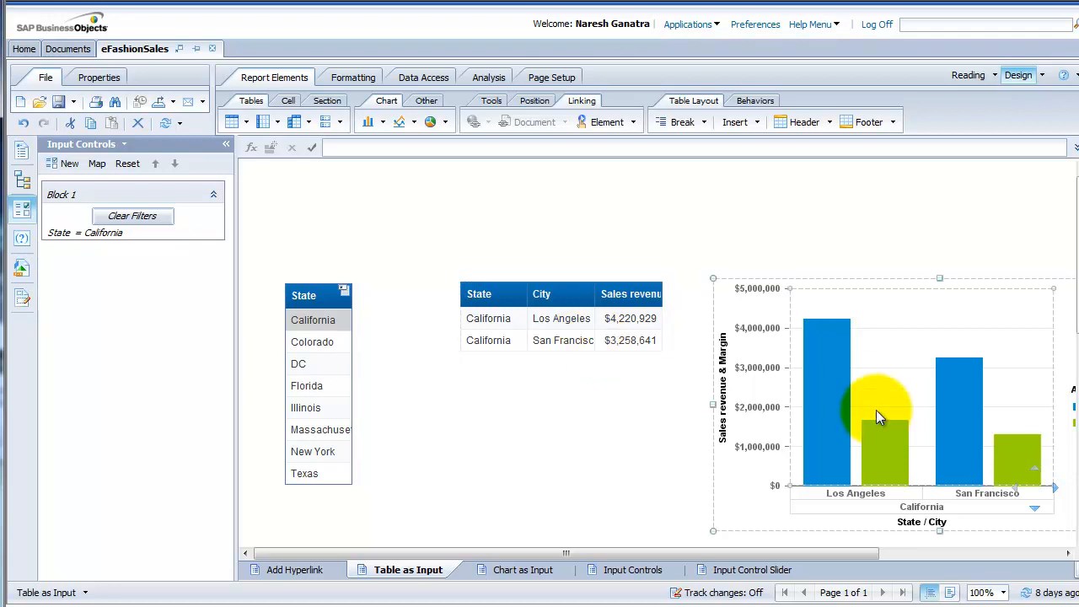
left_click(325, 345)
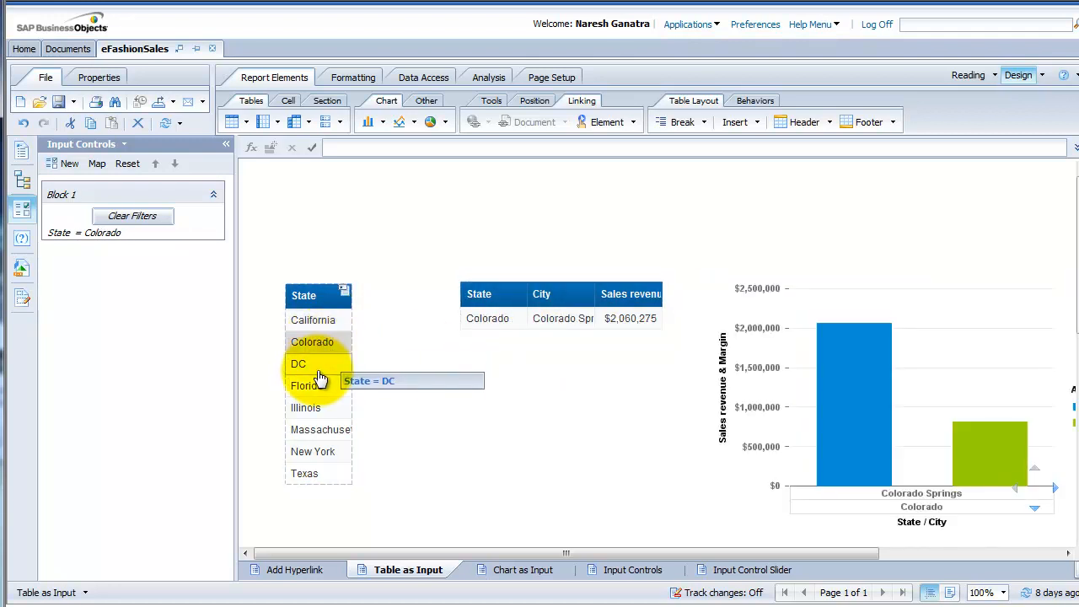
left_click(319, 368)
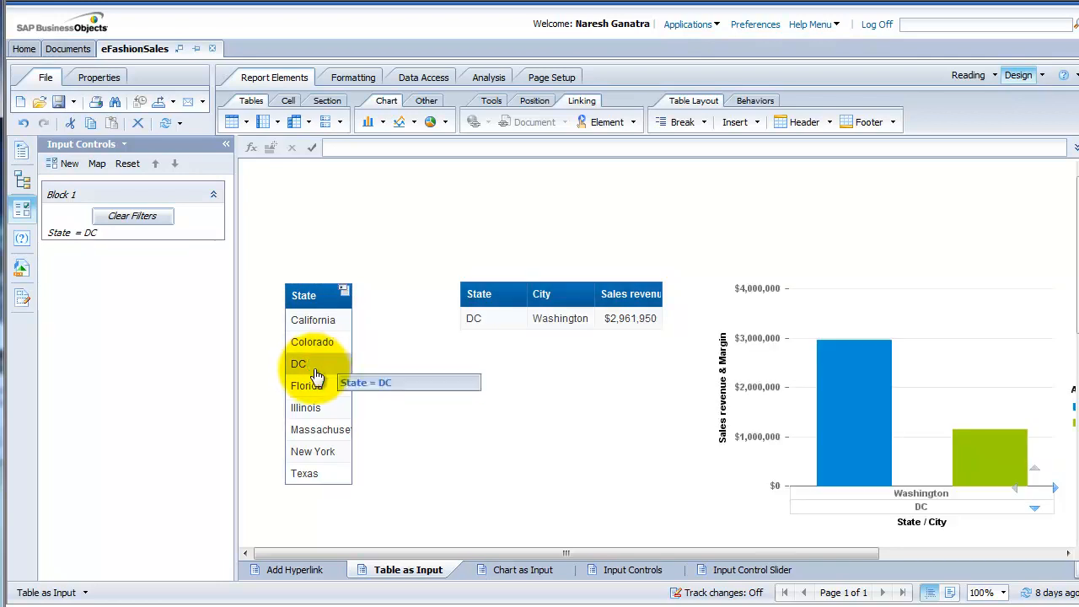
left_click(311, 387)
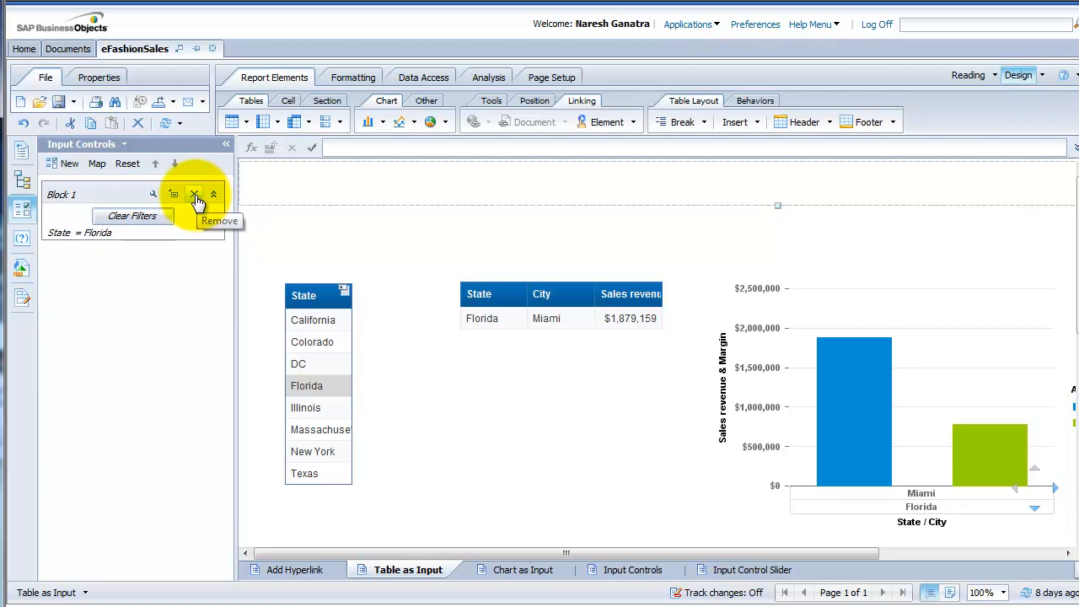
Add the Sales revenue object as a second column to the State table on the Table as Input report
left_click(23, 269)
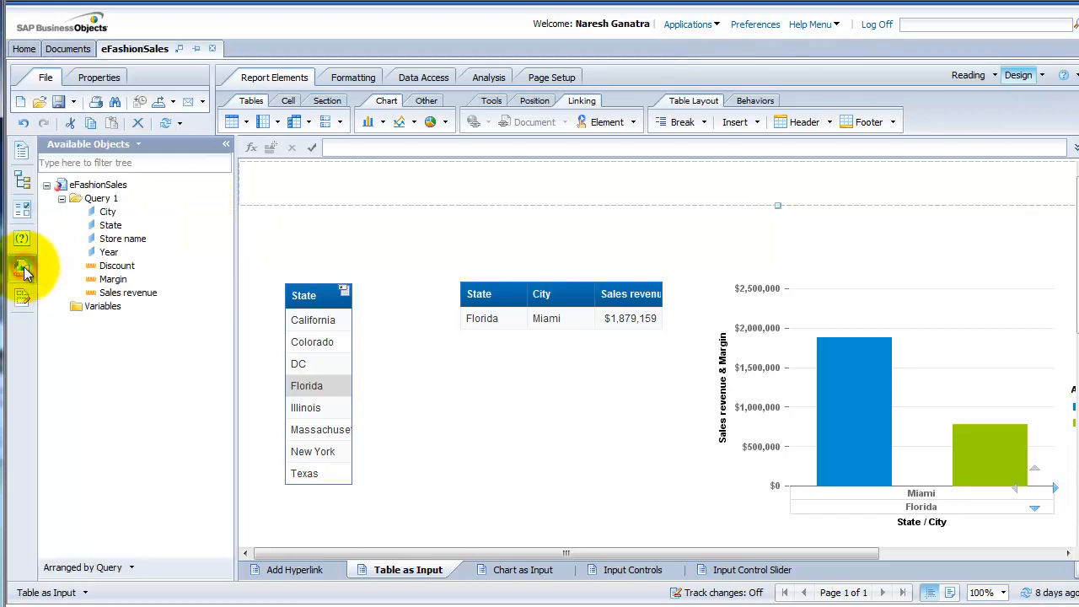
left_click_drag(108, 294, 347, 346)
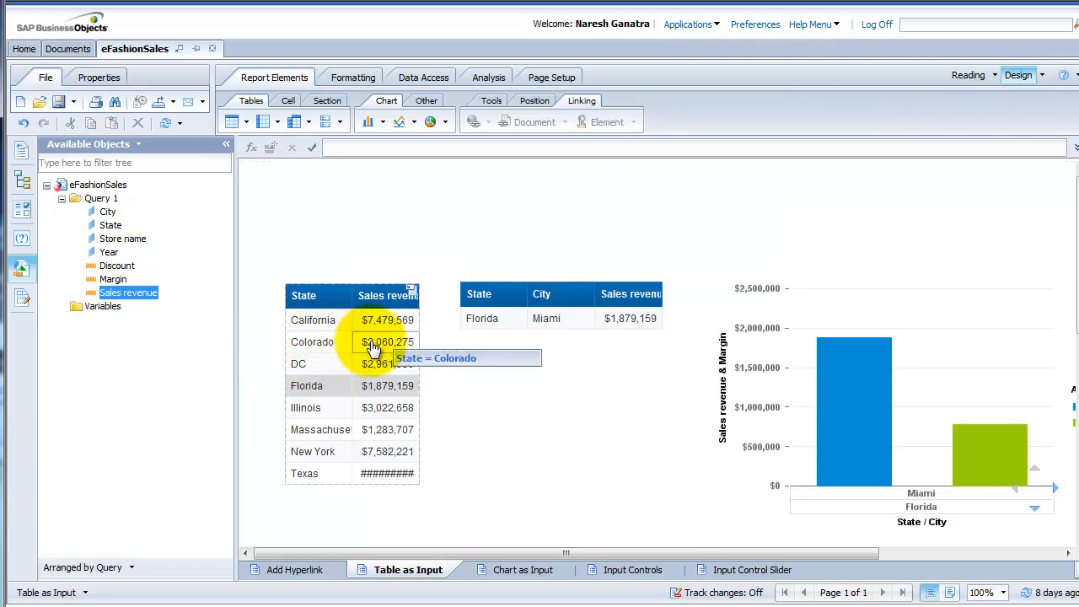
Filter the linked table and chart by Colorado, DC and Florida from the extended State table, and remove the Block 1 input control
left_click(373, 348)
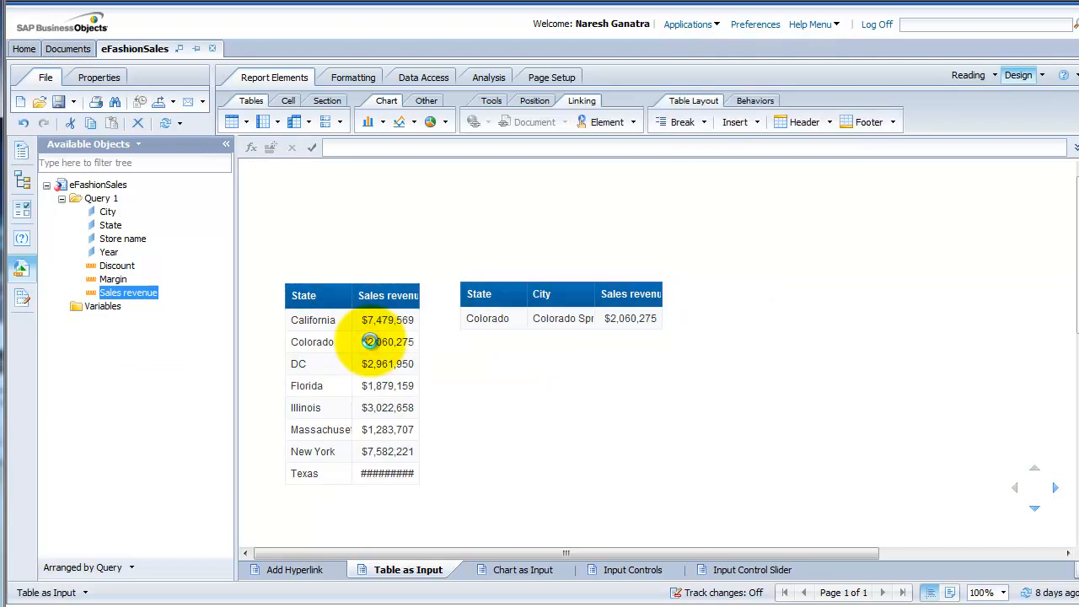
left_click(373, 363)
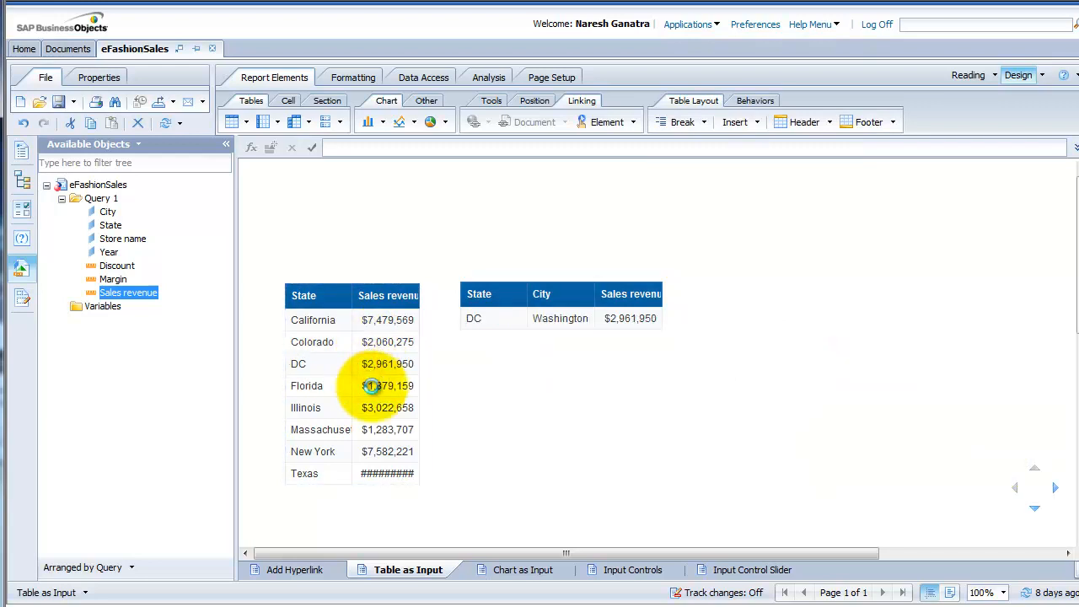
left_click(373, 385)
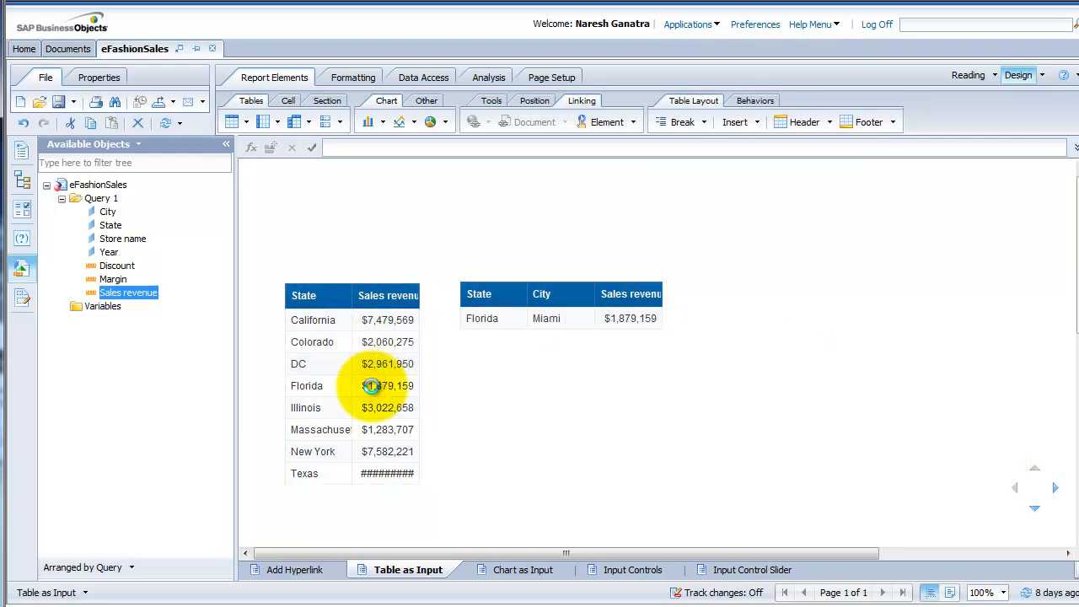
left_click(22, 208)
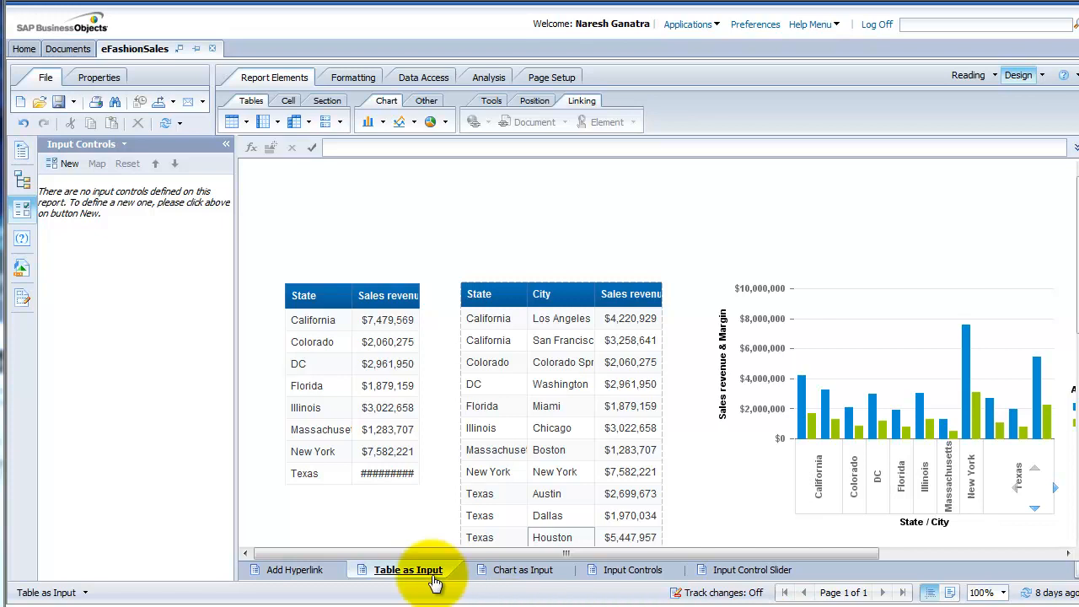
On the Chart as Input report, add an element link from the State pie chart using all objects, assigned to Block 2
left_click(517, 579)
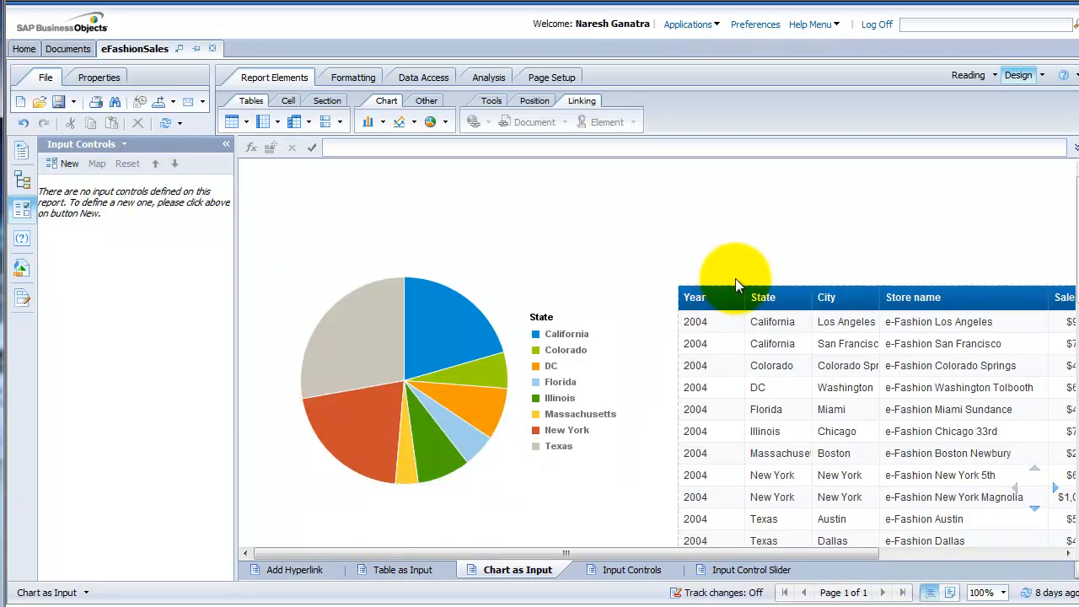
mouse_move(461, 345)
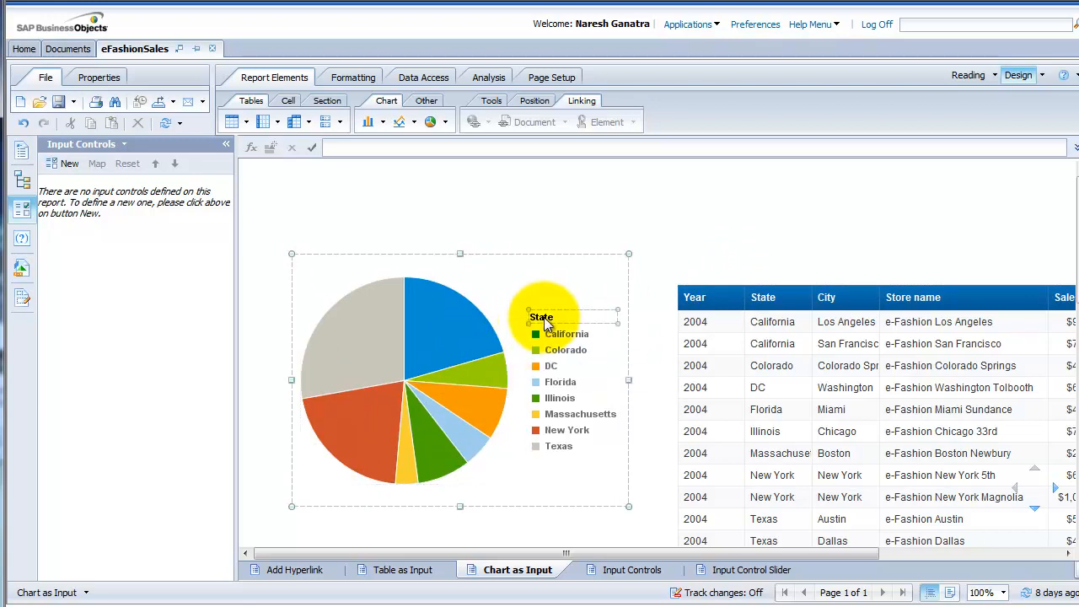
right_click(583, 276)
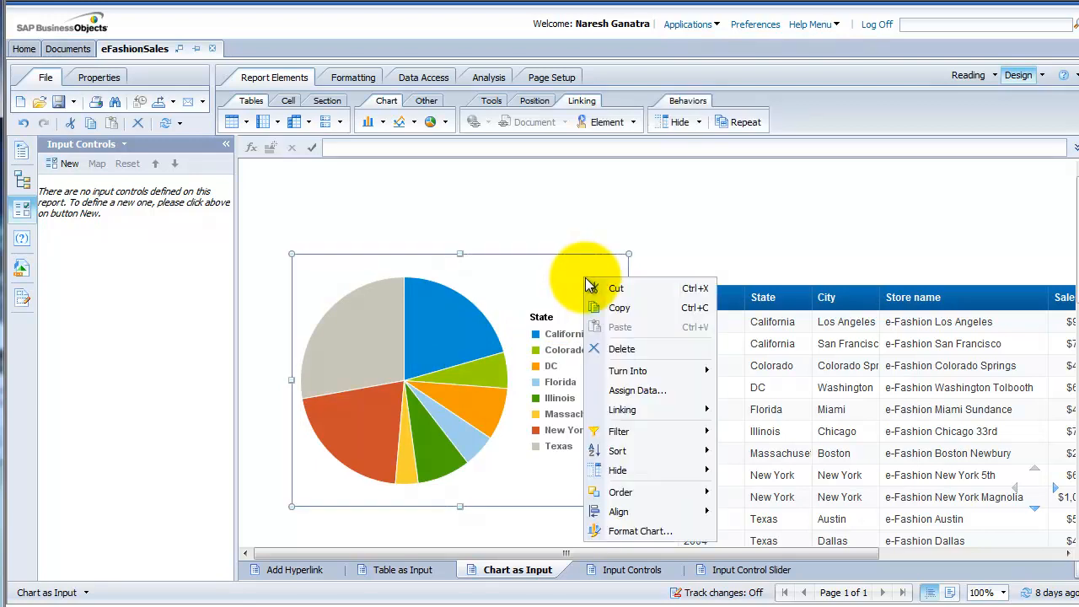
mouse_move(655, 414)
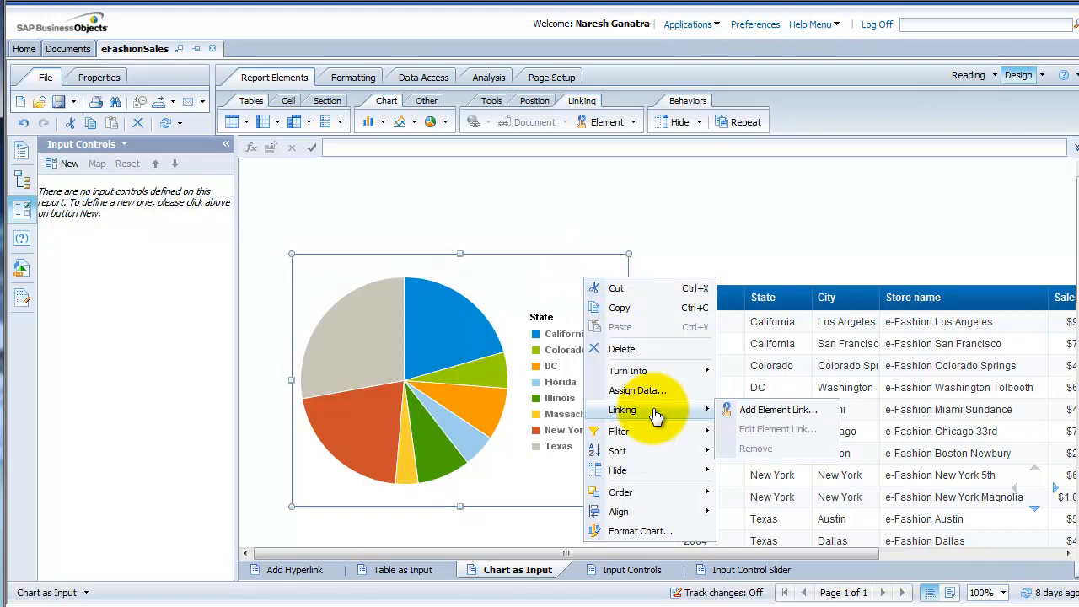
left_click(792, 412)
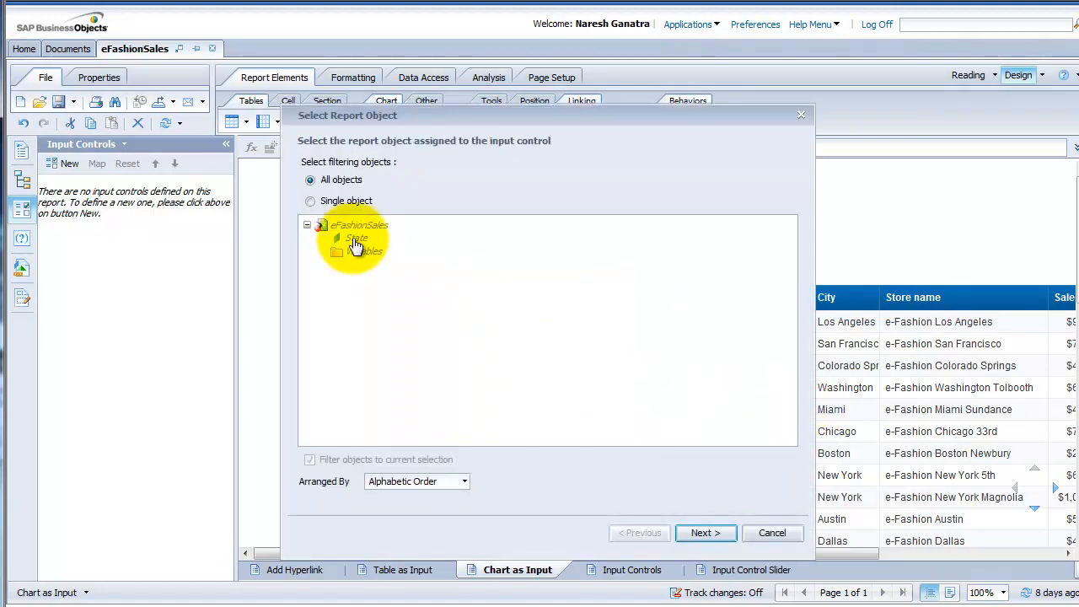
left_click(701, 533)
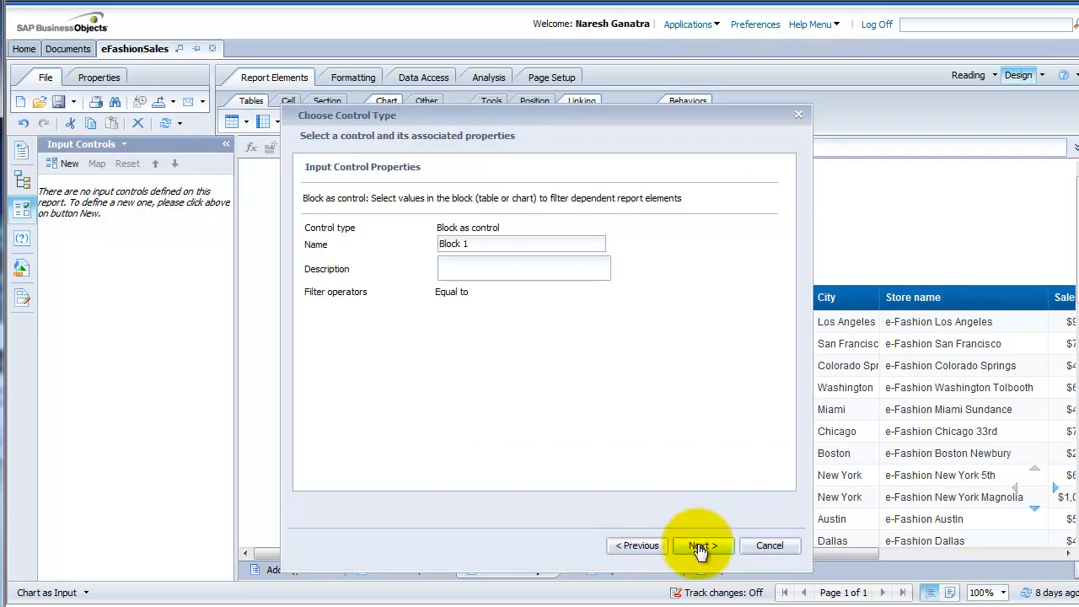
left_click(699, 548)
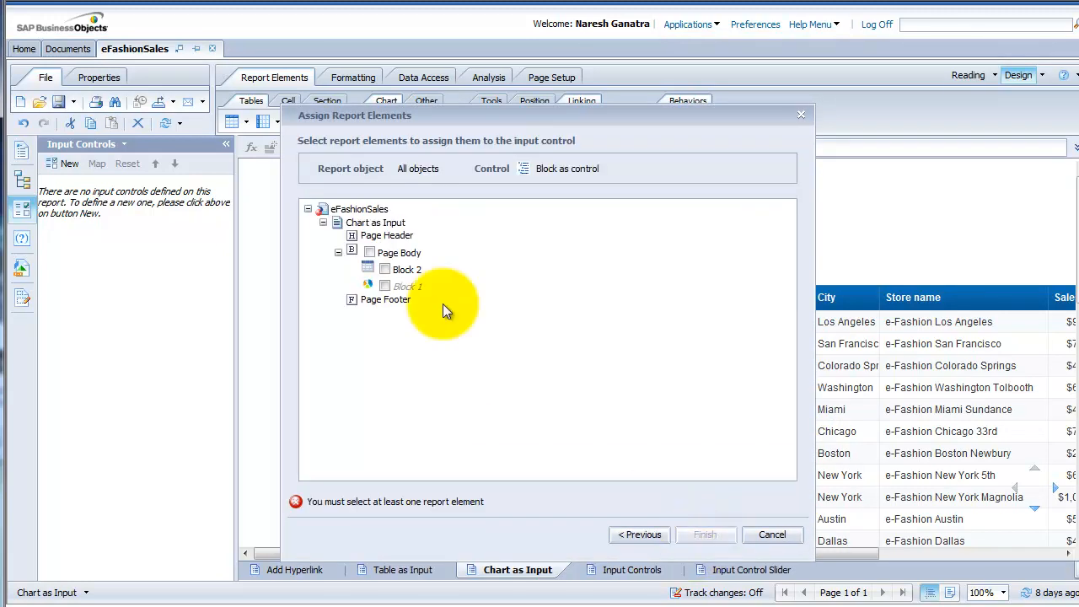
left_click(384, 270)
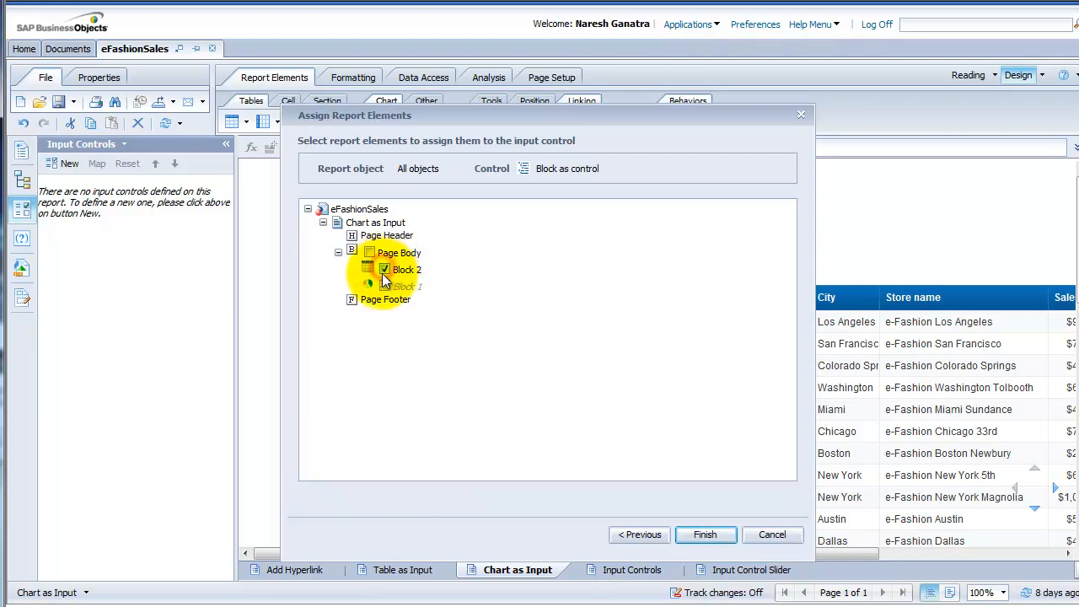
left_click(708, 536)
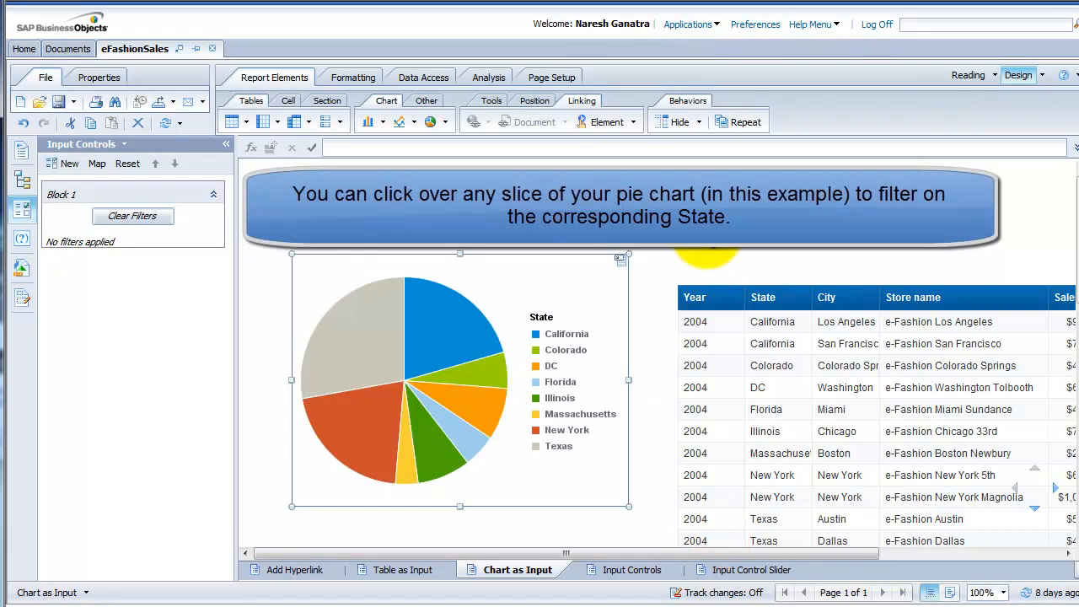
Filter the linked table through the pie chart slices by DC, Texas, California and finally Texas again
mouse_move(494, 396)
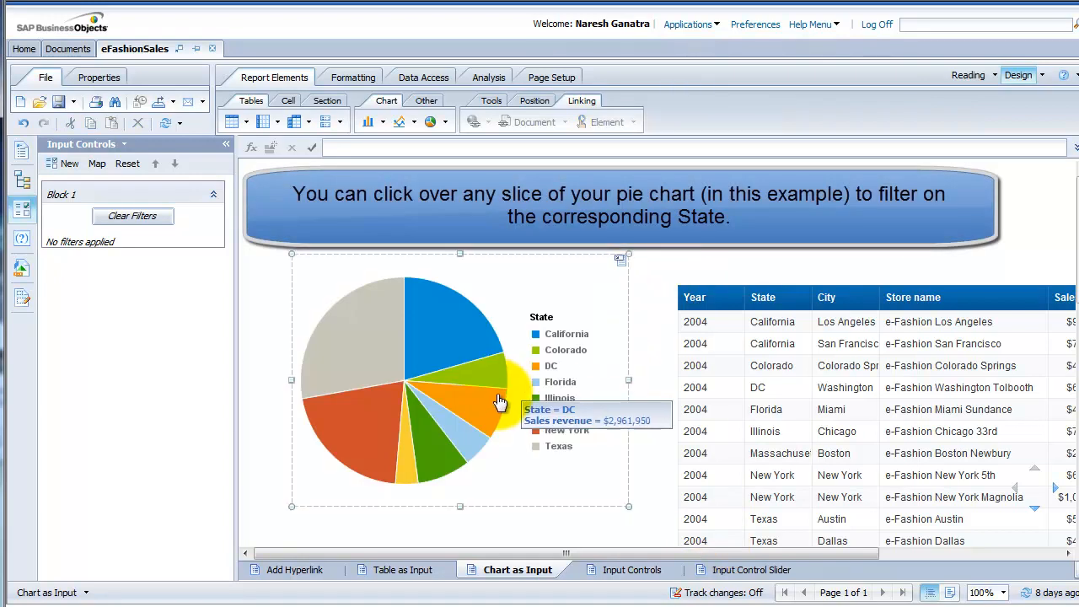
left_click(491, 411)
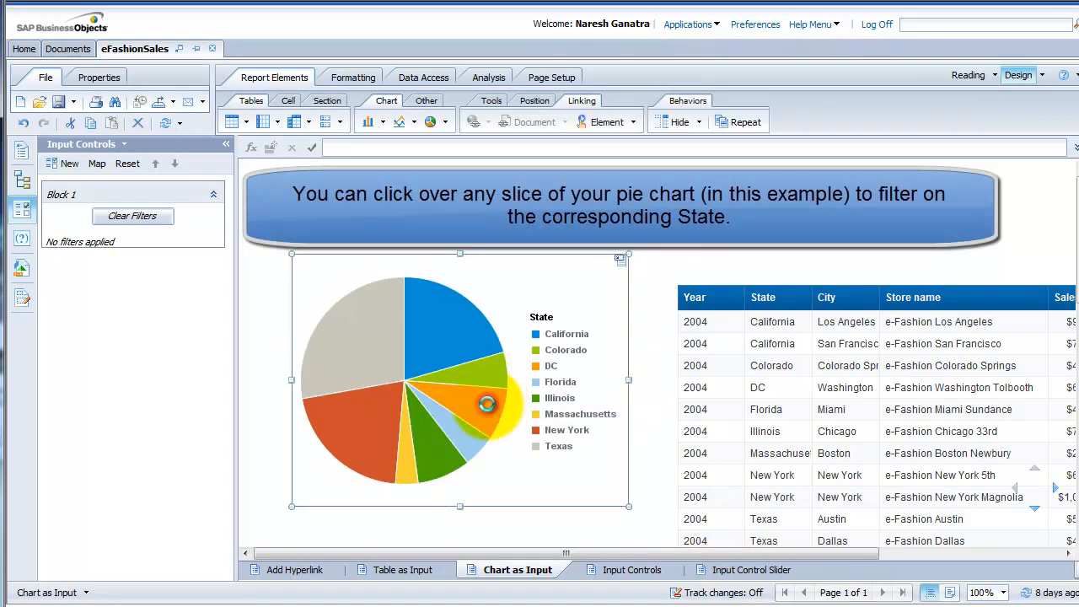
mouse_move(446, 434)
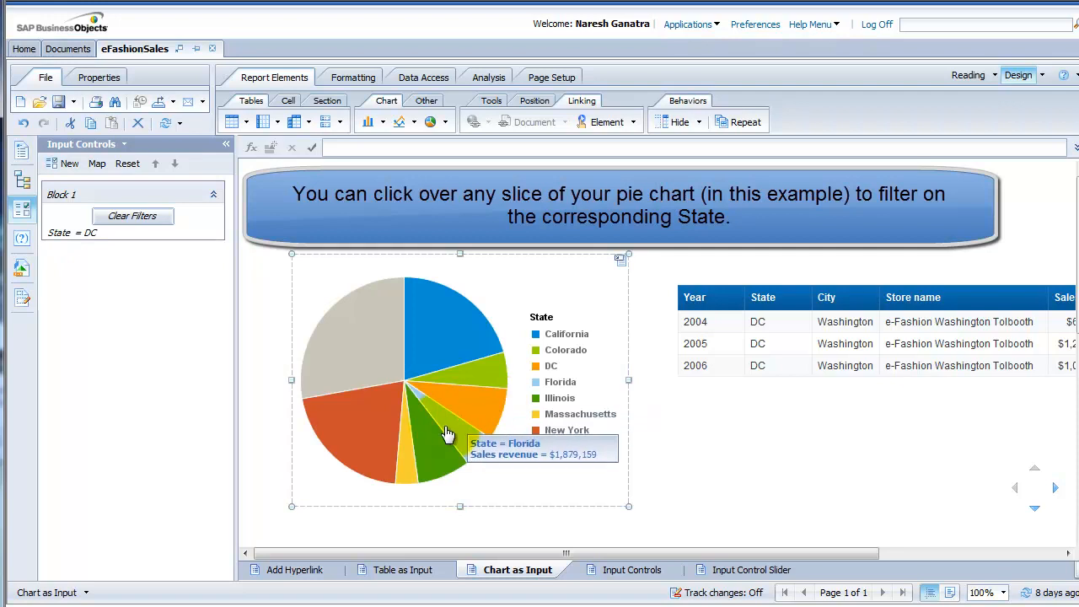
left_click(329, 350)
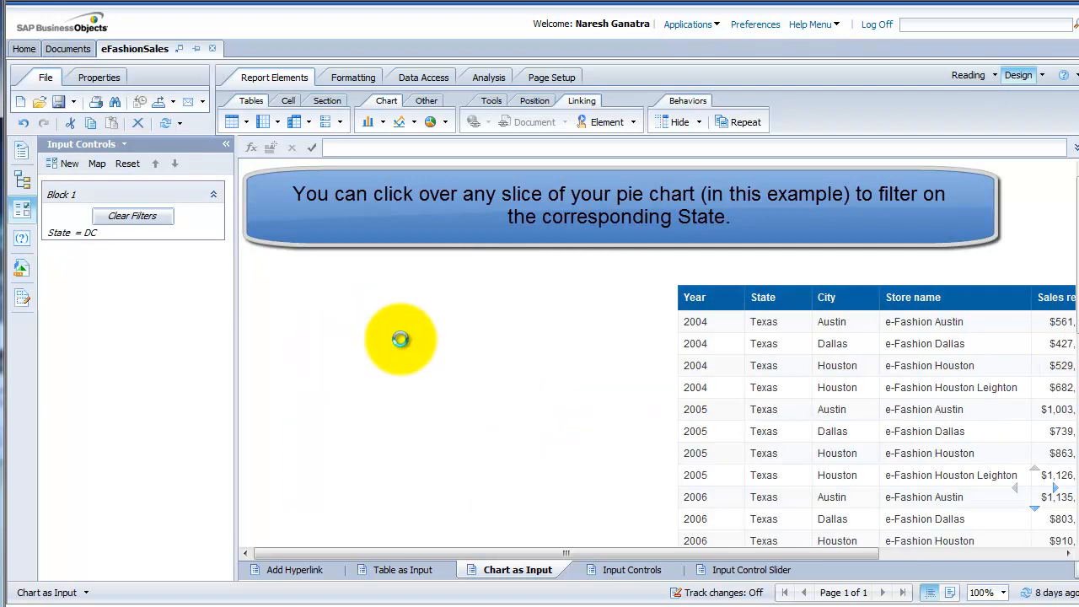
left_click(434, 344)
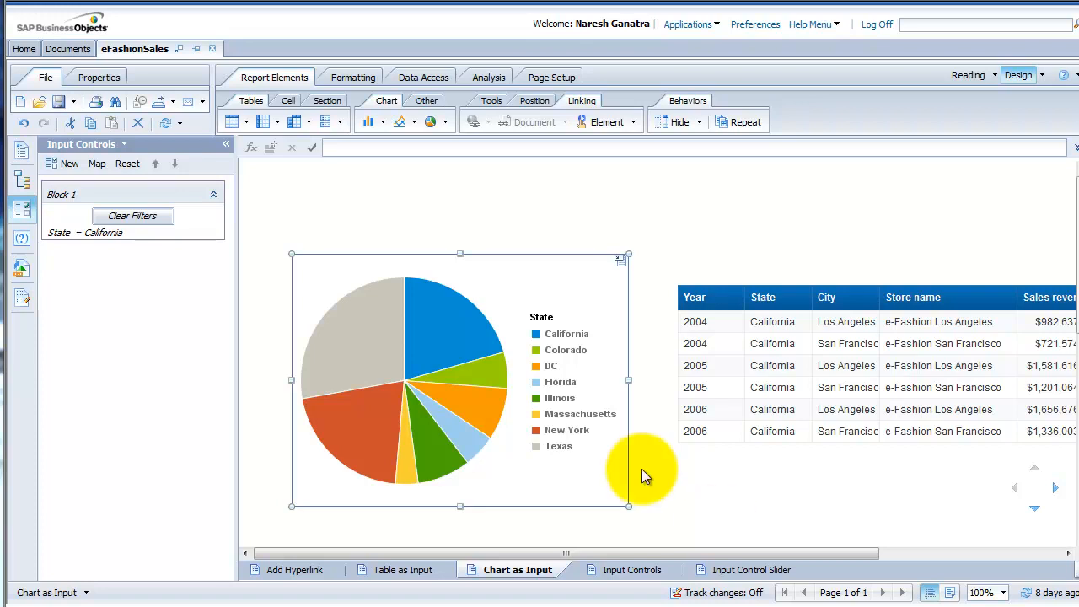
left_click(340, 322)
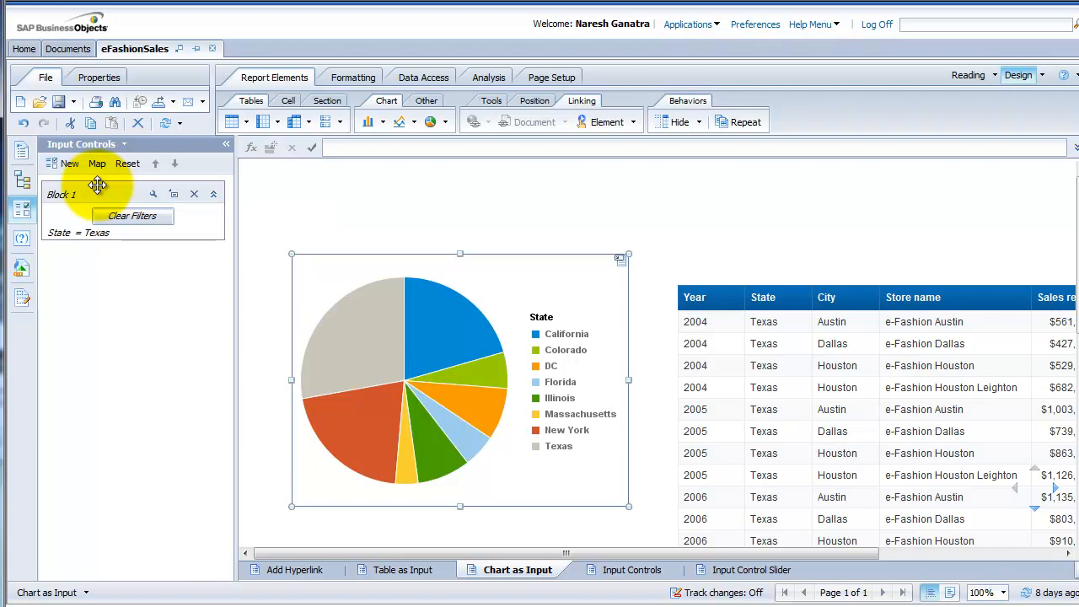
On the Input Controls report, start a new input control for the State object with radio buttons as the control type
left_click(644, 569)
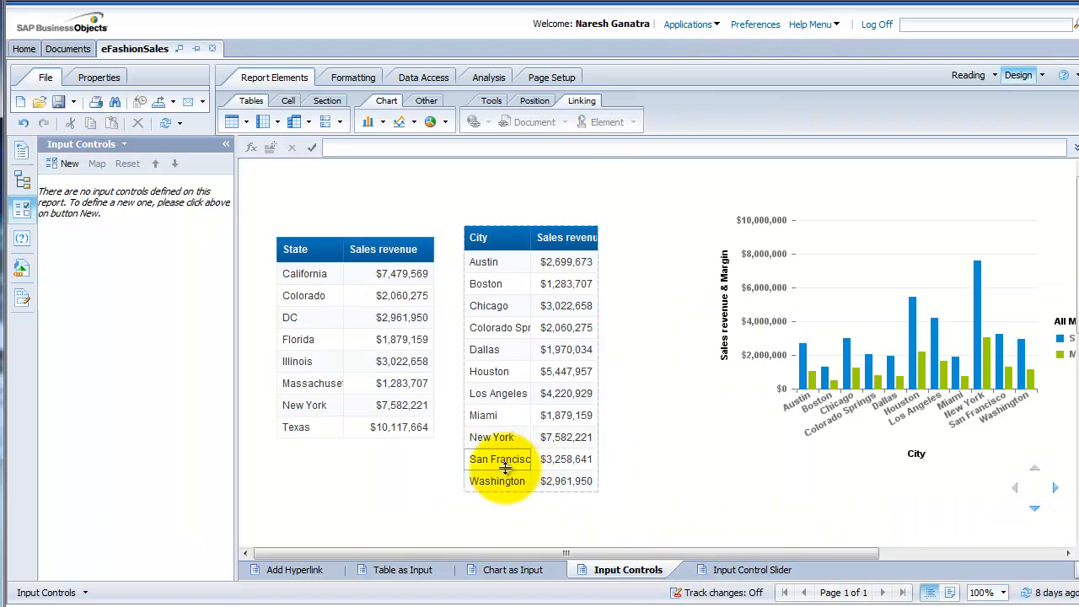
left_click(307, 281)
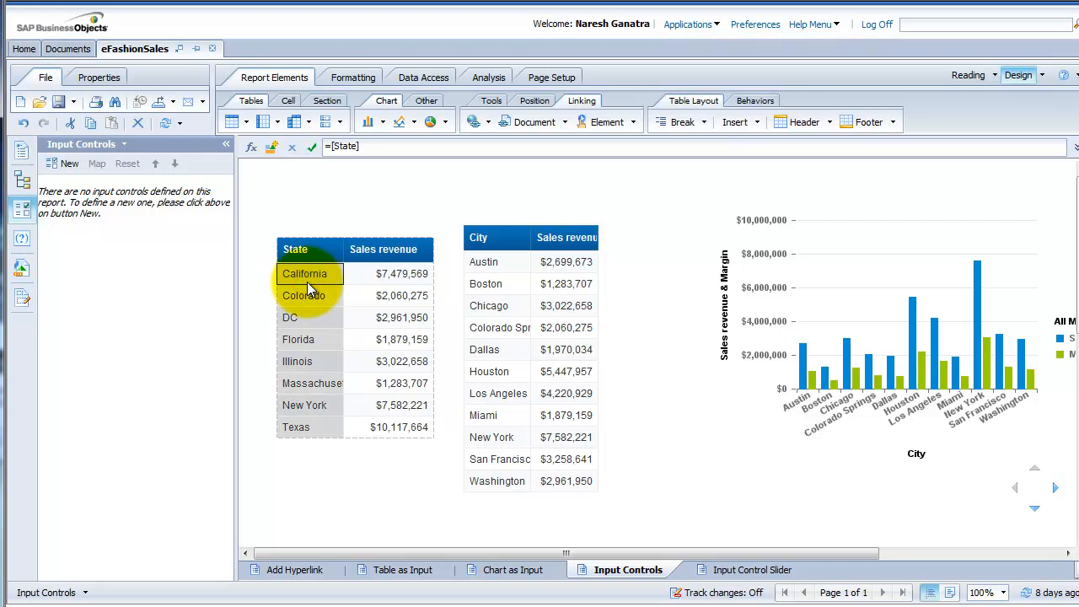
left_click(22, 240)
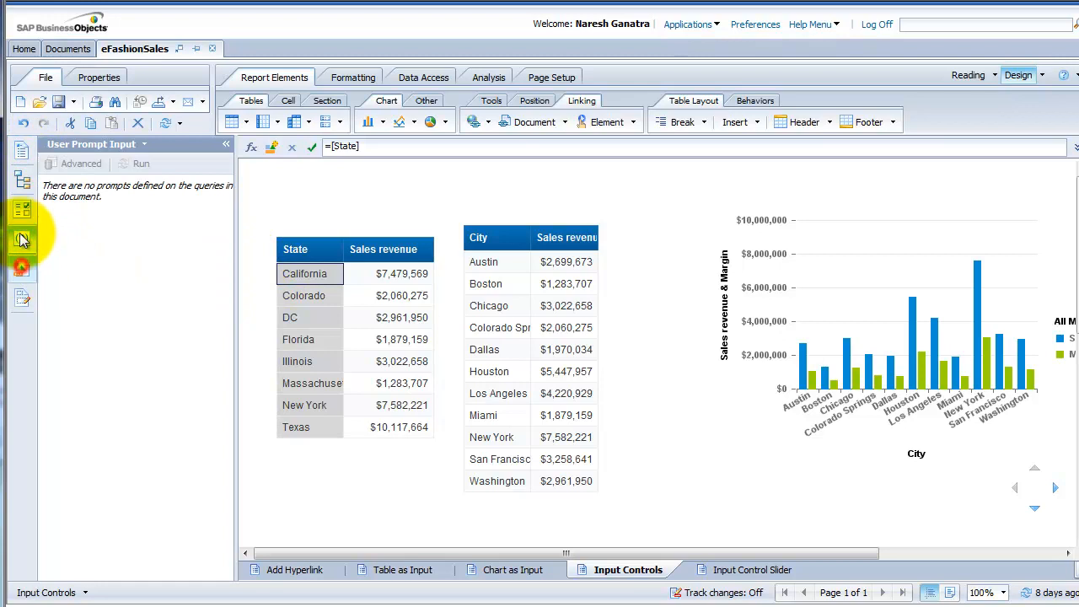
left_click(22, 268)
left_click(21, 208)
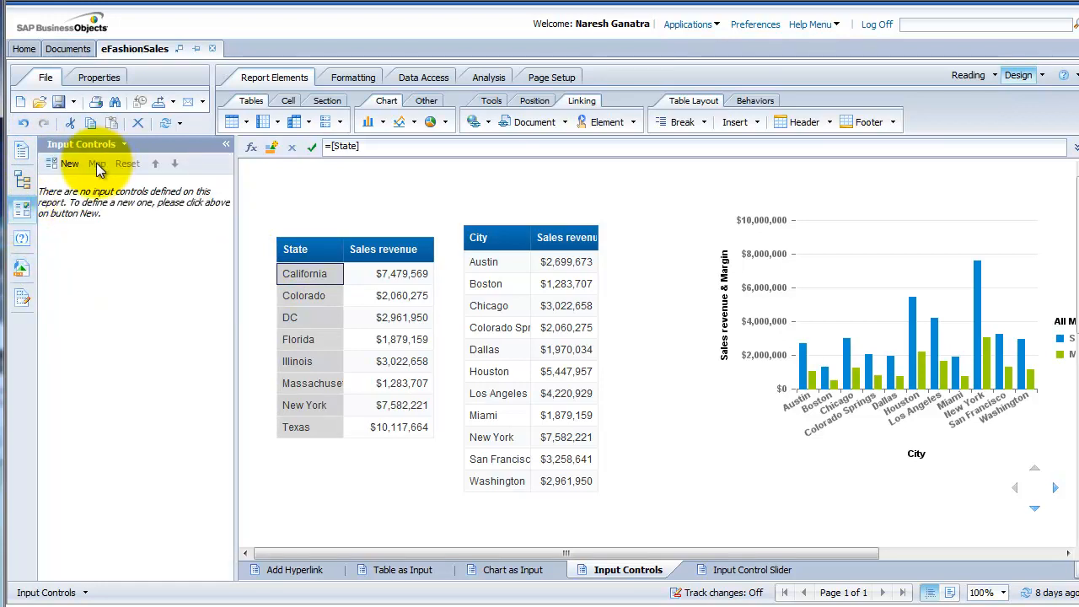
left_click(69, 164)
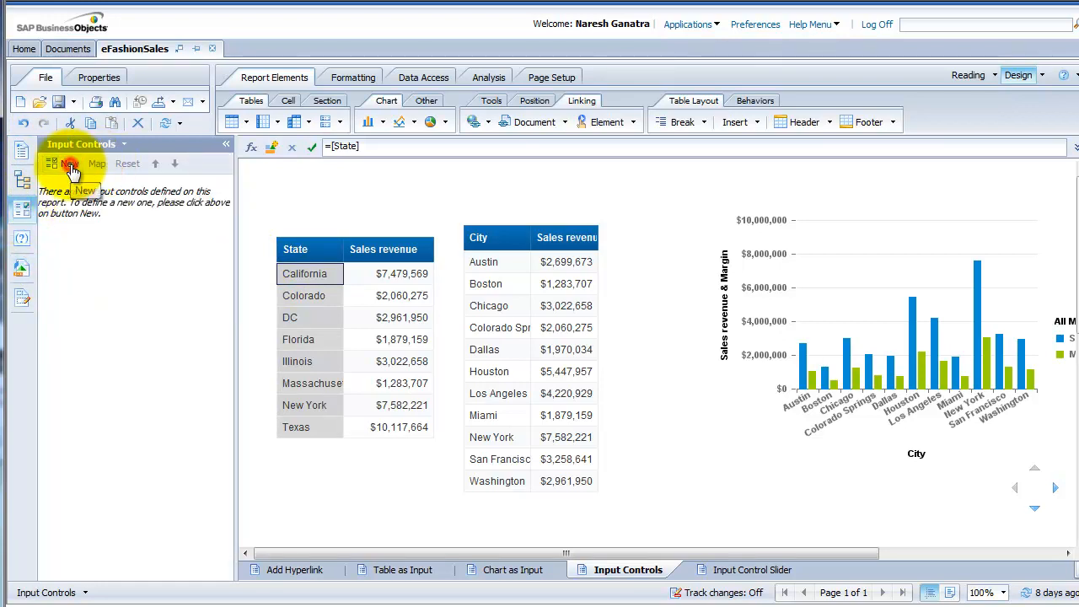
left_click(345, 190)
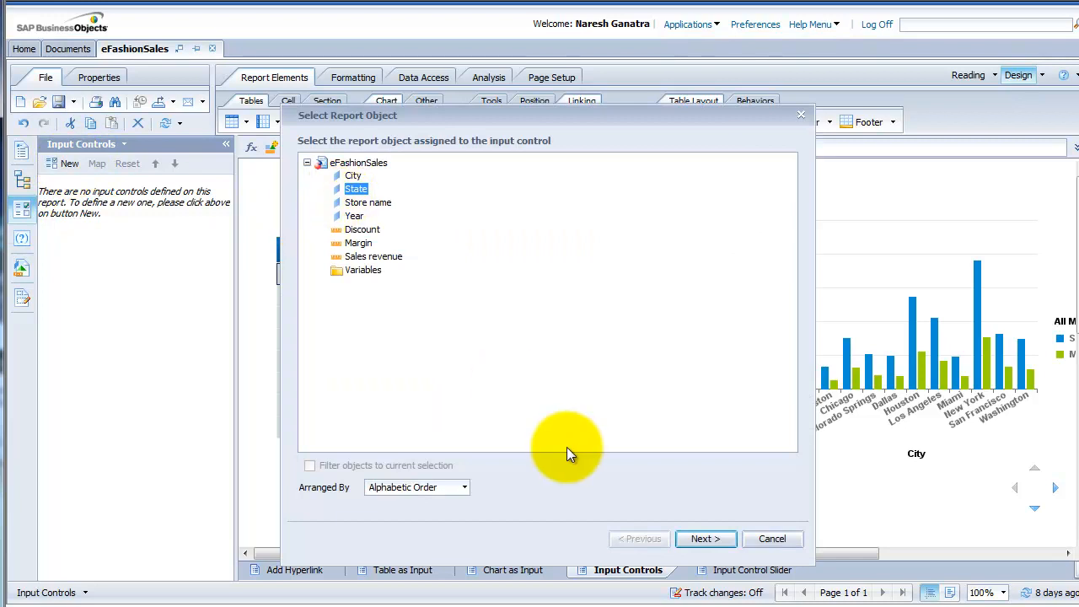
left_click(696, 541)
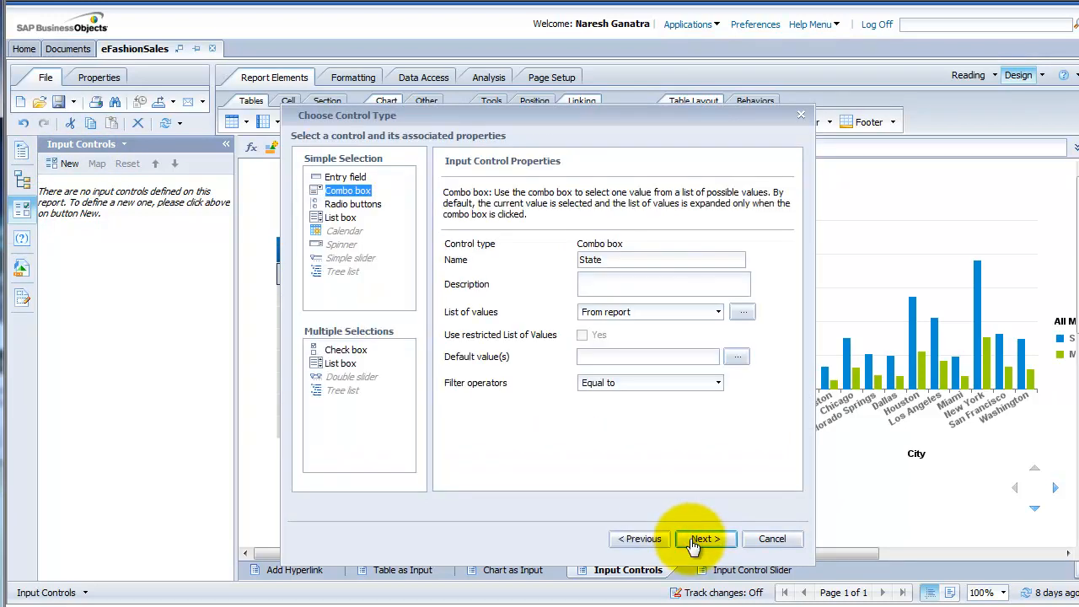
left_click(348, 203)
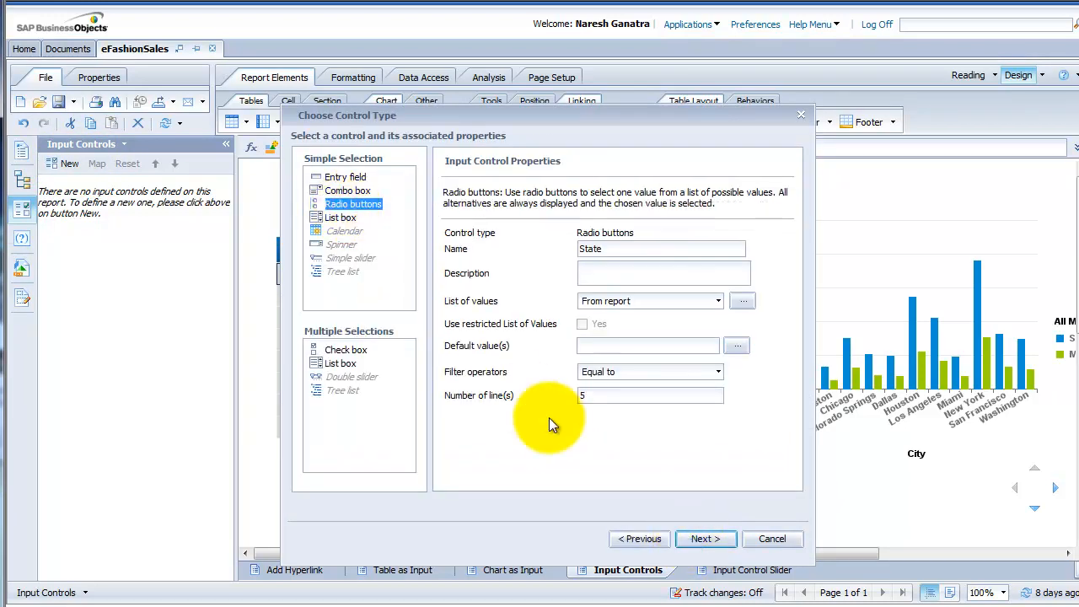
Assign Block 1 and Block 1 (1) to the State radio-button control and finish creating it
left_click(692, 539)
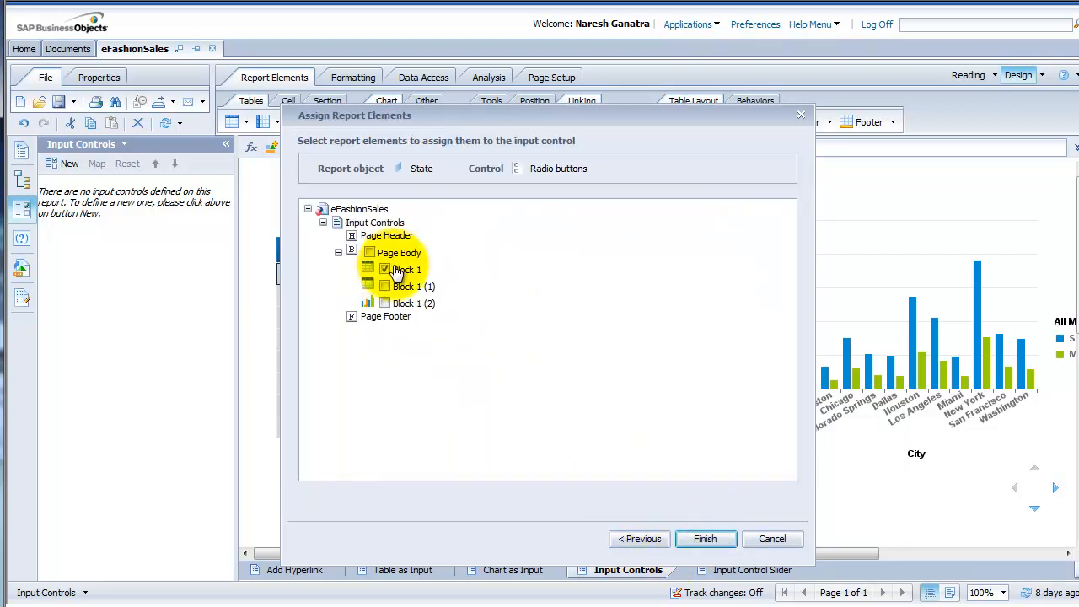
left_click(387, 287)
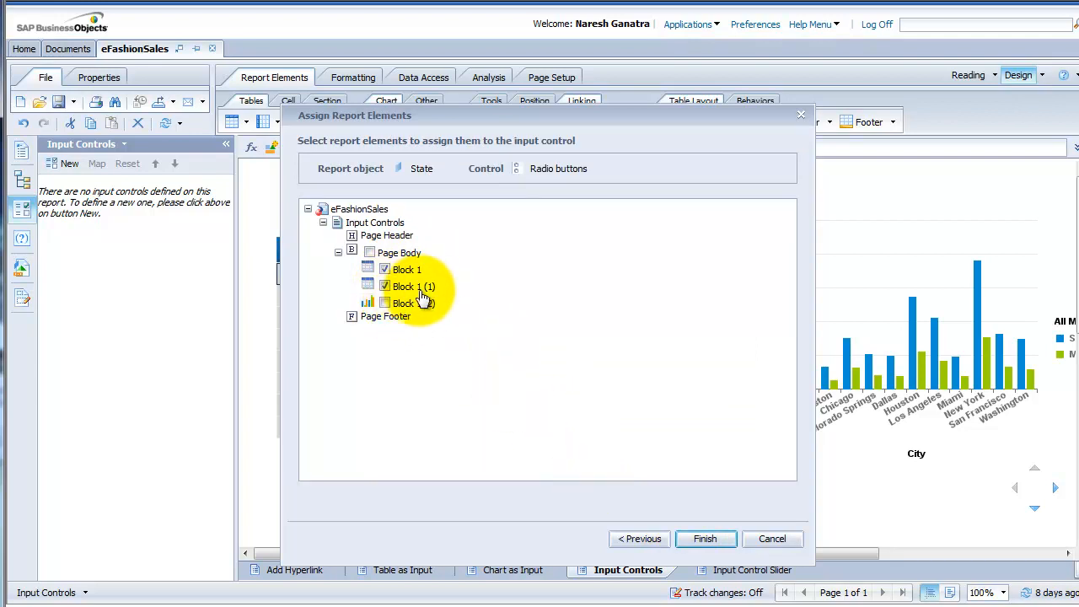
left_click(706, 540)
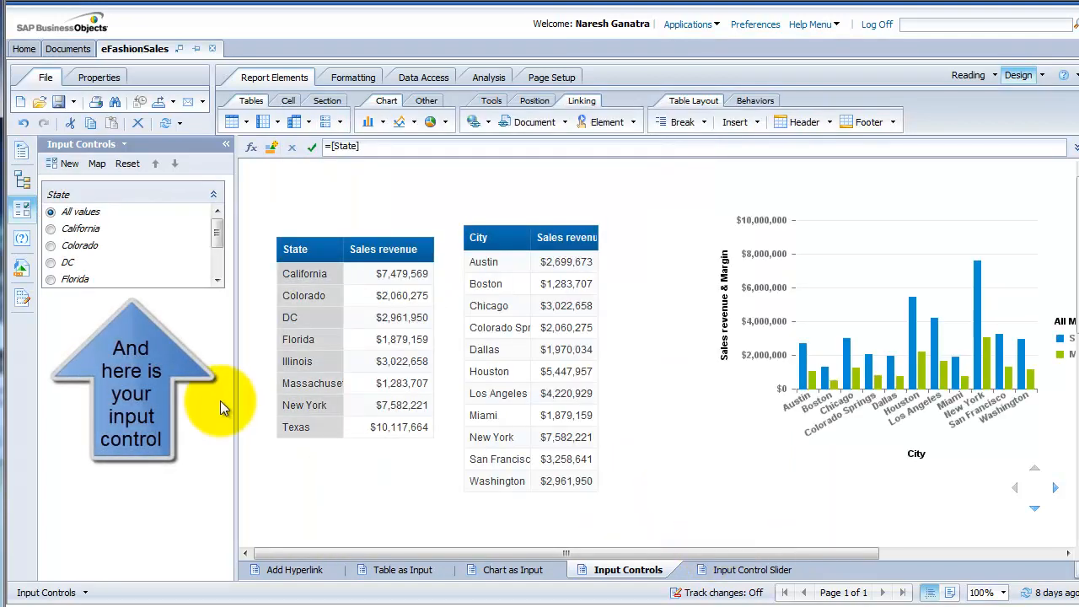
Filter the State and City tables with the State input control by Colorado and finally DC
left_click(50, 245)
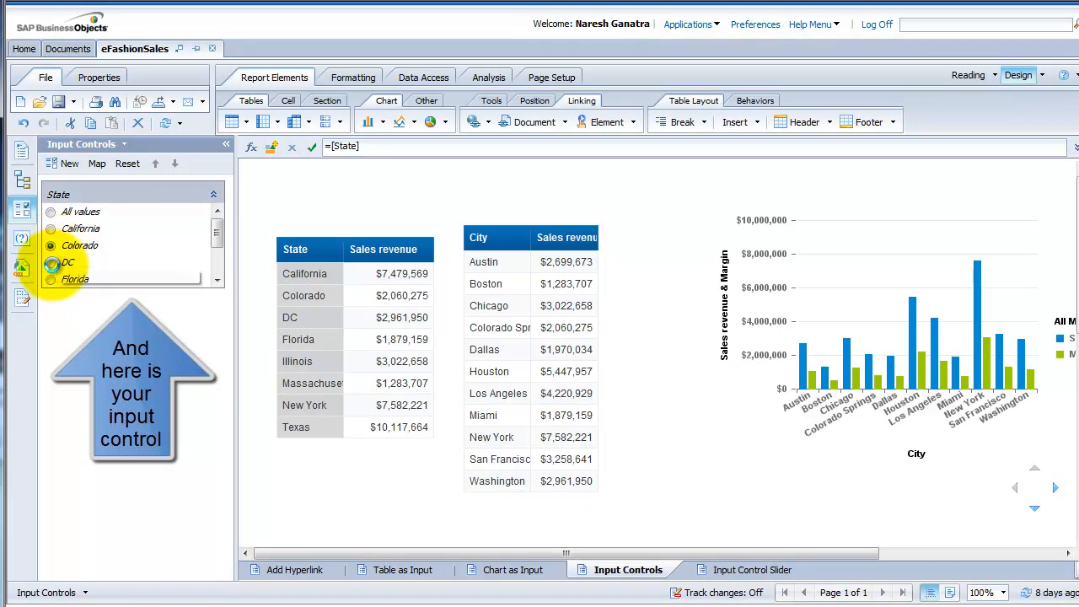
left_click(52, 262)
left_click(393, 278)
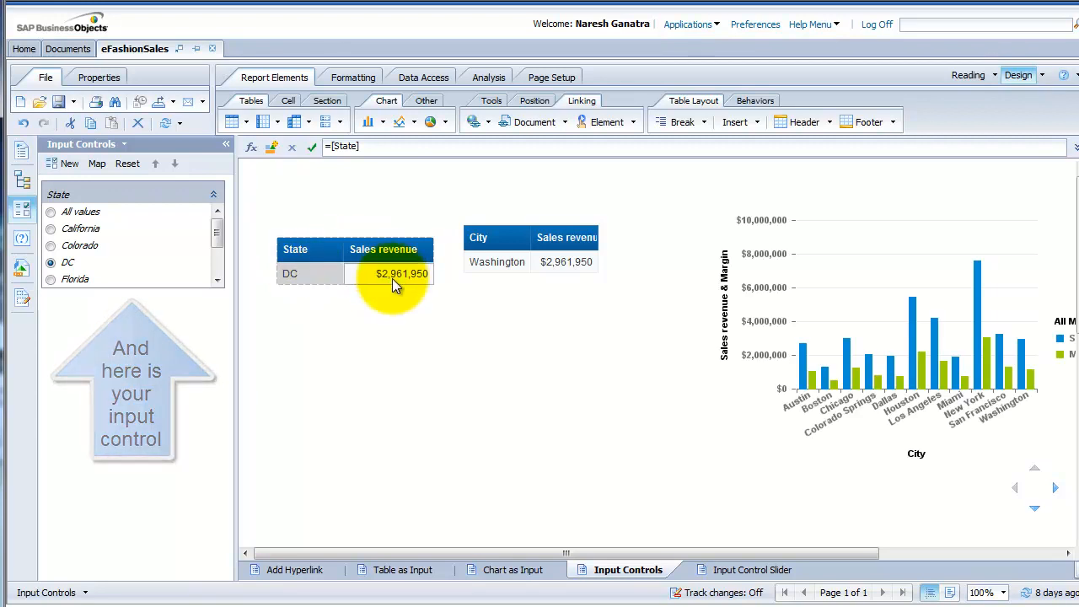
left_click(773, 361)
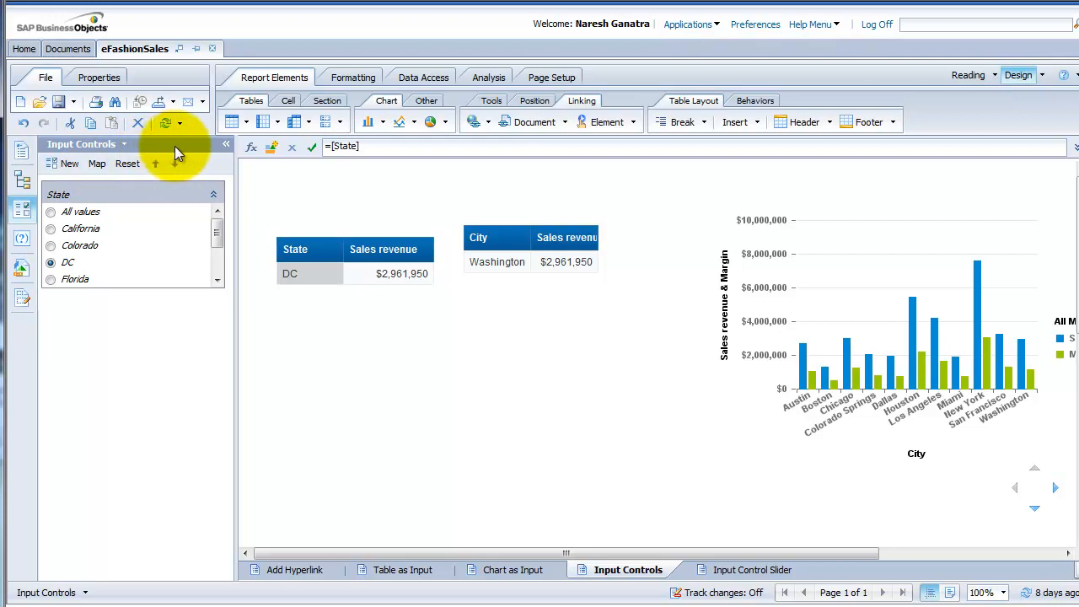
Edit the State input control's dependencies to also assign the Block 1 (2) chart
left_click(162, 387)
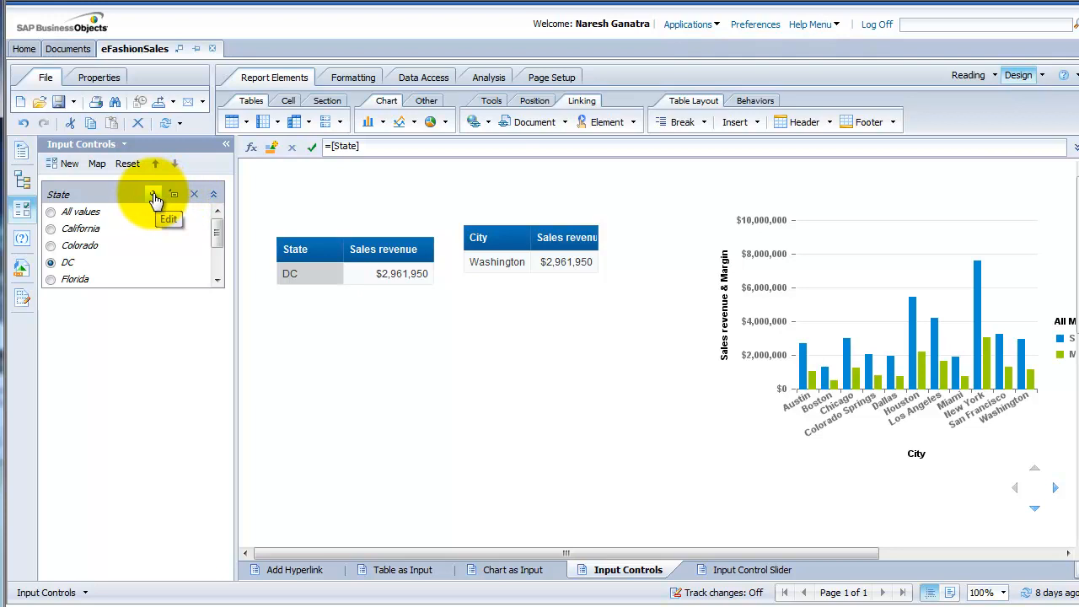
left_click(153, 196)
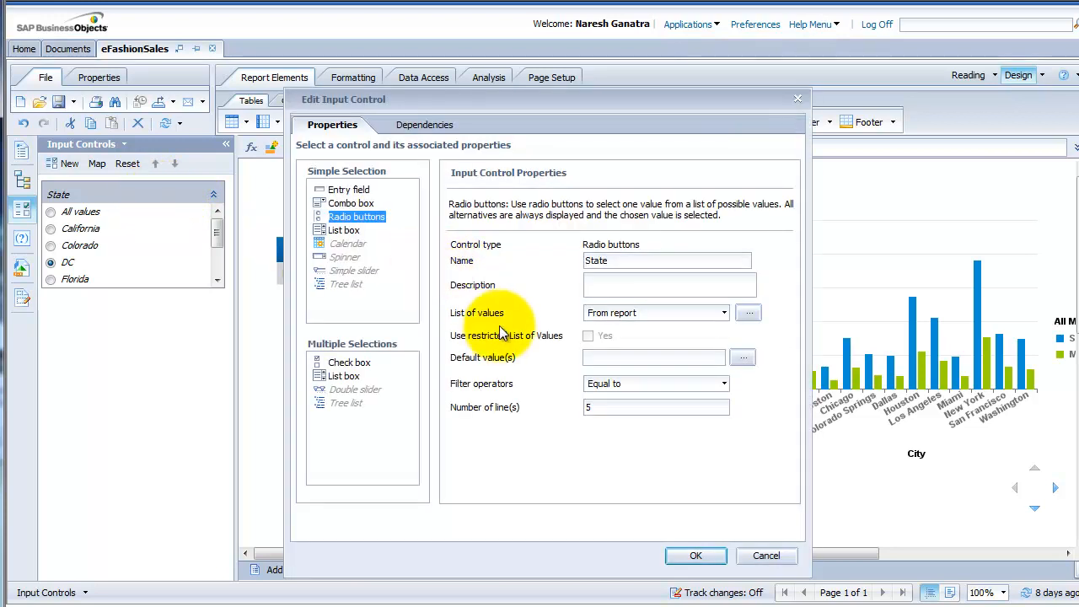
left_click(421, 125)
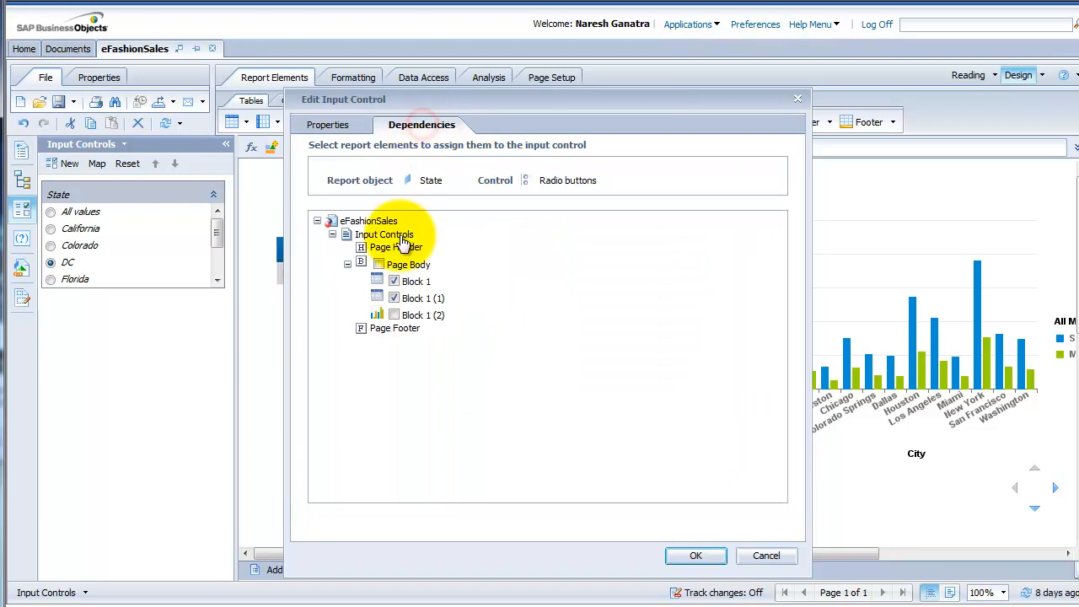
left_click(393, 314)
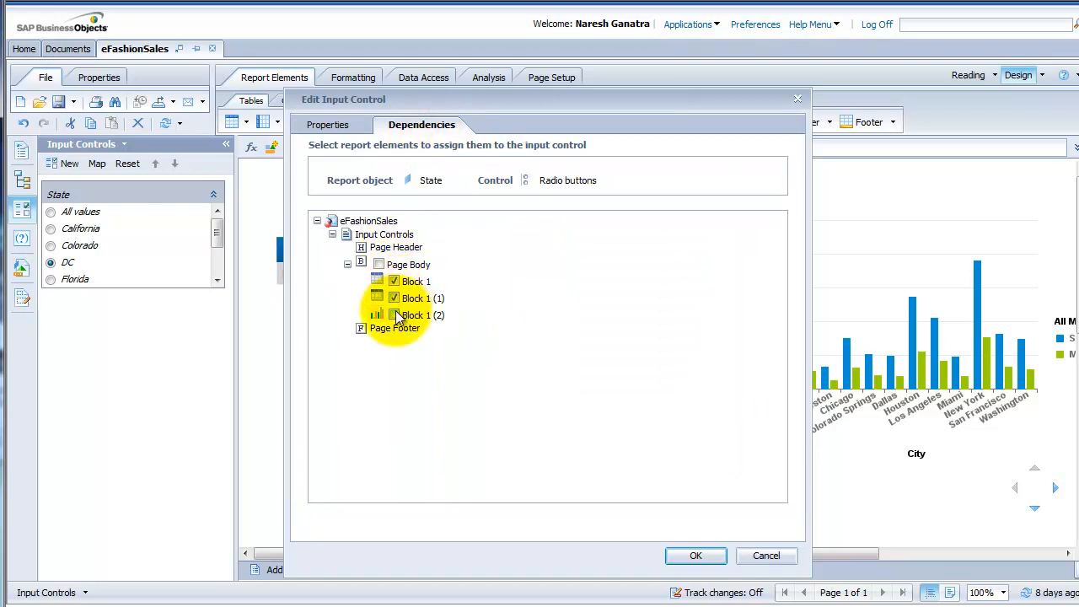
left_click(693, 557)
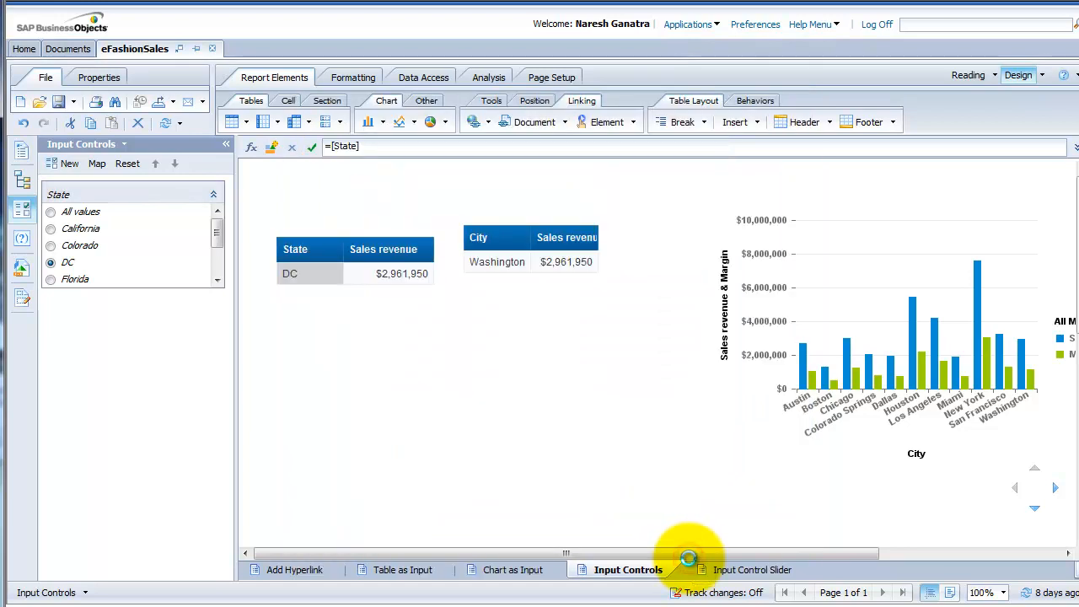
Filter the tables and the City chart with the State input control by Florida and finally All values
left_click(54, 280)
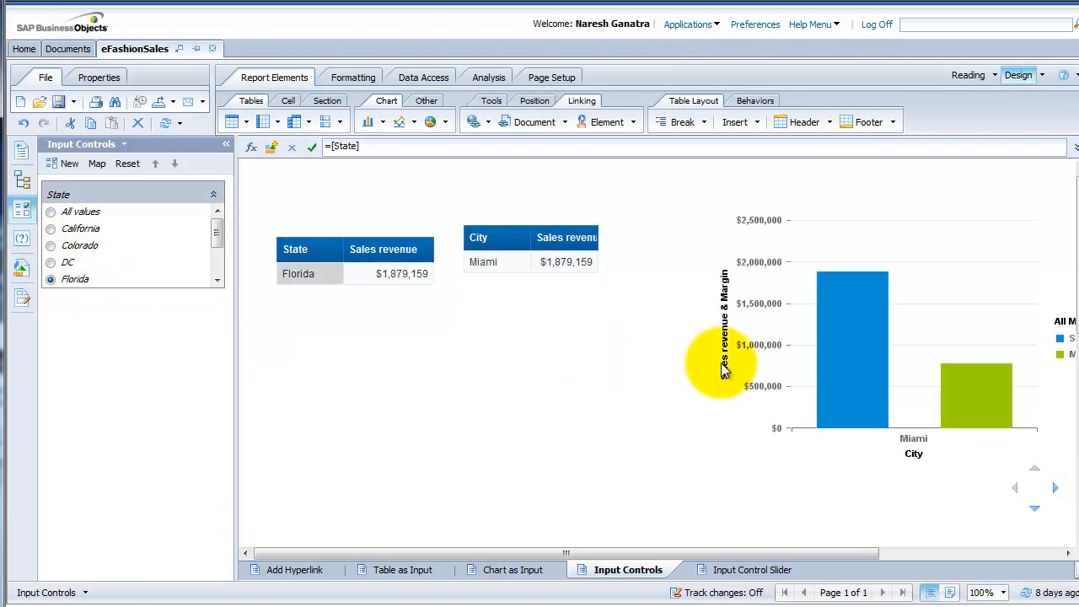
left_click(875, 362)
left_click(562, 310)
left_click(842, 337)
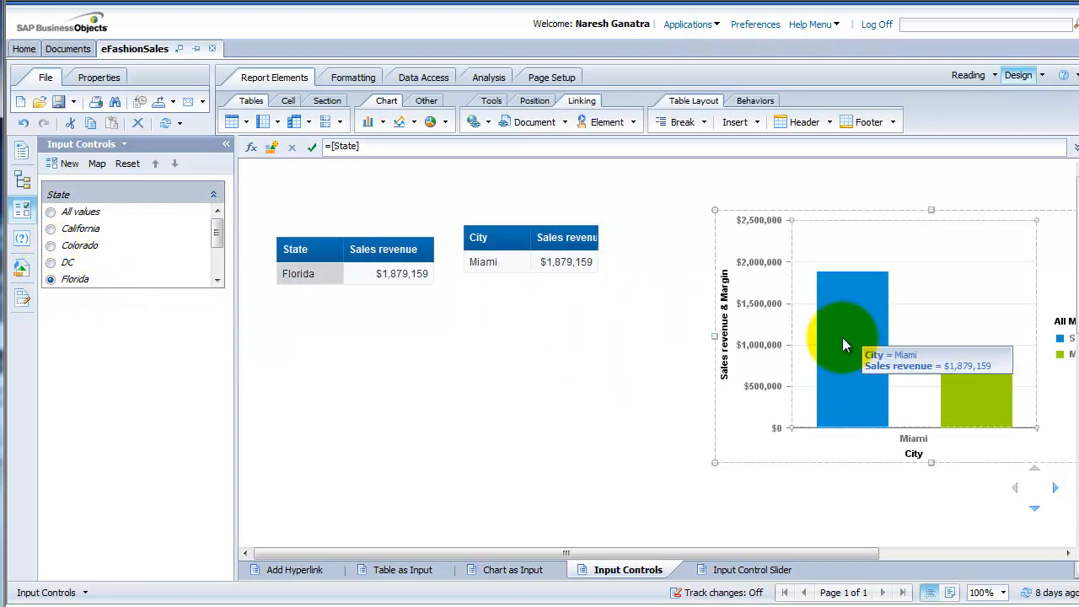
left_click(47, 212)
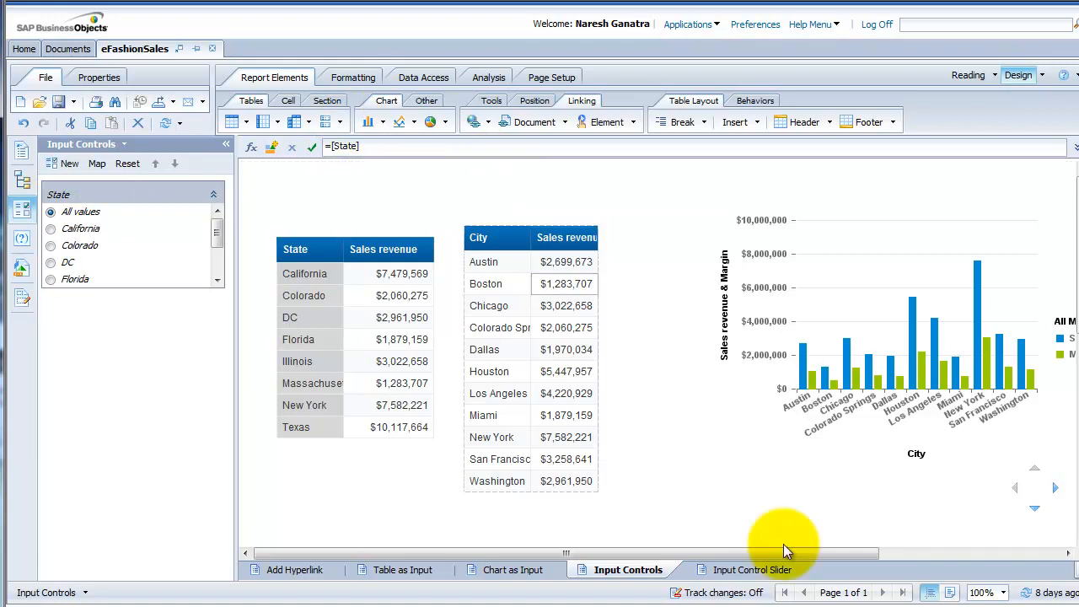
Start a combo box input control for the City object in the City table
left_click(358, 171)
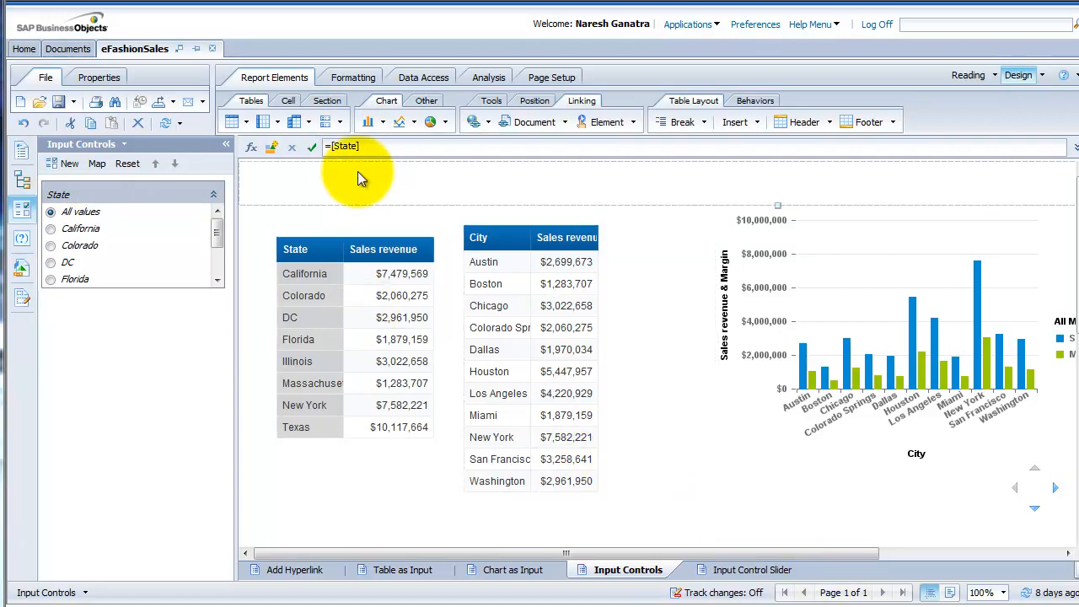
left_click(474, 79)
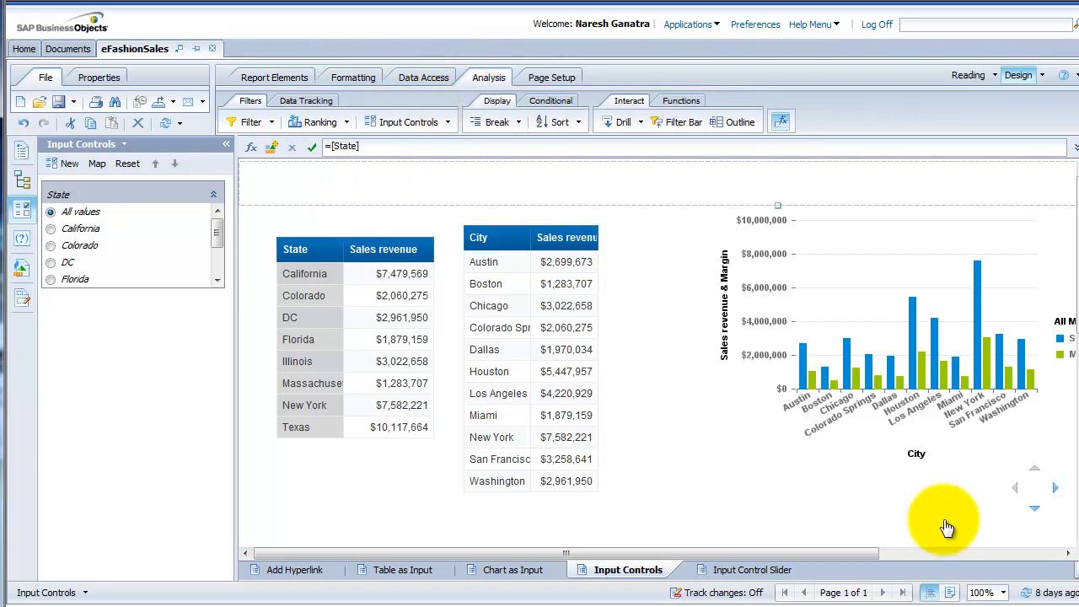
left_click(499, 265)
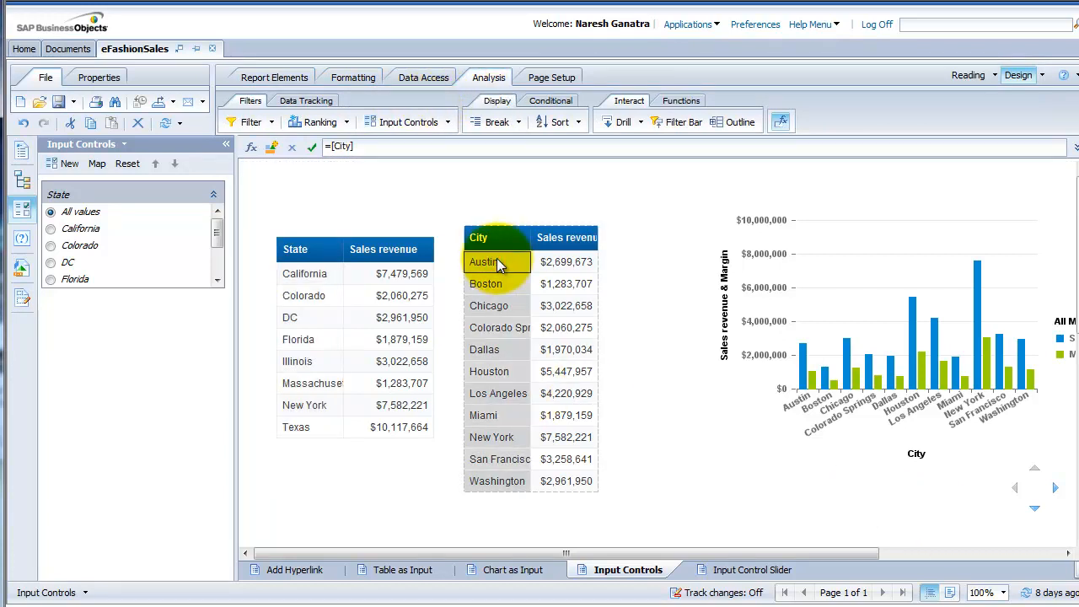
left_click(447, 123)
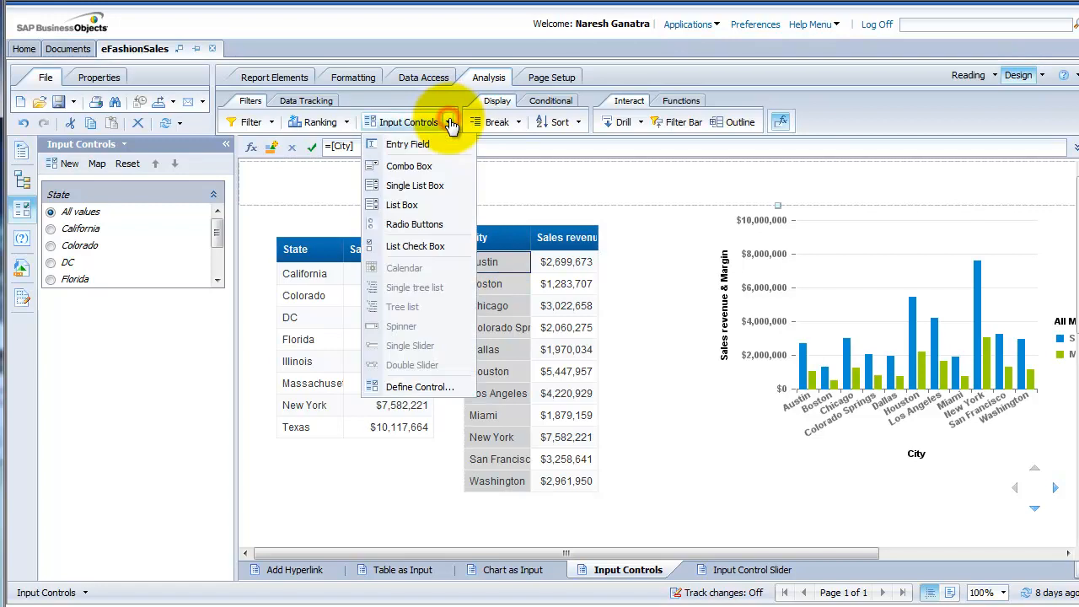
left_click(426, 167)
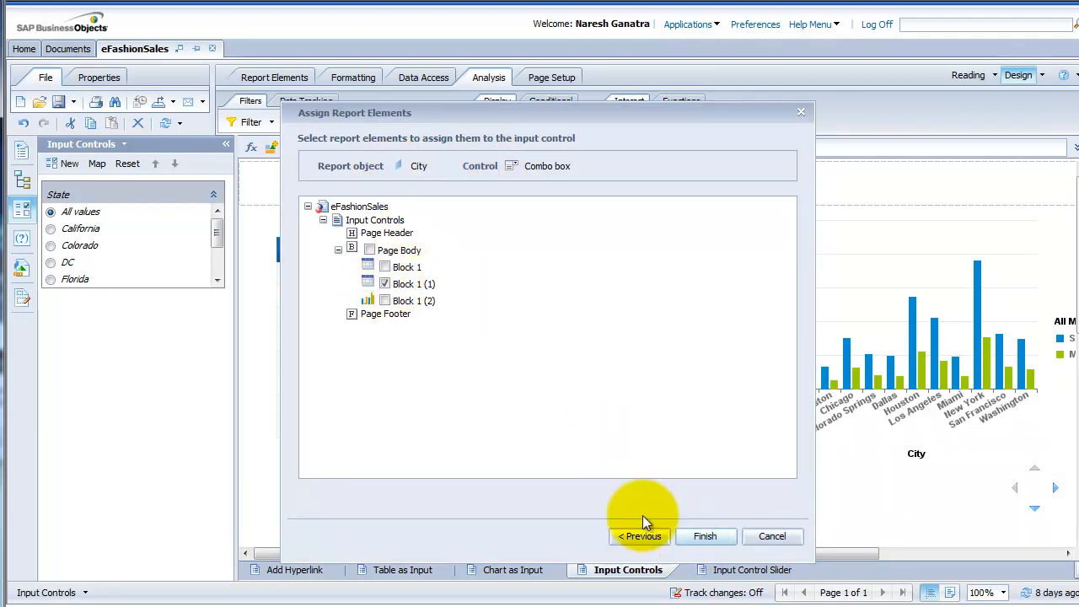
Assign Block 1, Block 1 (1) and Block 1 (2) to the City combo box and finish creating it
left_click(384, 268)
left_click(384, 284)
left_click(385, 301)
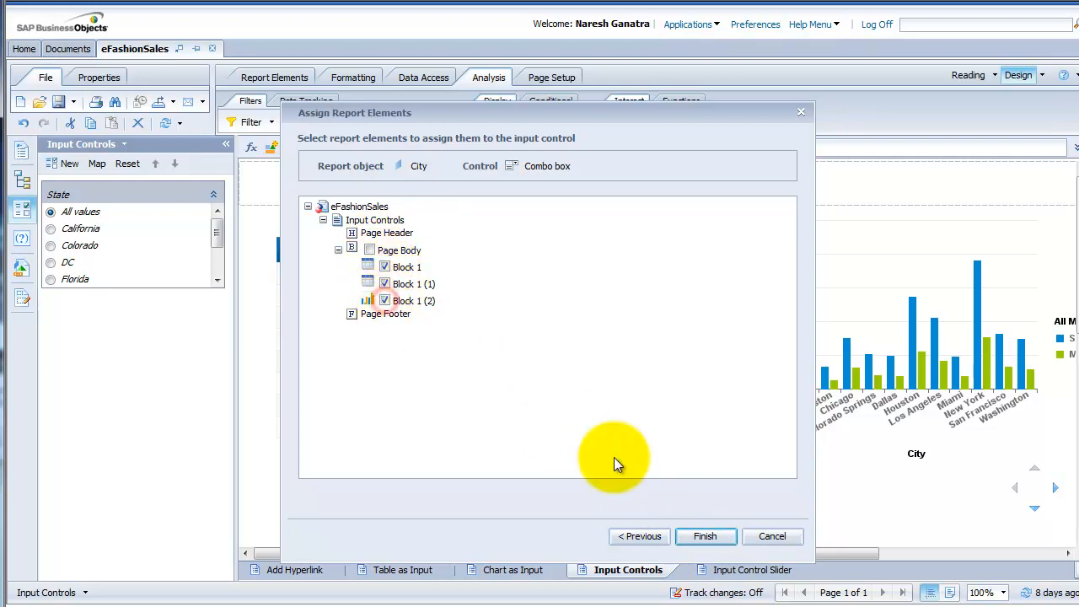
left_click(689, 537)
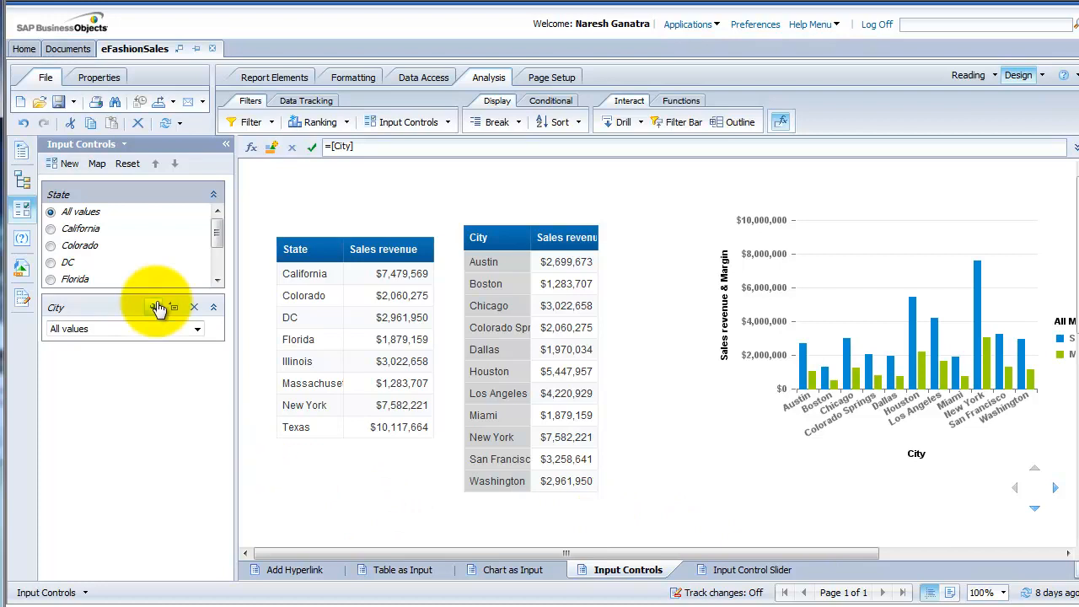
Filter the report by the state California, with the City combo box on Houston and finally San Francisco
left_click(52, 233)
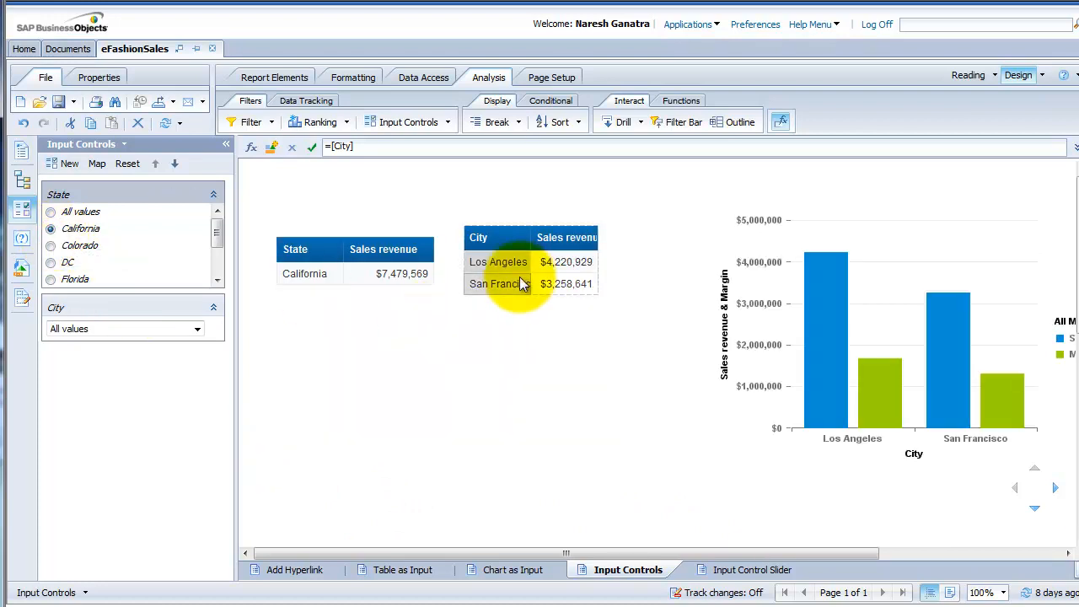
left_click(198, 330)
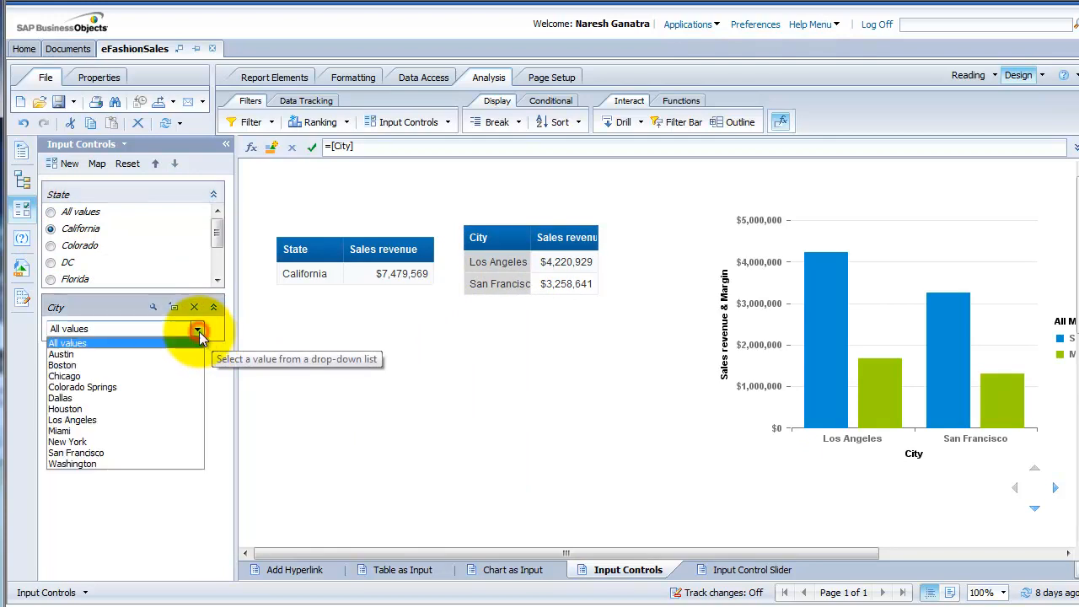
left_click(134, 406)
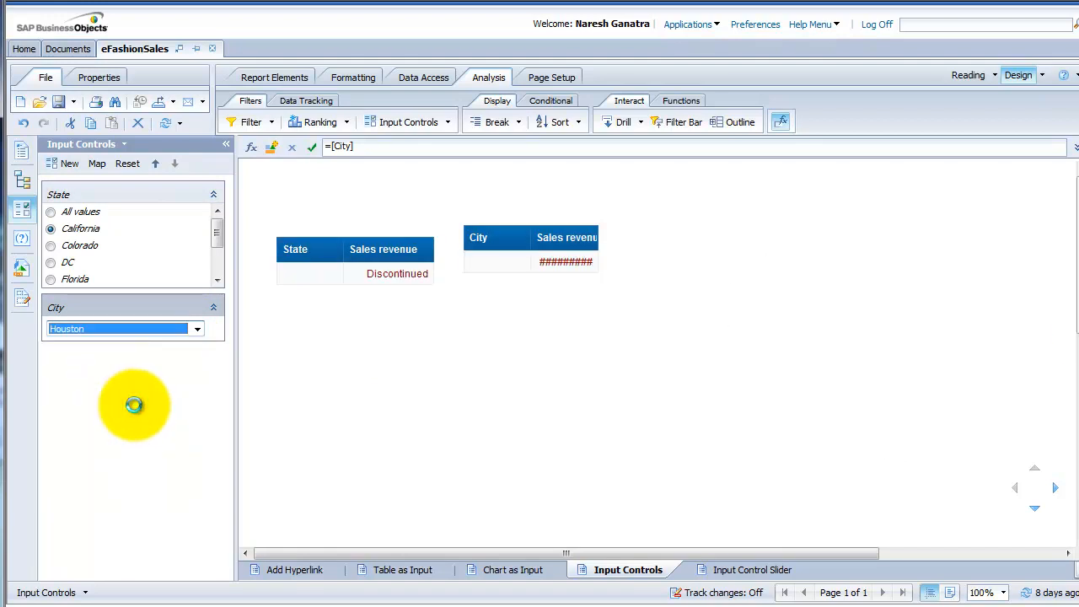
left_click(197, 331)
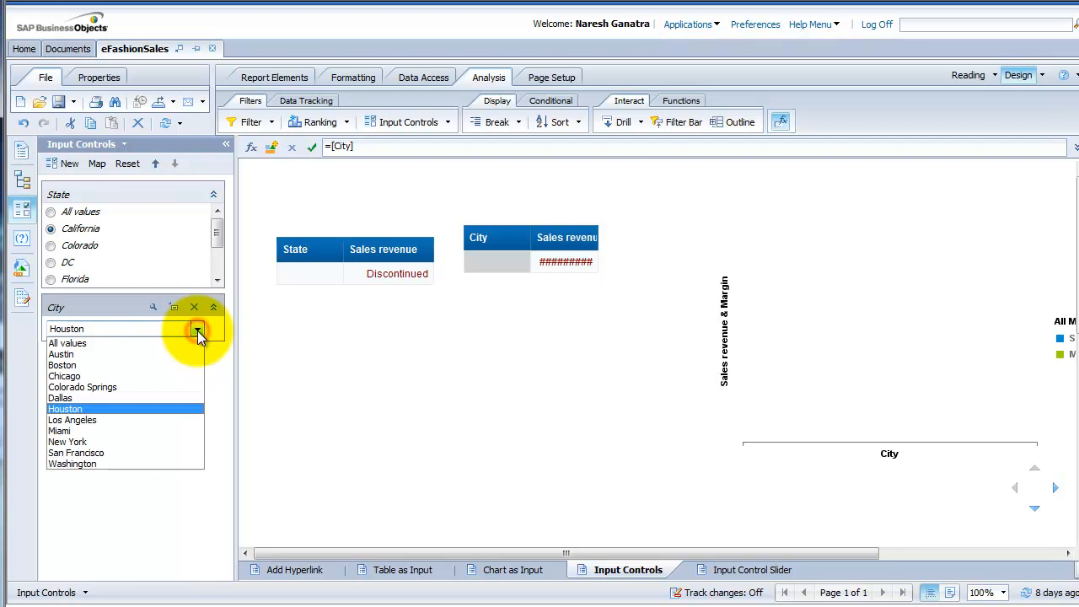
left_click(126, 453)
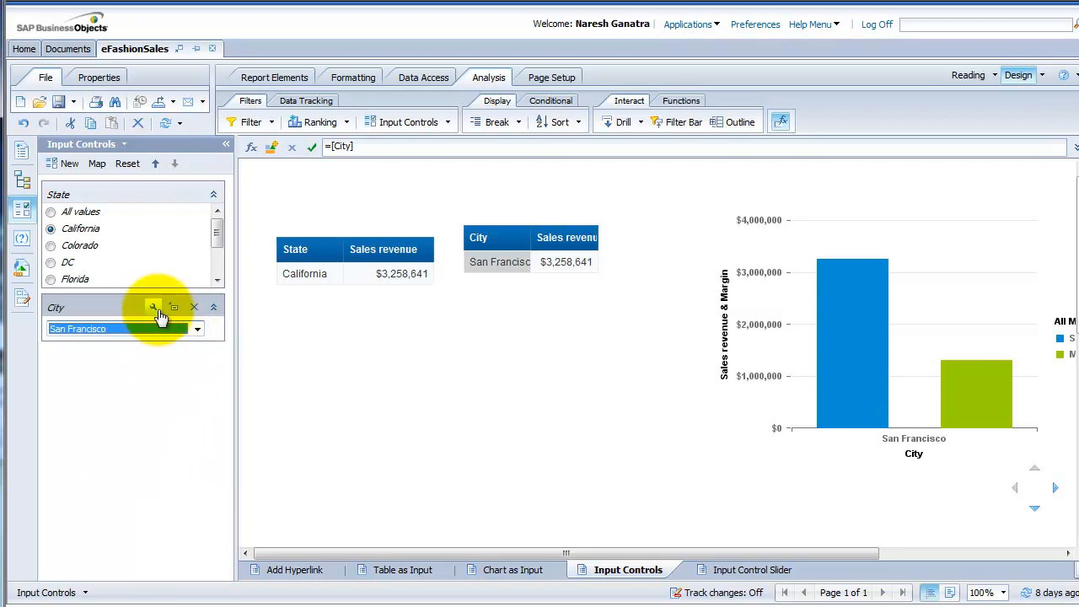
Change the City input control's type to a multiple-selection list box
left_click(156, 310)
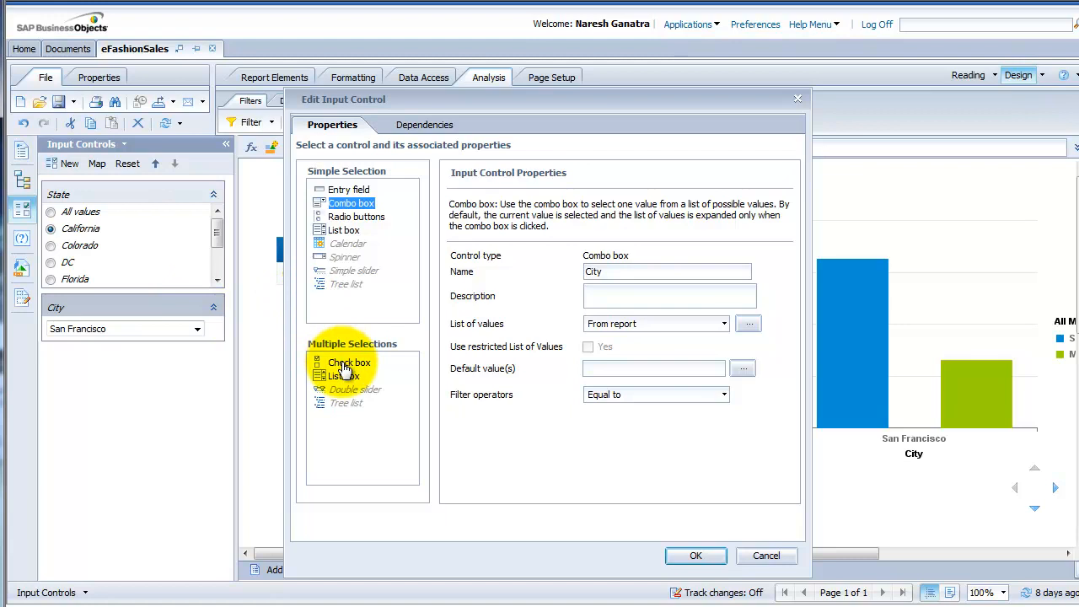
left_click(344, 376)
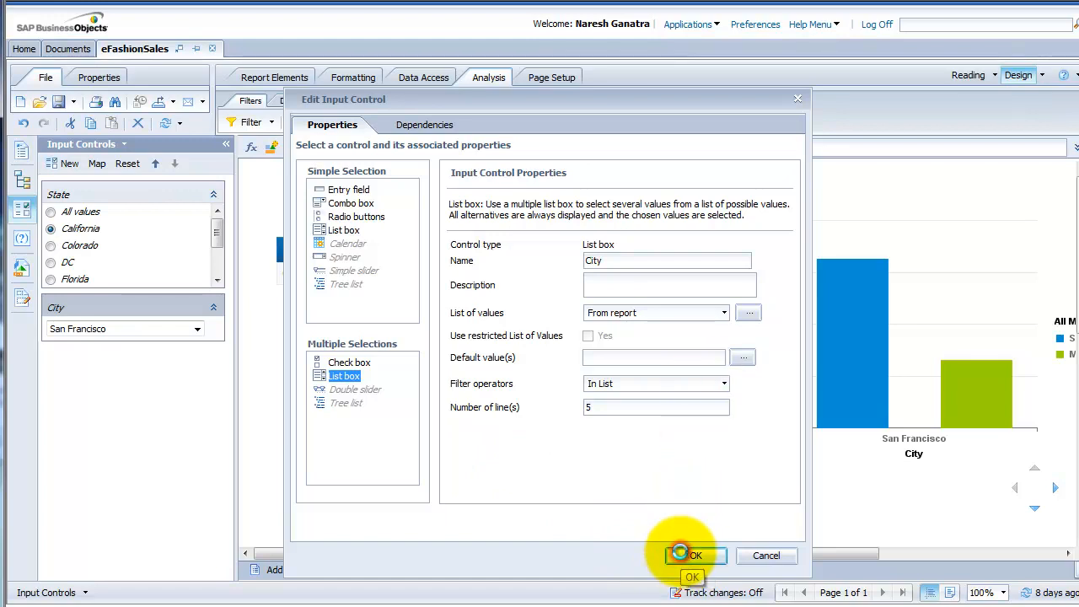
left_click(689, 556)
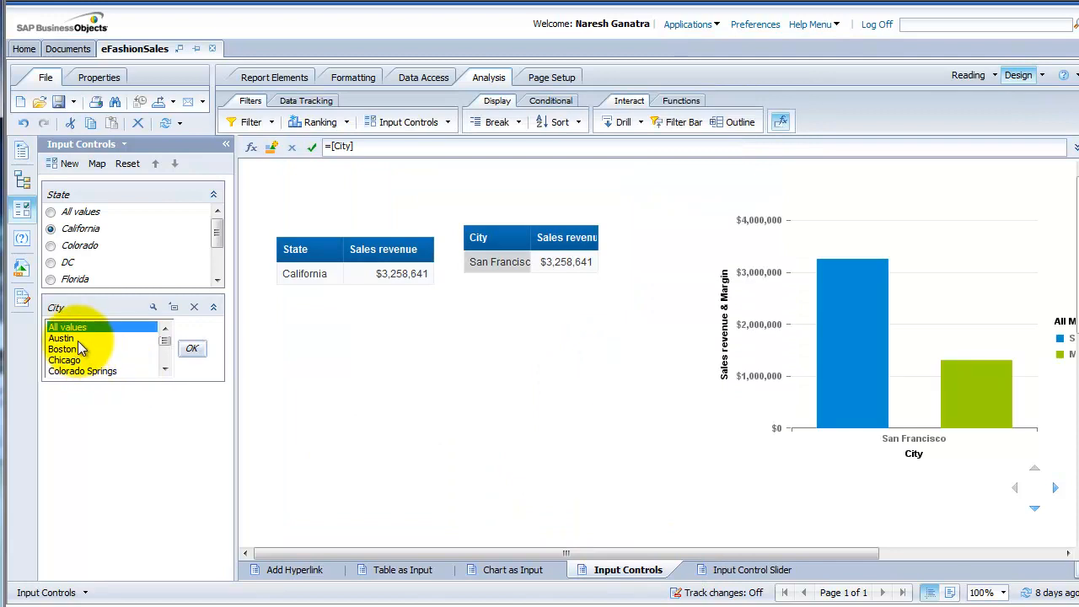
Filter the report by Los Angeles and San Francisco with the City list box
left_click(166, 368)
left_click(166, 369)
left_click(166, 368)
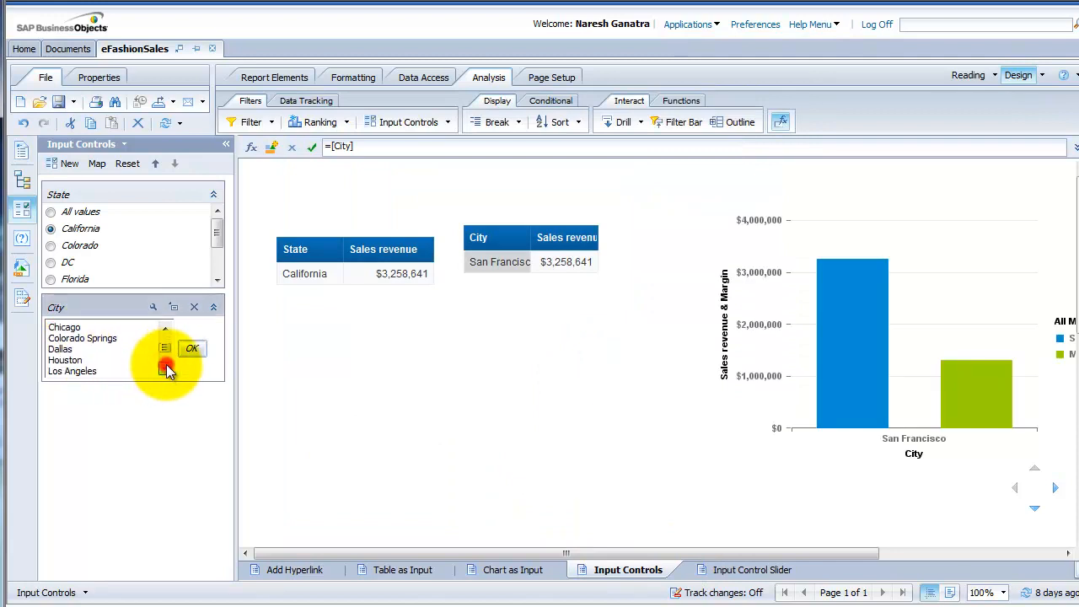
left_click(131, 371)
left_click(164, 373)
left_click(165, 373)
left_click(162, 372)
left_click(161, 372)
left_click(133, 361)
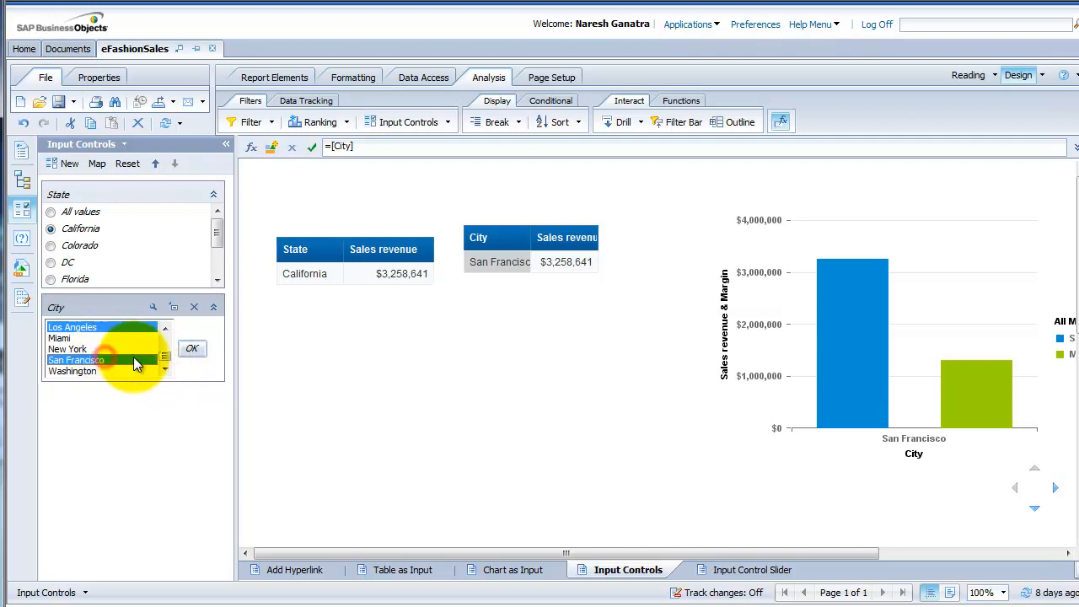
left_click(190, 348)
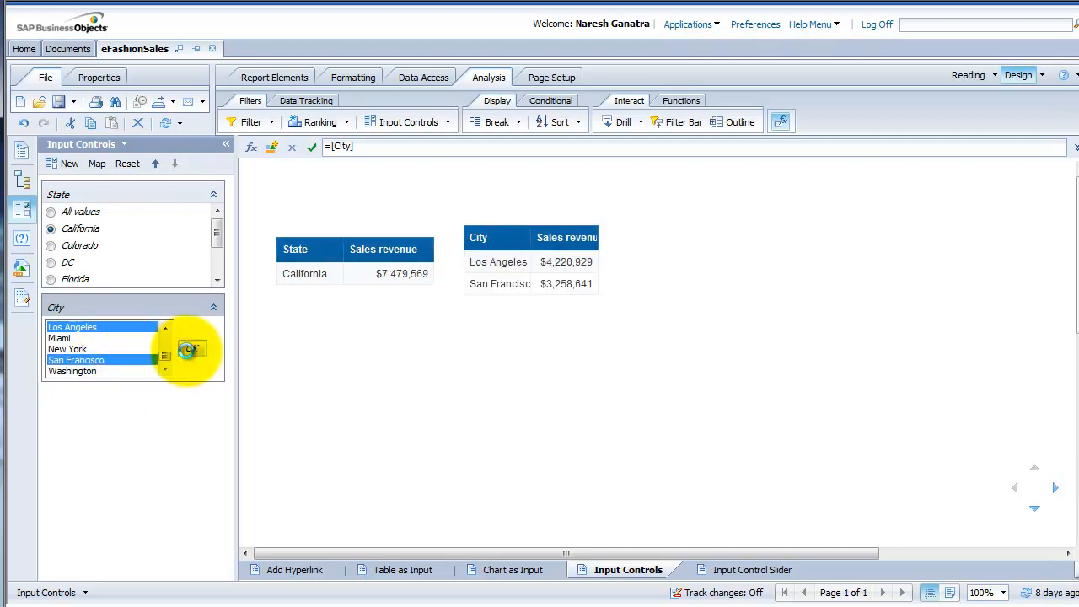
Set the State control to All values and add Colorado Springs and Dallas to the City list box filter
left_click(51, 212)
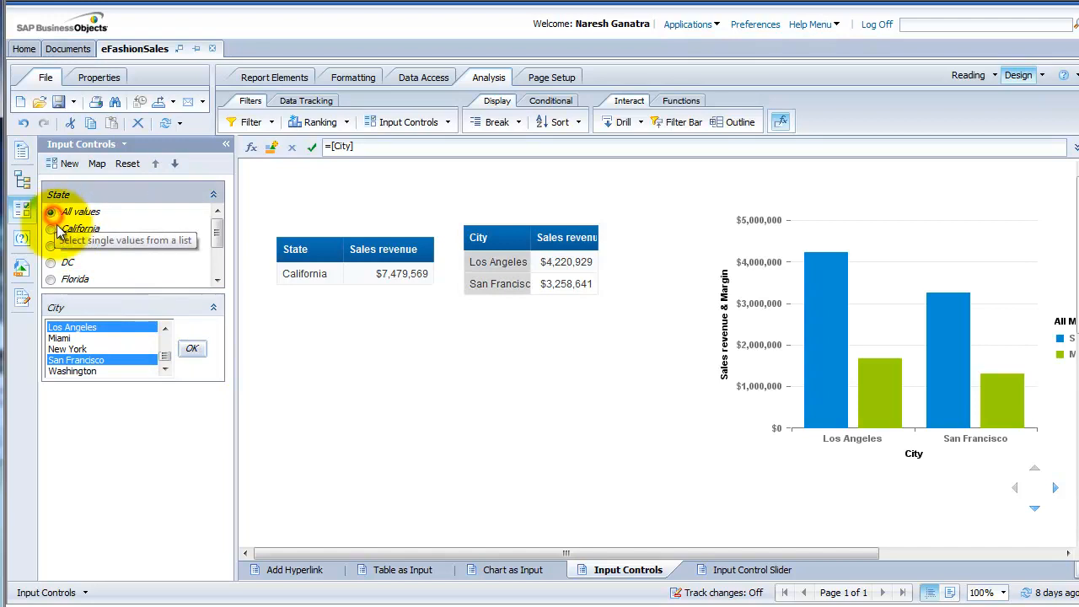
left_click(167, 340)
left_click(107, 337, "ctrl")
left_click(97, 348, "ctrl")
left_click(198, 353)
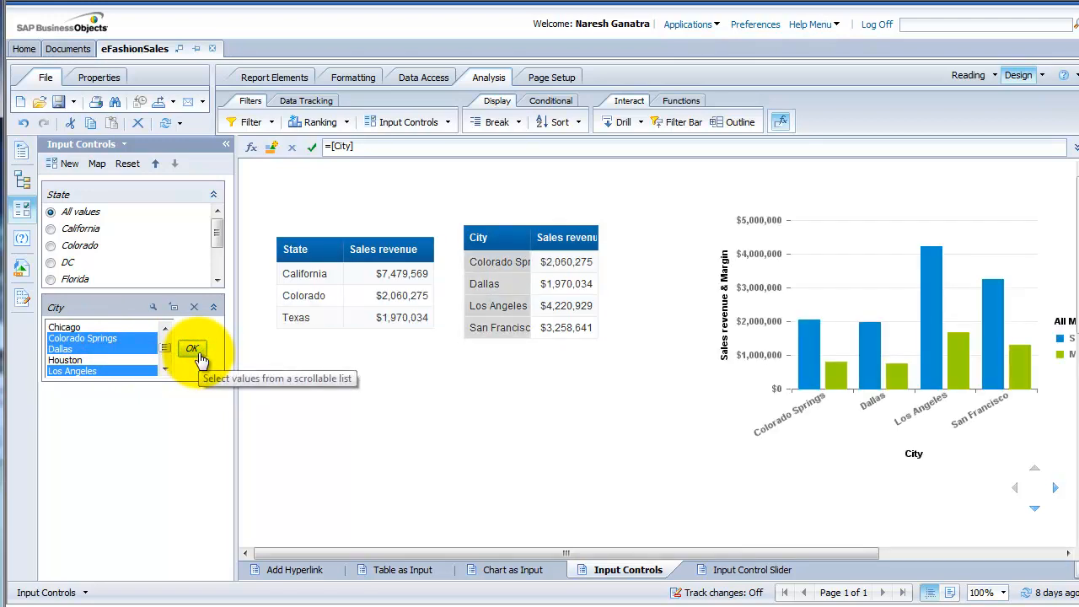
Delete the City input control from the Input Controls report
left_click(194, 310)
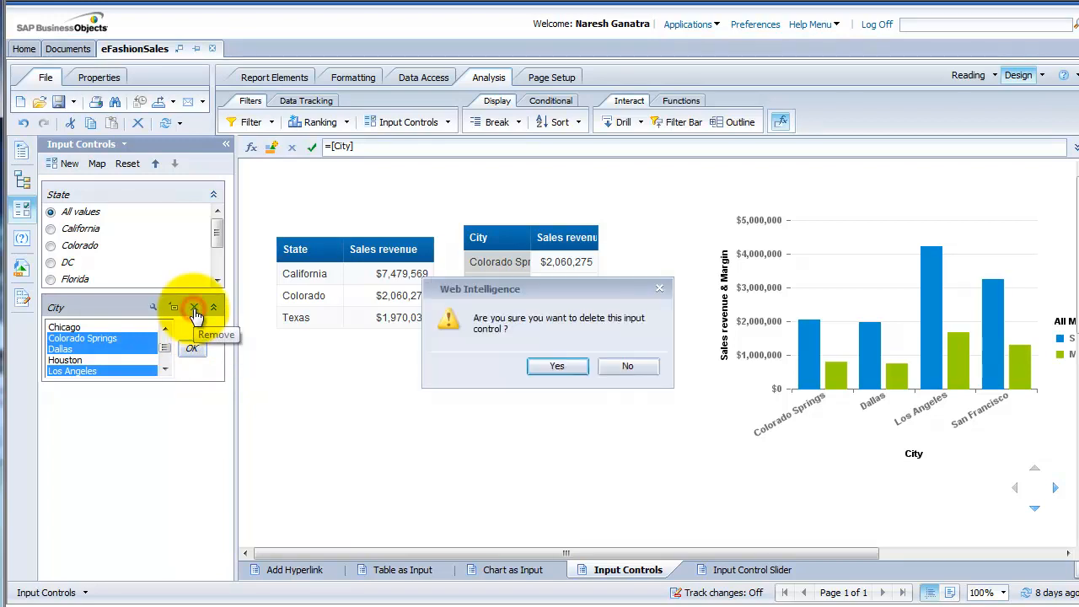
left_click(543, 368)
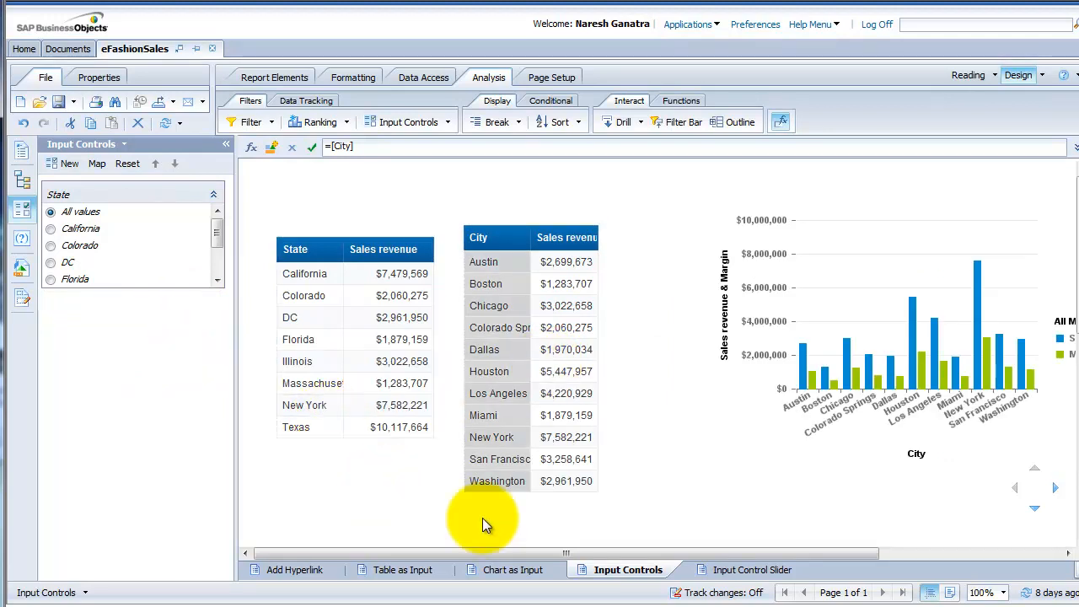
On the Input Control Slider report, set the Sales revenue simple slider's default value to 5000000
left_click(722, 570)
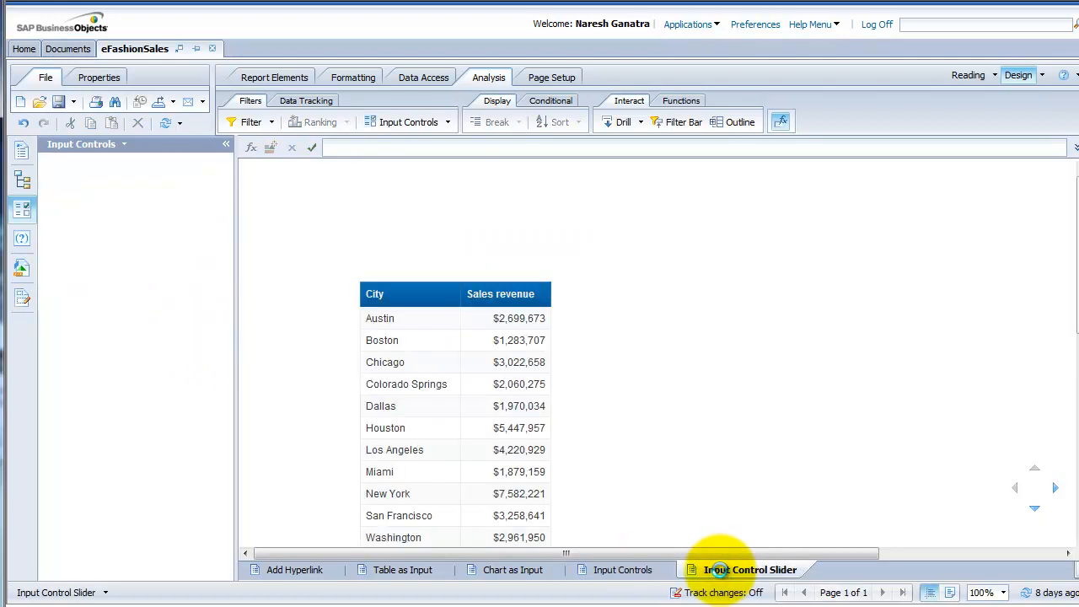
left_click(518, 437)
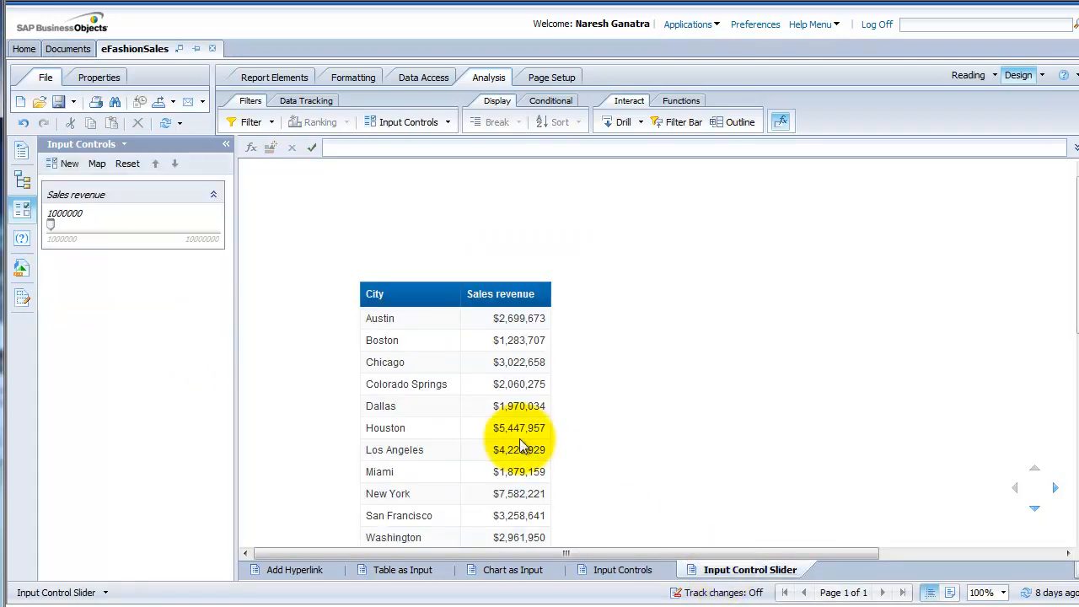
left_click(304, 349)
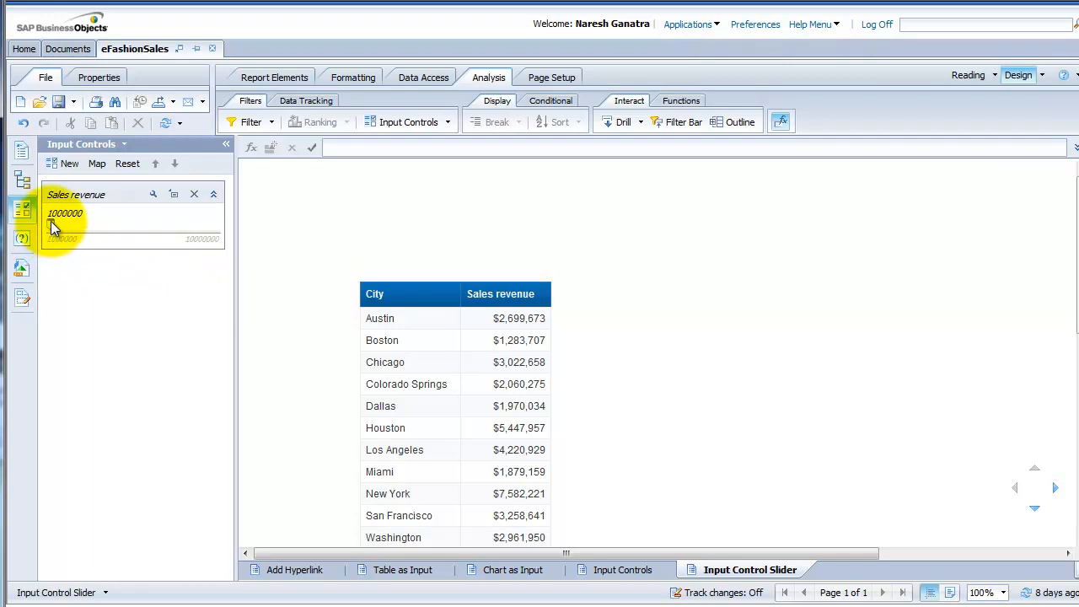
left_click(154, 194)
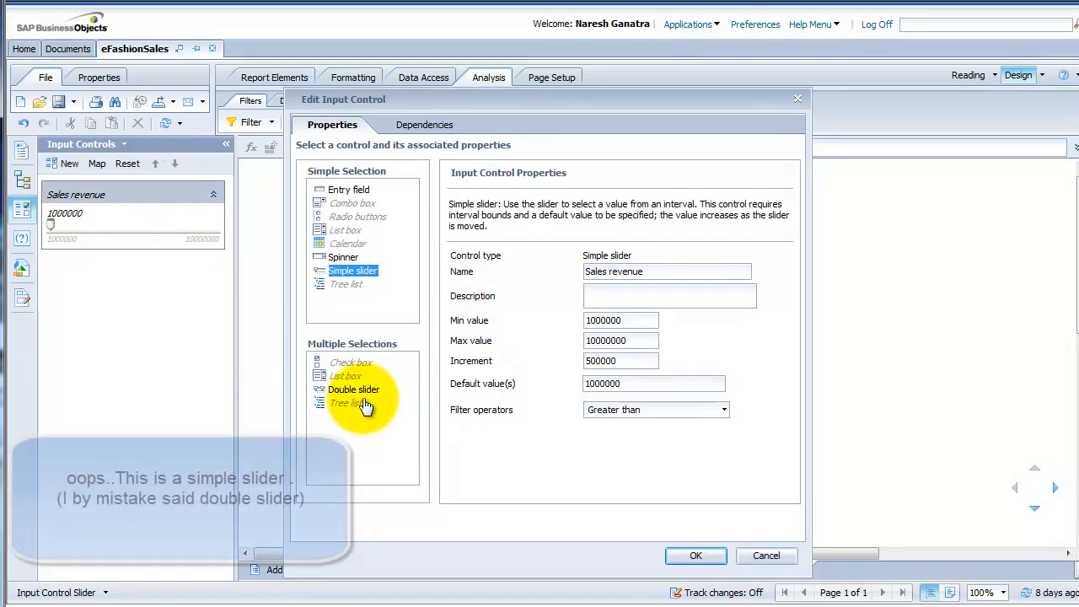
left_click(634, 368)
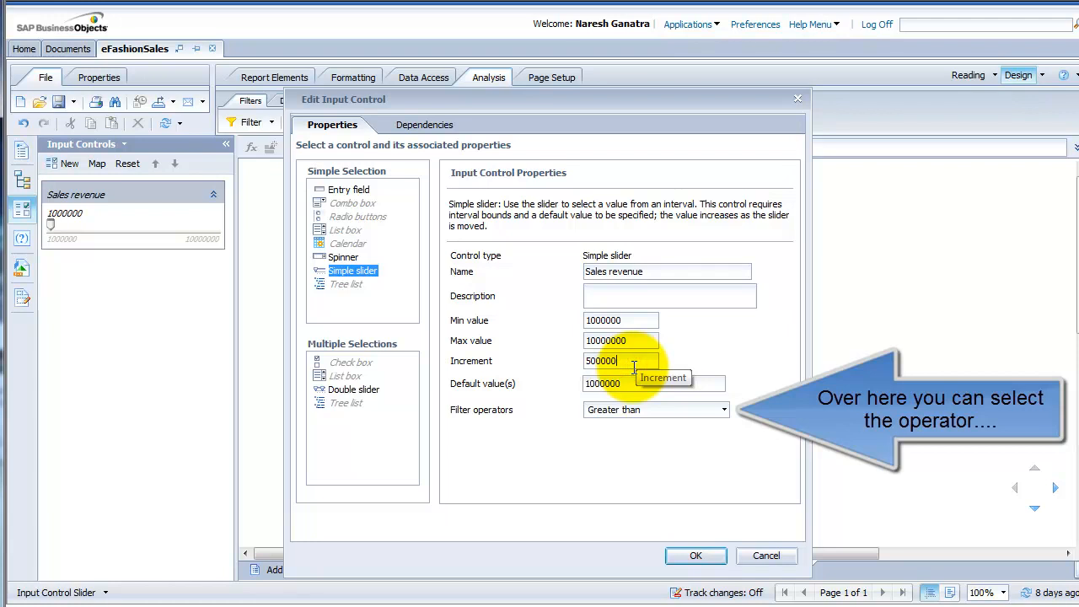
left_click(633, 386)
key("Home")
key("Delete")
type("5")
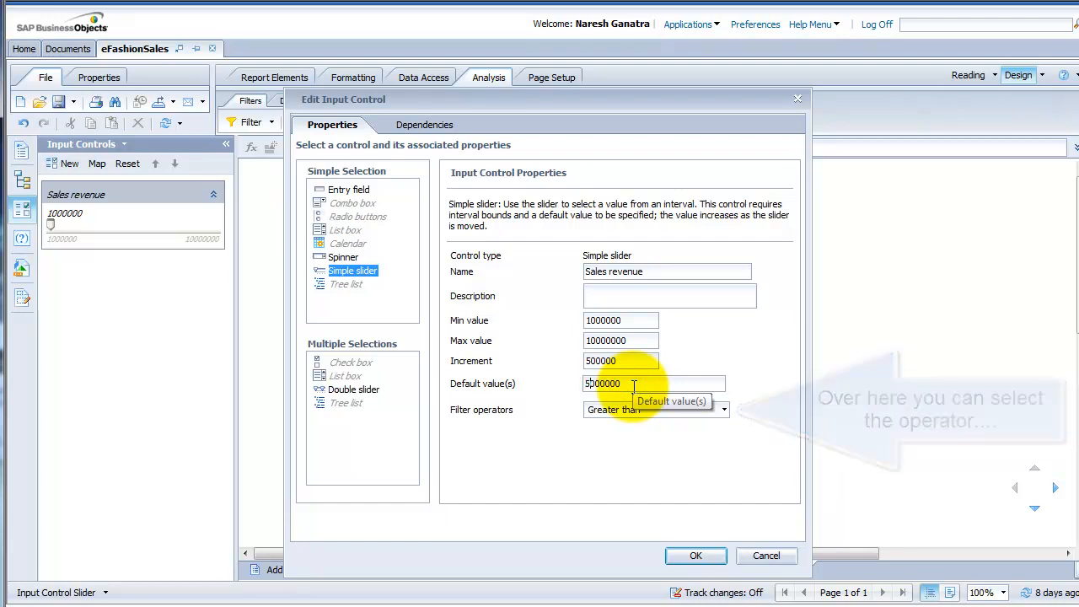
left_click(693, 557)
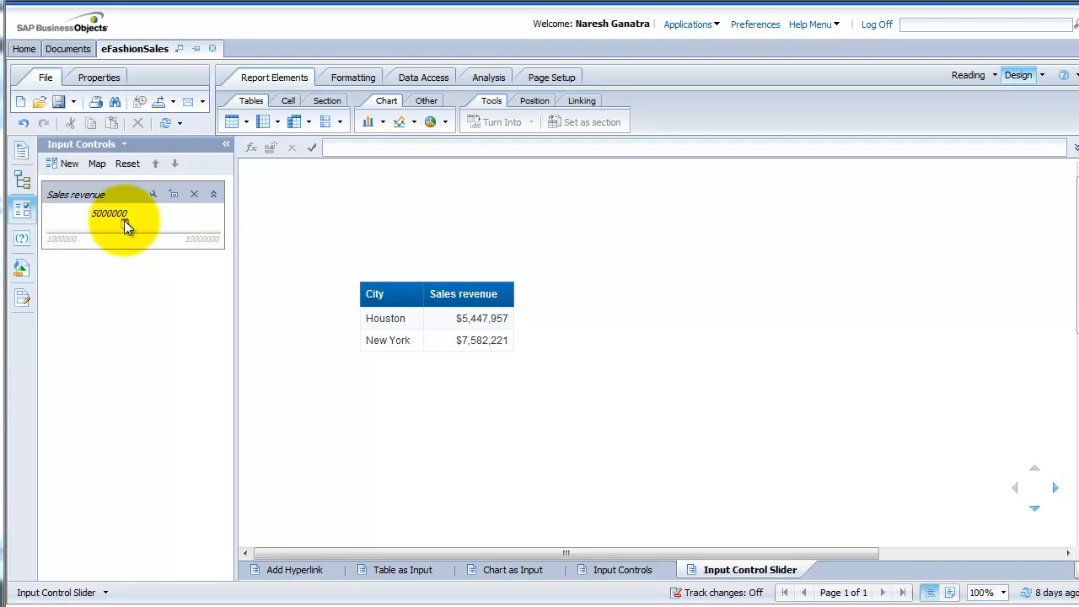
Filter the City table with the Sales revenue slider at 6500000 and finally 7000000
left_click_drag(124, 221, 154, 227)
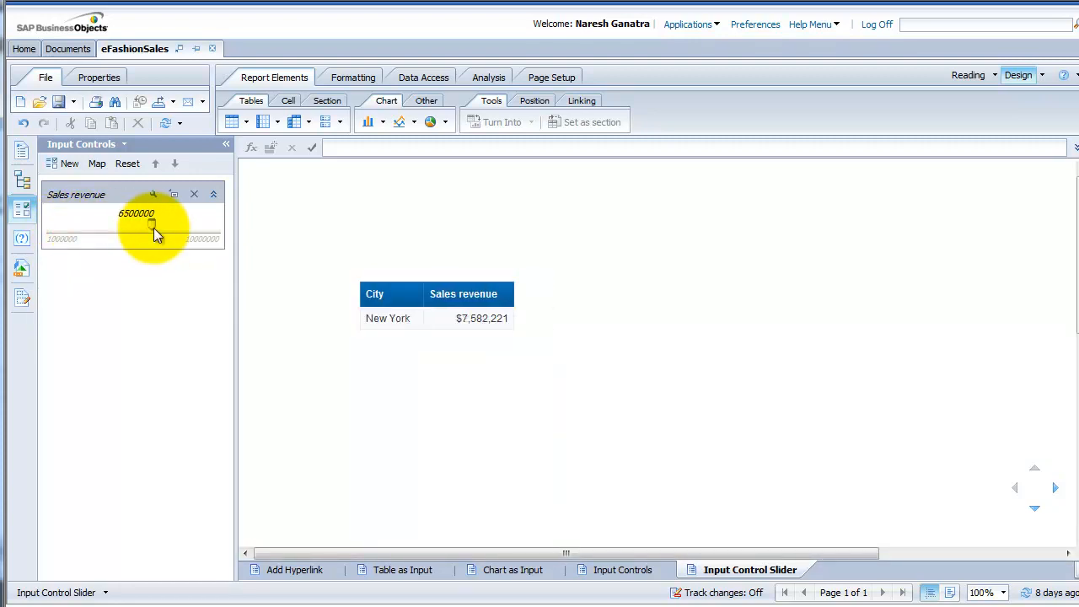
left_click_drag(154, 227, 165, 224)
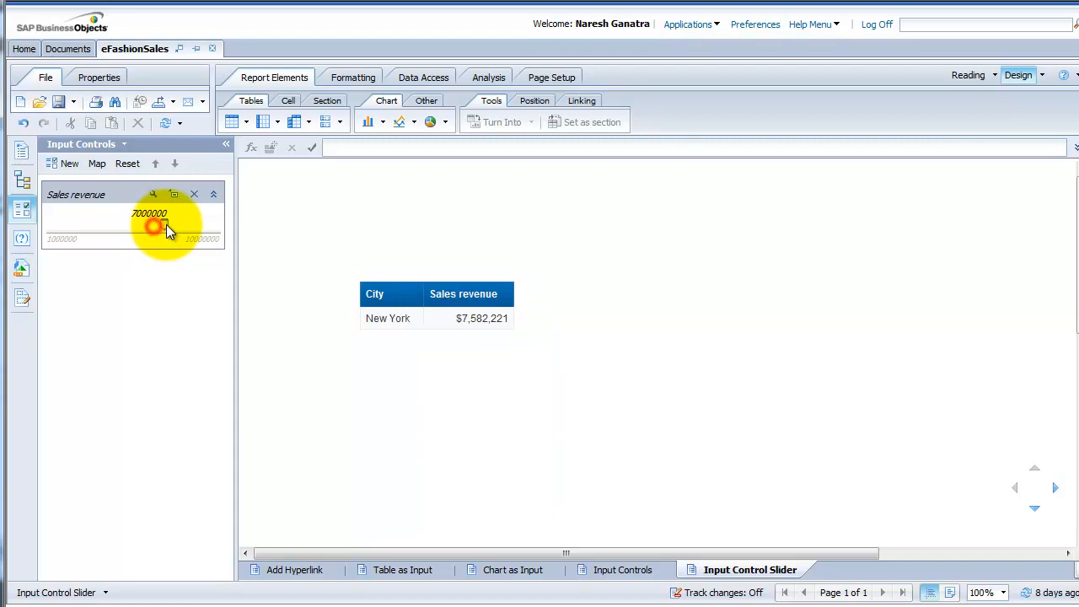